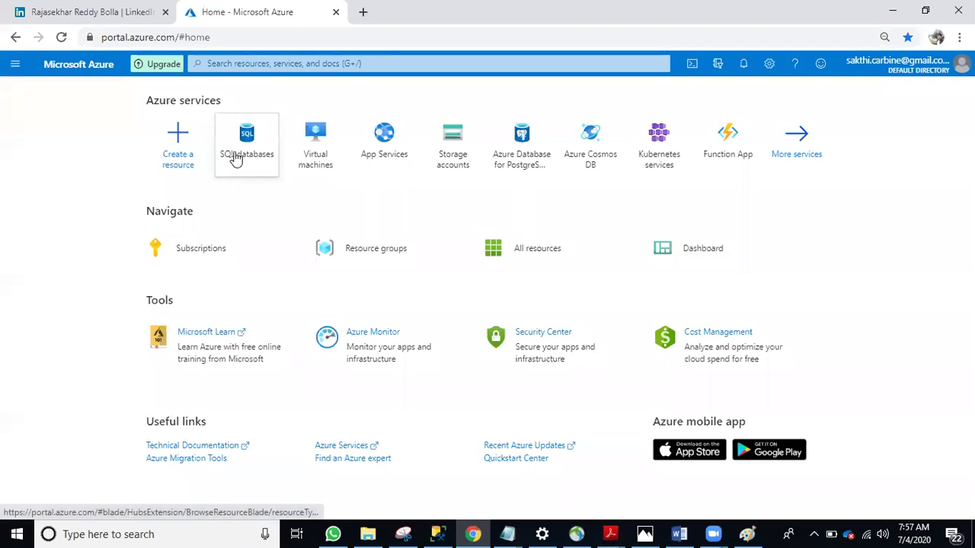
# Open an empty Create SQL Database form from SQL databases, then bring Paint forward
pyautogui.click(14, 66)
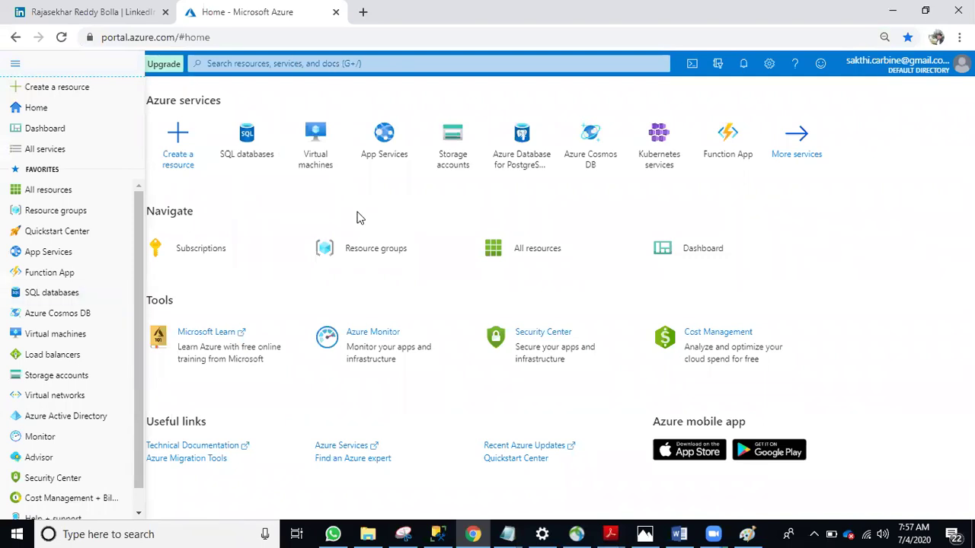
pyautogui.click(256, 151)
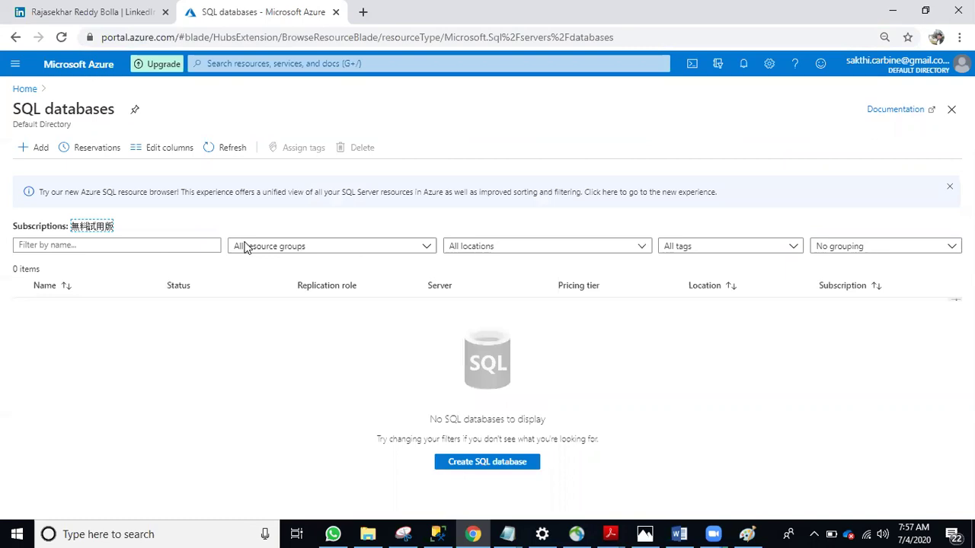
pyautogui.click(464, 463)
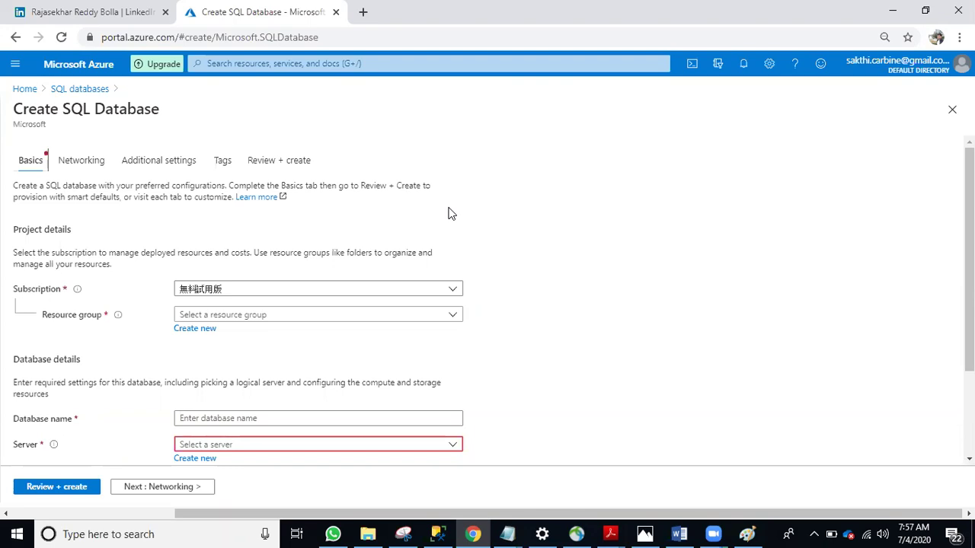
pyautogui.scroll(-3, 244, 183)
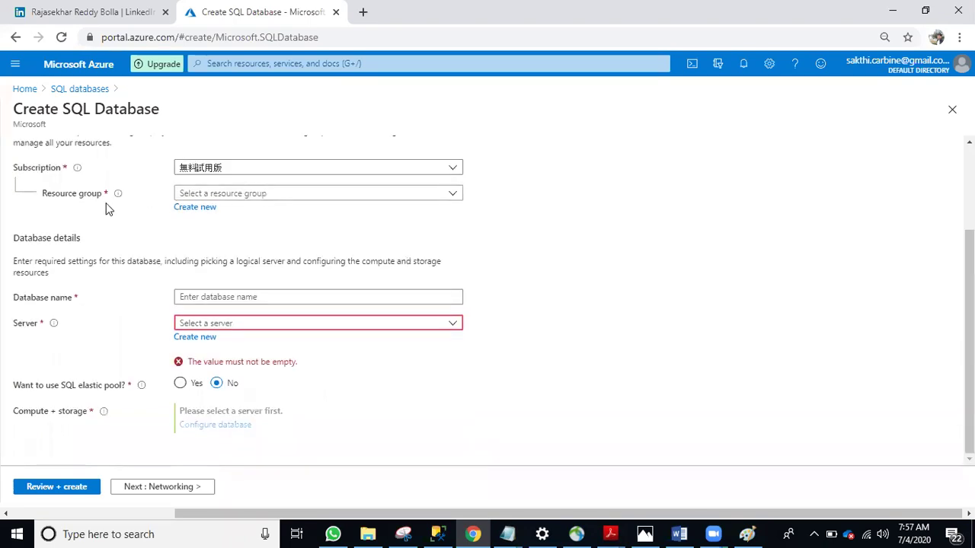
pyautogui.scroll(3, 106, 217)
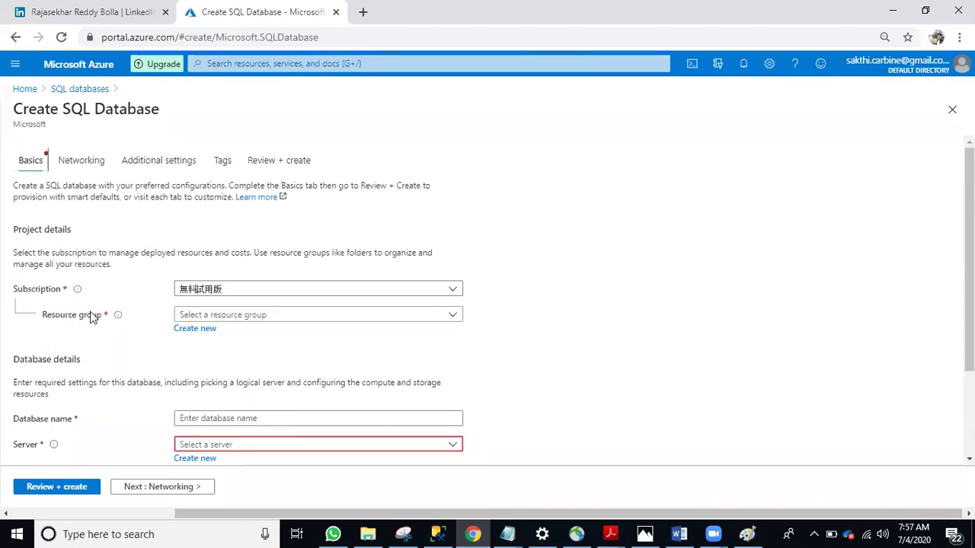
pyautogui.click(746, 533)
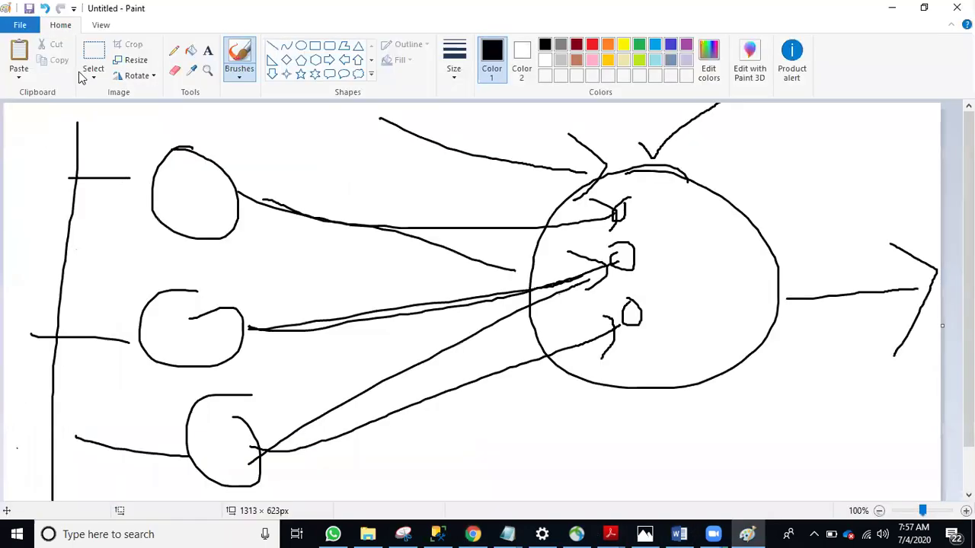
# Start a blank Paint canvas, discarding the old diagram without saving
pyautogui.click(8, 26)
pyautogui.click(42, 51)
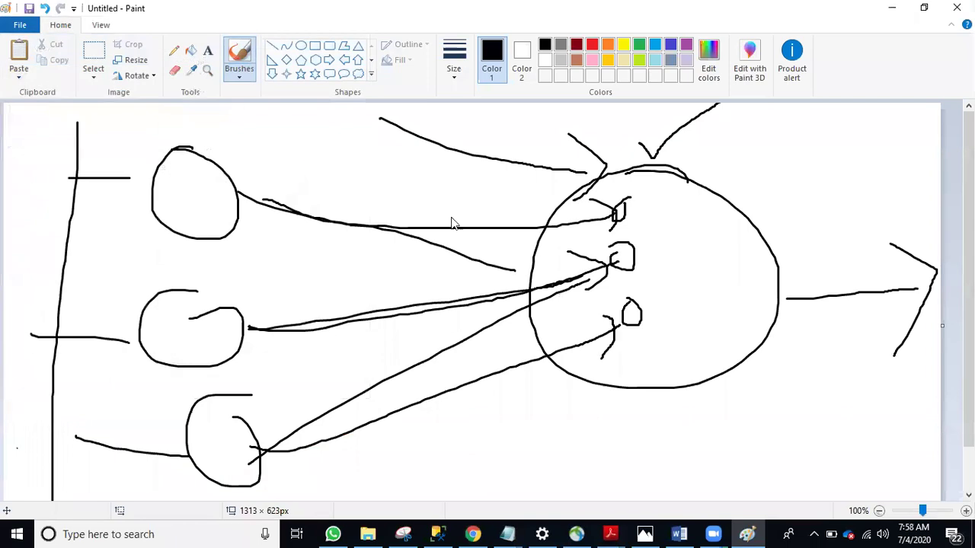
pyautogui.click(509, 269)
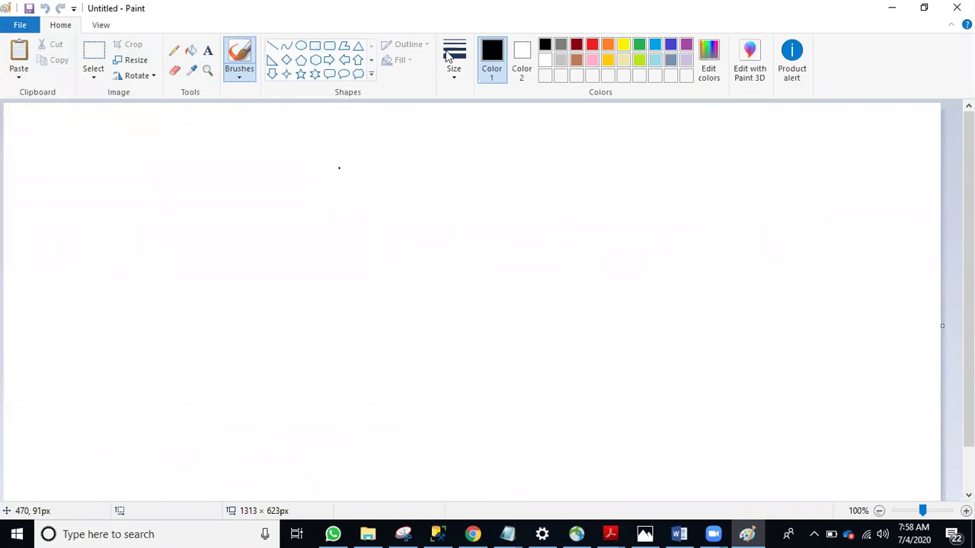
pyautogui.click(472, 527)
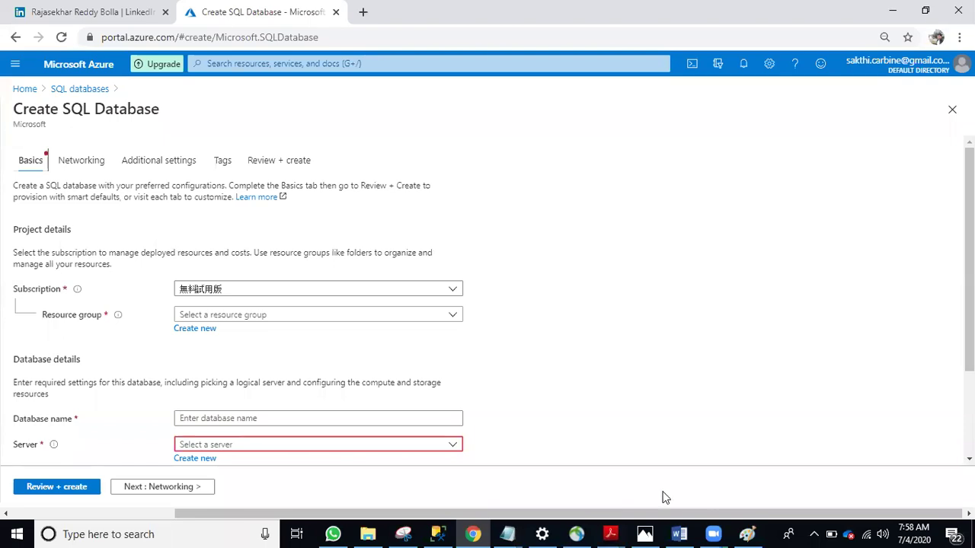
pyautogui.click(745, 533)
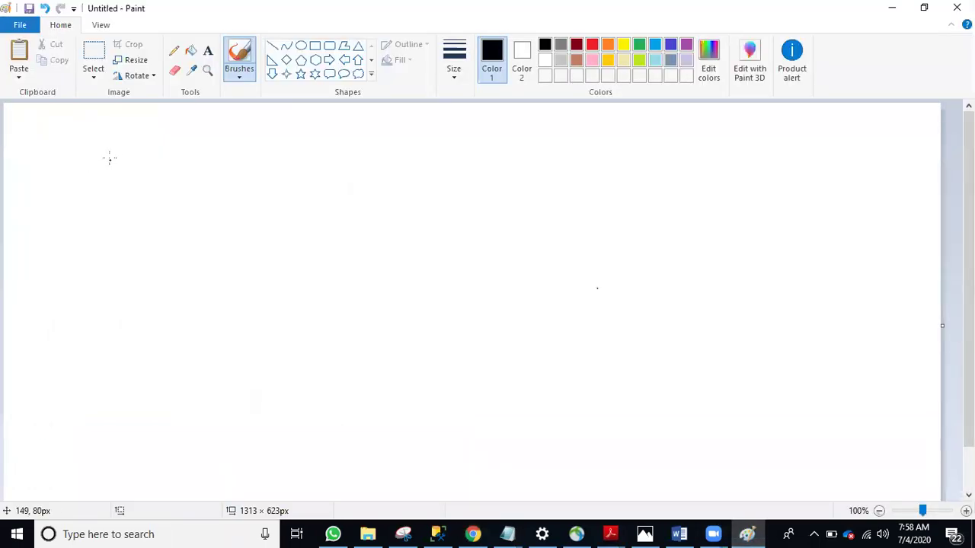
# Draw four circles lettered D, Q, U and P, linked by connector lines
pyautogui.moveTo(114, 153); pyautogui.dragTo(149, 163)
pyautogui.moveTo(83, 190); pyautogui.dragTo(105, 230)
pyautogui.moveTo(166, 204); pyautogui.dragTo(255, 217)
pyautogui.moveTo(349, 152)
pyautogui.mouseDown()
pyautogui.moveTo(339, 169)
pyautogui.moveTo(356, 215)
pyautogui.mouseUp()
pyautogui.moveTo(355, 223); pyautogui.dragTo(393, 255)
pyautogui.moveTo(426, 230); pyautogui.dragTo(515, 230)
pyautogui.moveTo(639, 178)
pyautogui.mouseDown()
pyautogui.moveTo(563, 236)
pyautogui.moveTo(663, 196)
pyautogui.moveTo(673, 213)
pyautogui.mouseUp()
pyautogui.moveTo(626, 212); pyautogui.dragTo(824, 242)
pyautogui.moveTo(832, 192)
pyautogui.mouseDown()
pyautogui.moveTo(878, 193)
pyautogui.moveTo(867, 192)
pyautogui.mouseUp()
pyautogui.moveTo(866, 226)
pyautogui.mouseDown()
pyautogui.moveTo(870, 287)
pyautogui.moveTo(874, 244)
pyautogui.moveTo(866, 247)
pyautogui.mouseUp()
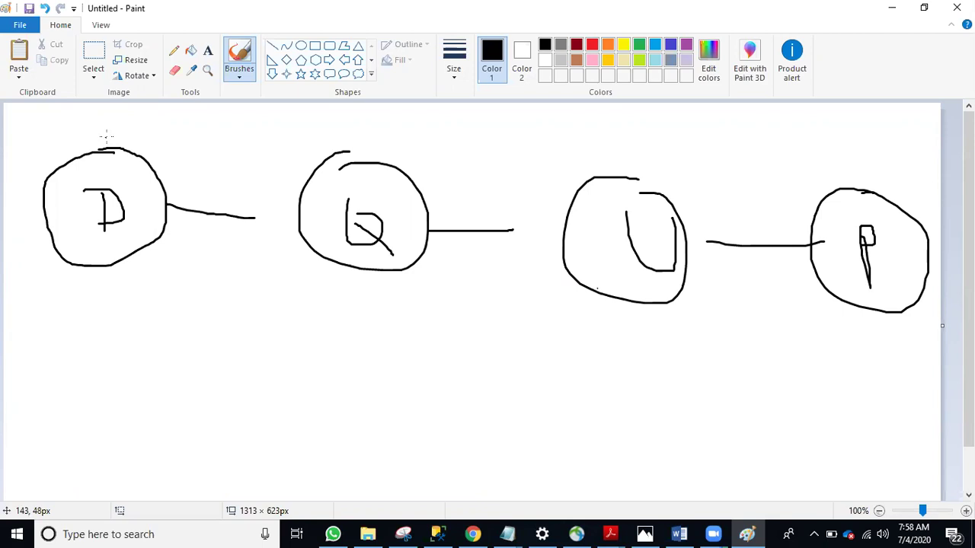
# Add check-mark strokes above the D and Q circles, then return to the Azure form
pyautogui.moveTo(116, 138)
pyautogui.mouseDown()
pyautogui.moveTo(126, 148)
pyautogui.moveTo(199, 98)
pyautogui.mouseUp()
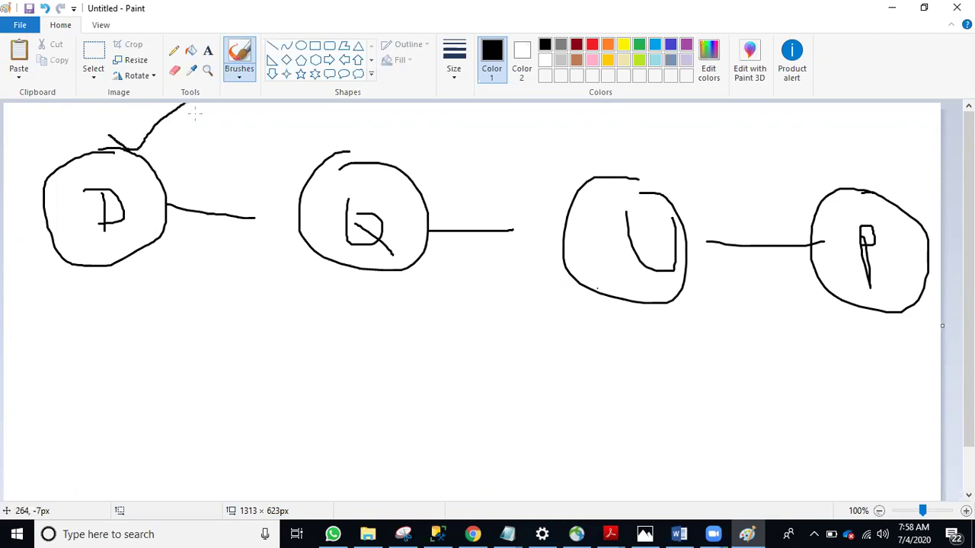
pyautogui.moveTo(424, 170); pyautogui.dragTo(562, 108)
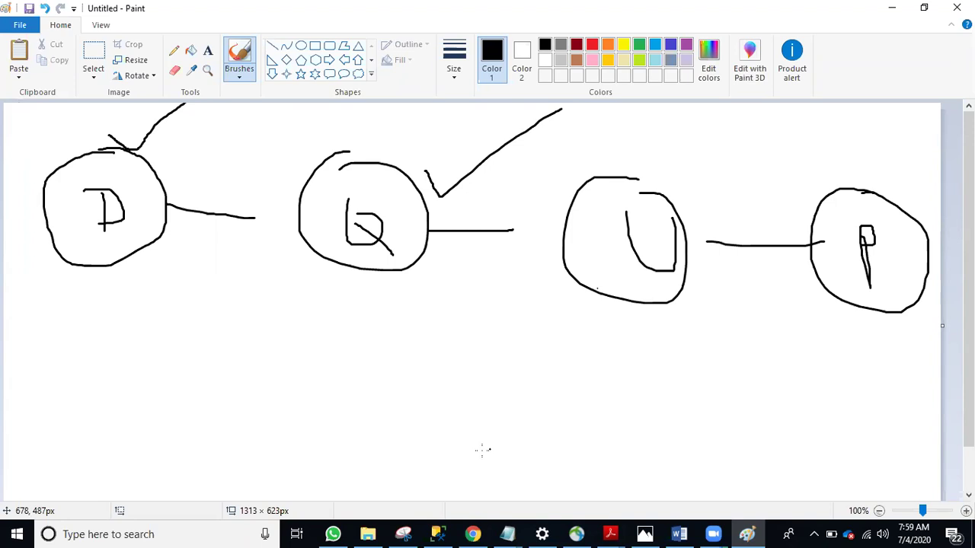
pyautogui.click(473, 534)
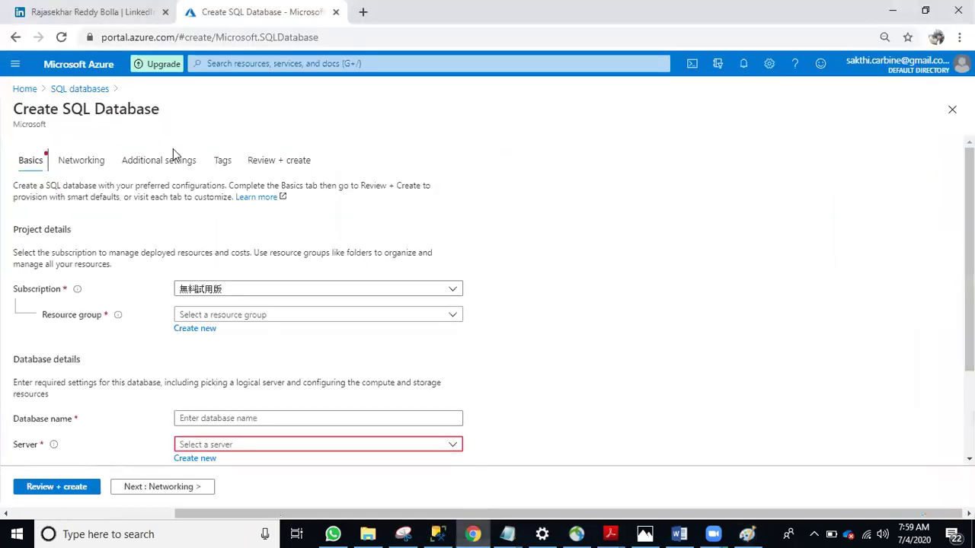
# Create a new resource group named dev for the database, then switch back to Paint
pyautogui.click(200, 327)
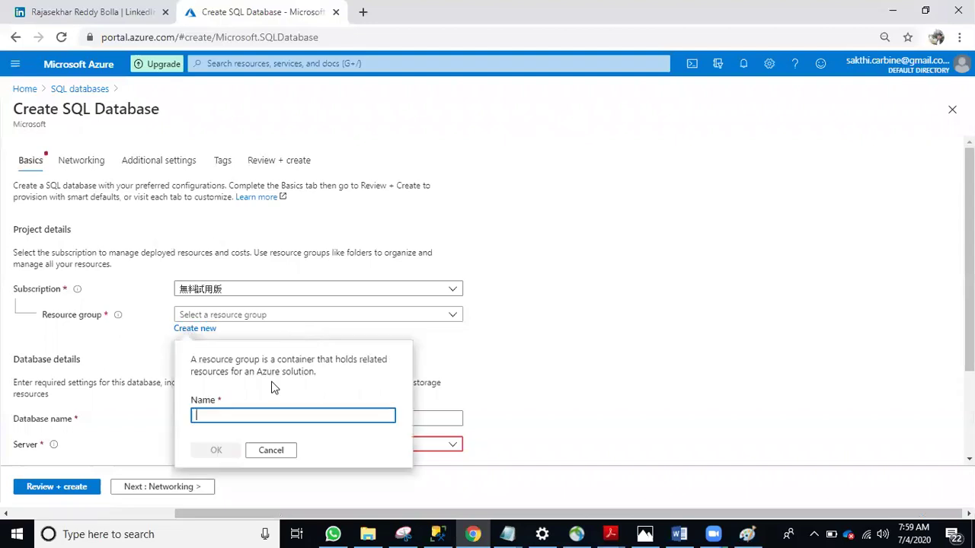
pyautogui.write('dev')
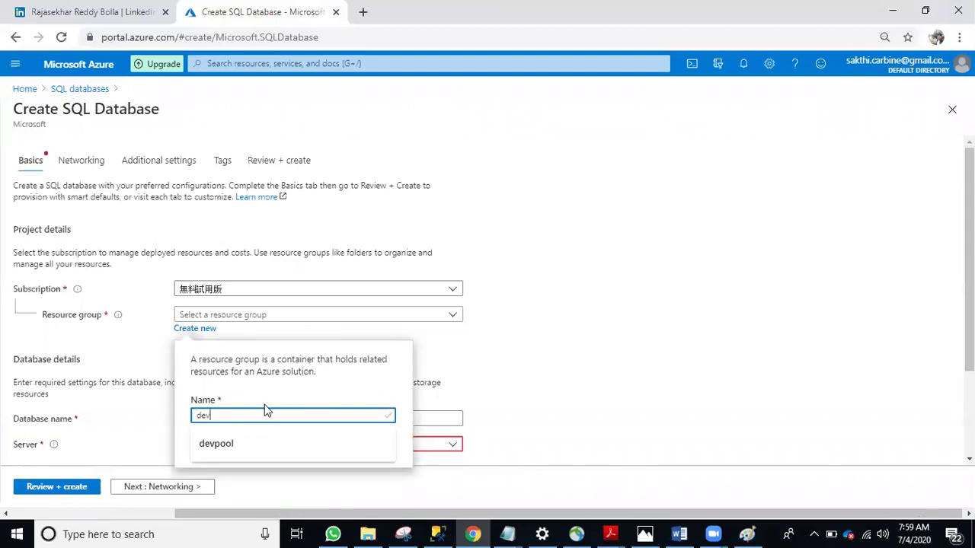
pyautogui.click(260, 386)
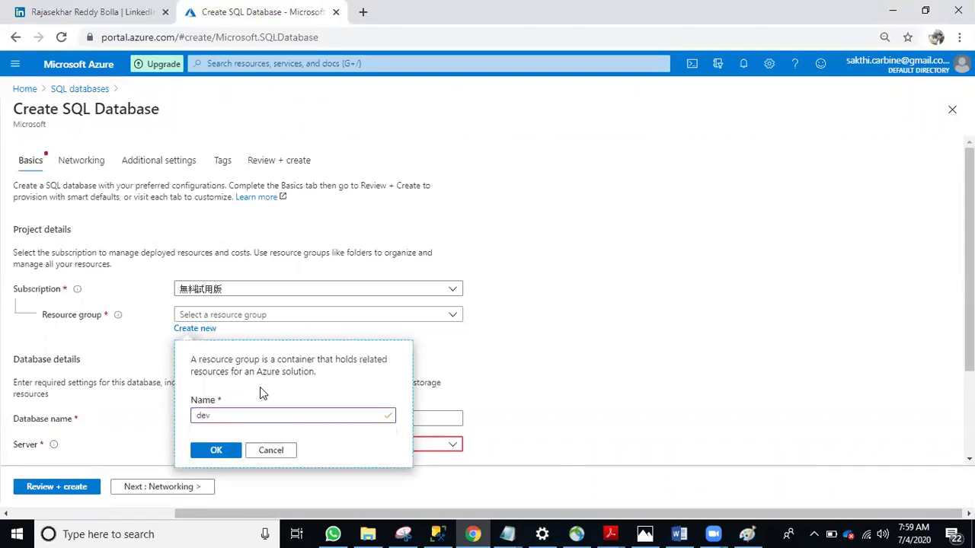
pyautogui.click(218, 452)
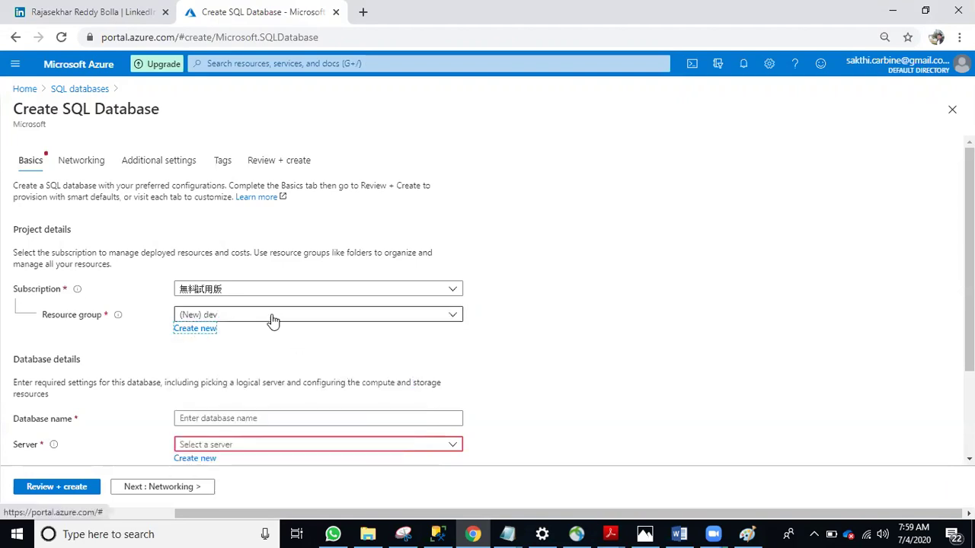
pyautogui.scroll(-2, 234, 209)
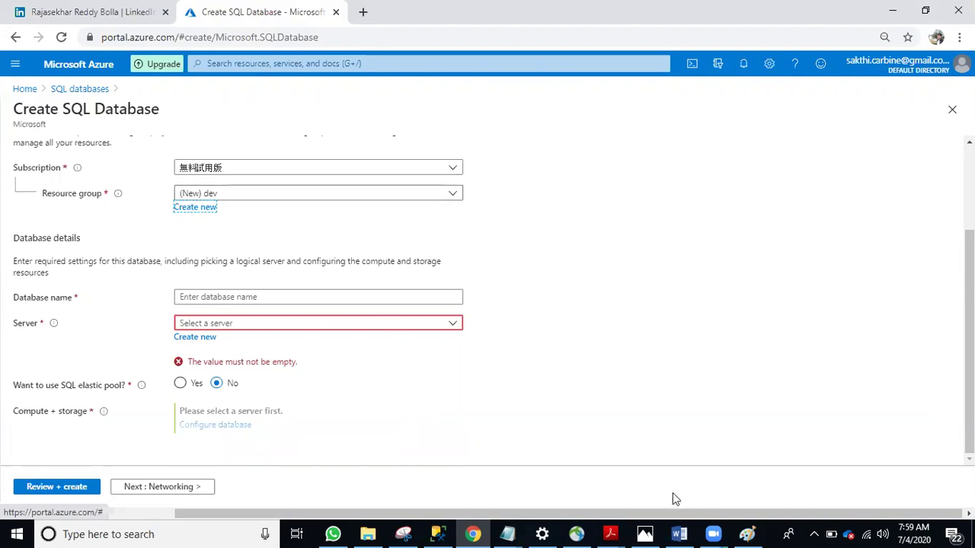
pyautogui.click(748, 534)
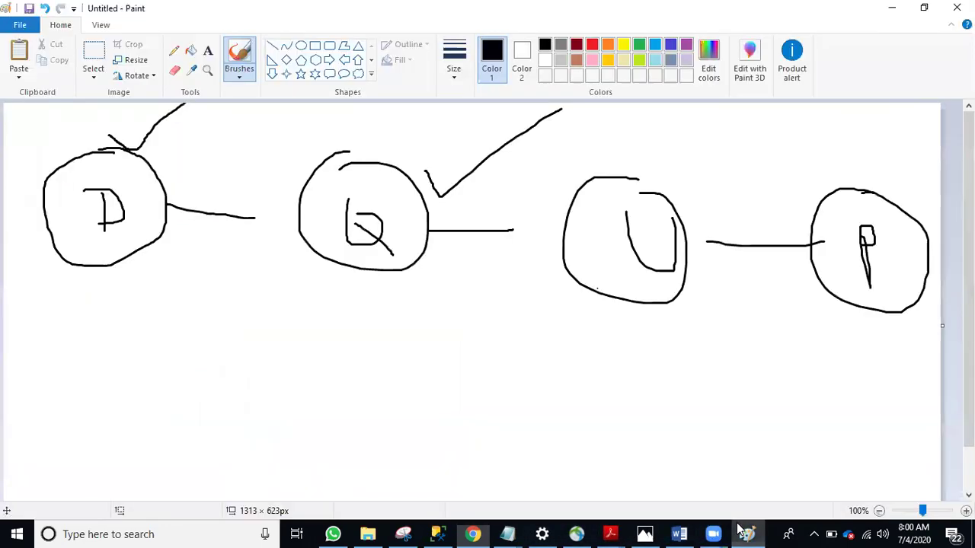
# Draw a large face below the Q circle with an arrow pointing at it, then minimize Paint
pyautogui.moveTo(371, 315)
pyautogui.mouseDown()
pyautogui.moveTo(352, 308)
pyautogui.moveTo(398, 286)
pyautogui.moveTo(353, 293)
pyautogui.mouseUp()
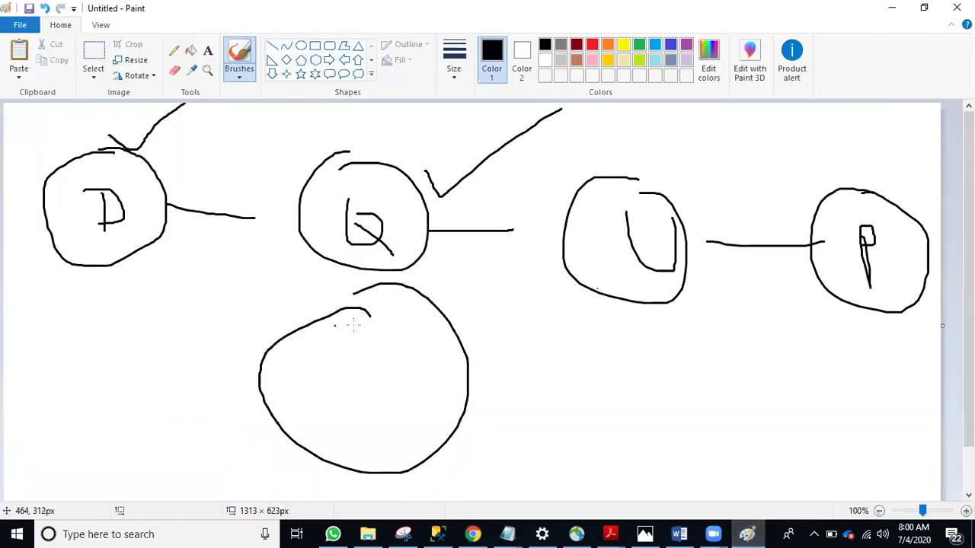
pyautogui.moveTo(349, 333); pyautogui.dragTo(394, 335)
pyautogui.moveTo(369, 394)
pyautogui.mouseDown()
pyautogui.moveTo(391, 419)
pyautogui.moveTo(430, 408)
pyautogui.moveTo(364, 392)
pyautogui.mouseUp()
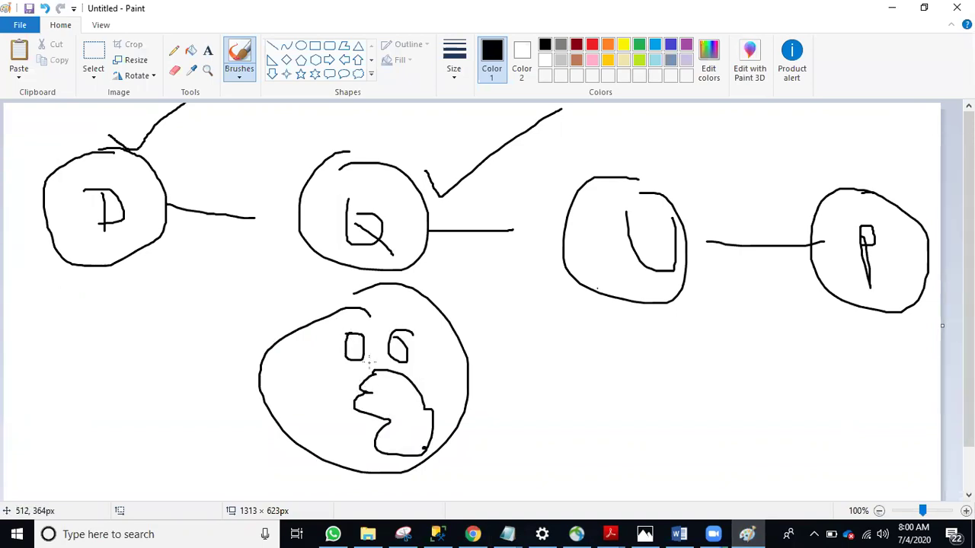
pyautogui.moveTo(554, 333)
pyautogui.mouseDown()
pyautogui.moveTo(522, 334)
pyautogui.moveTo(542, 401)
pyautogui.mouseUp()
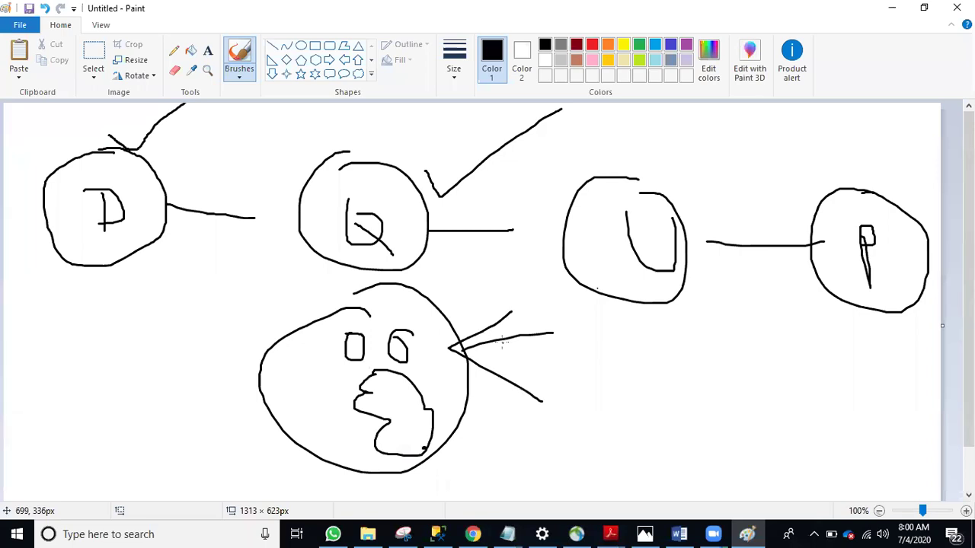
pyautogui.click(892, 8)
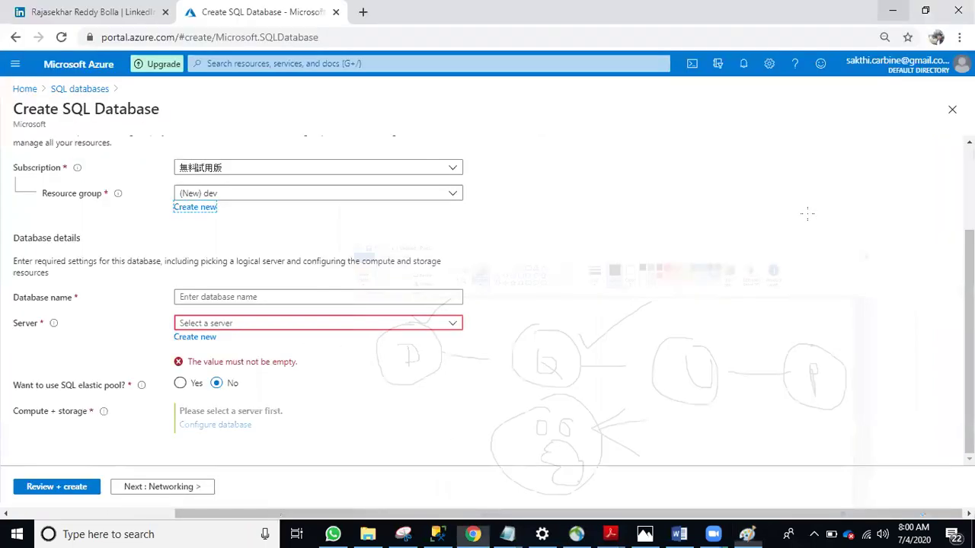
# Name the database dba and start creating a new server for it
pyautogui.click(224, 296)
pyautogui.write('dba')
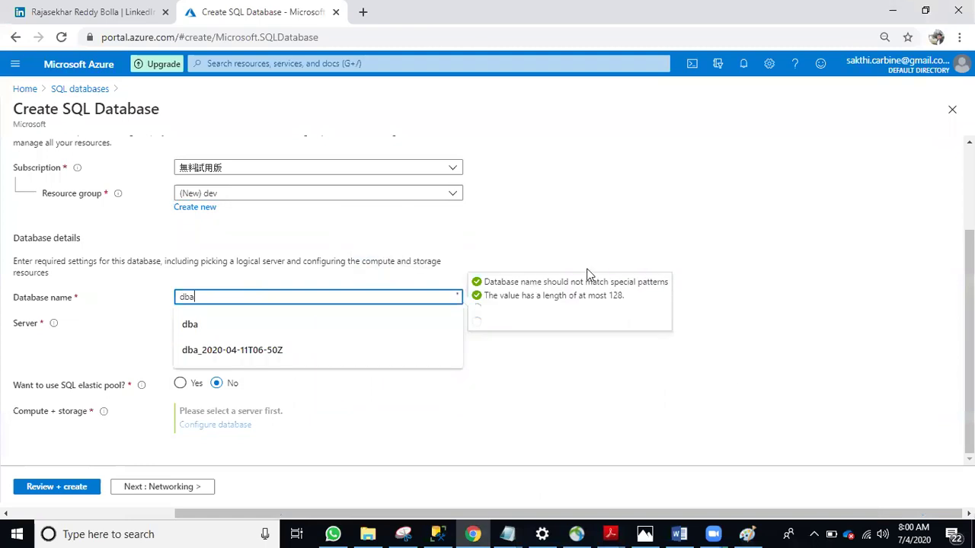
pyautogui.click(577, 230)
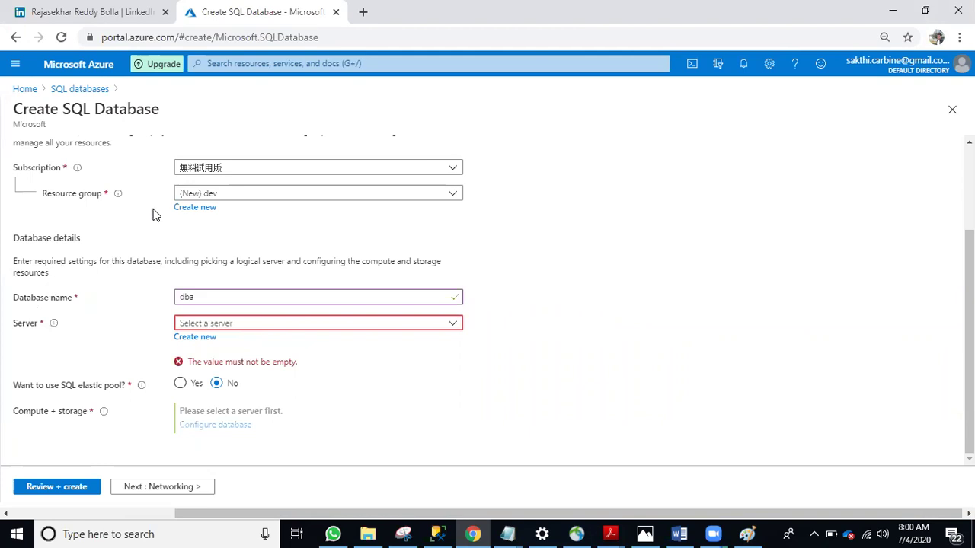
pyautogui.click(195, 337)
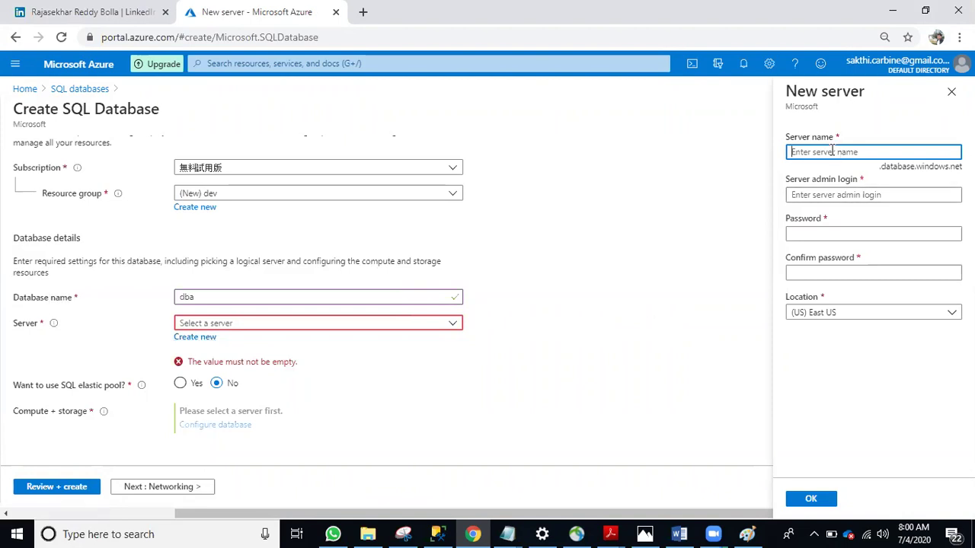
# Enter server name devserver17291, the admin login, and the password with its confirmation
pyautogui.write('devserver')
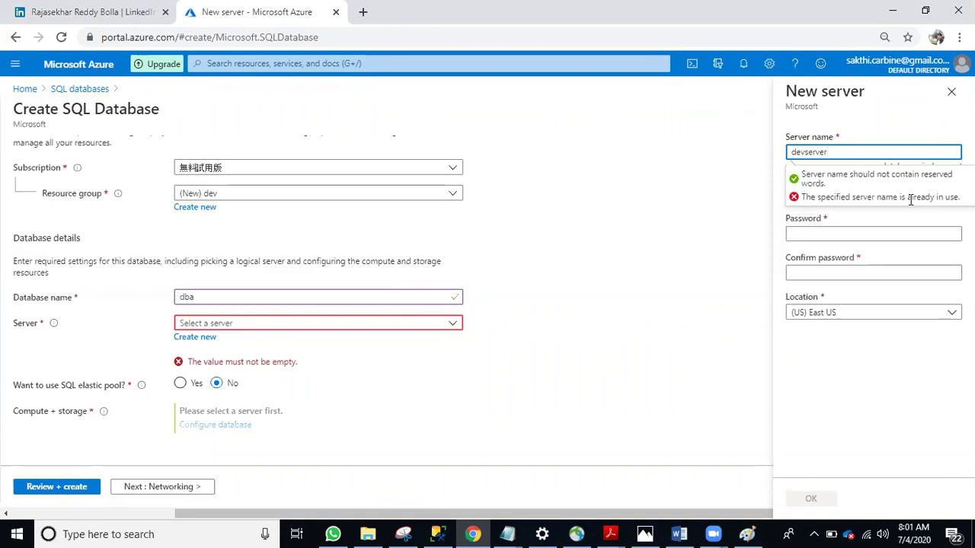
pyautogui.write('17291')
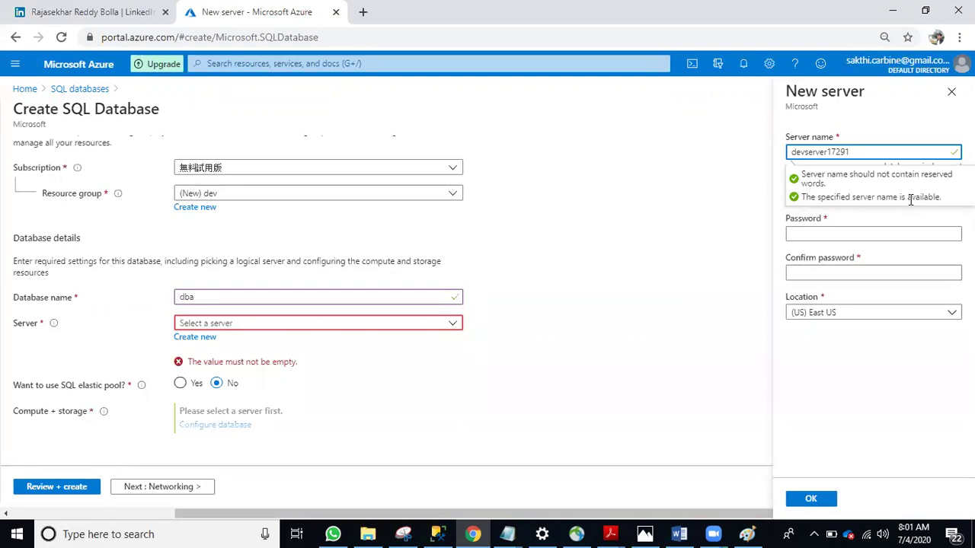
pyautogui.click(806, 234)
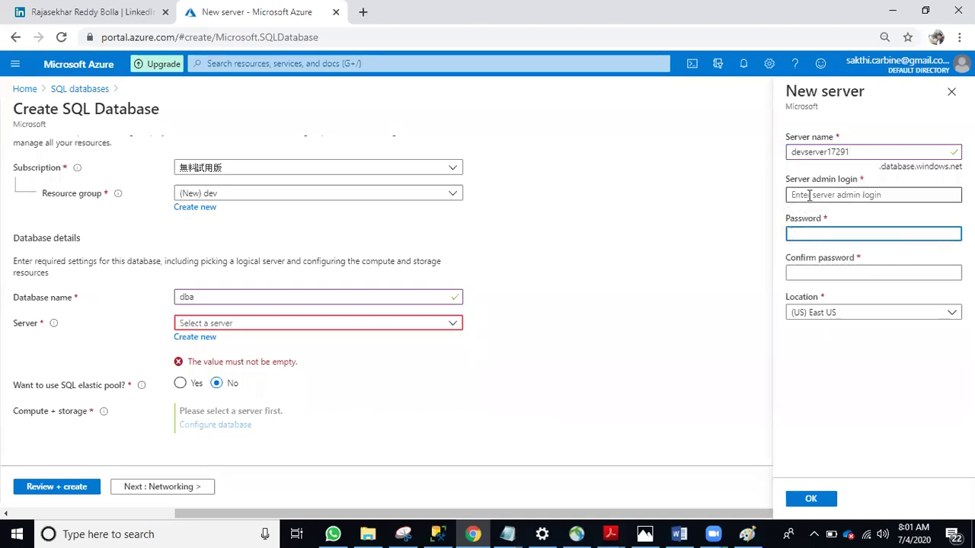
pyautogui.click(808, 196)
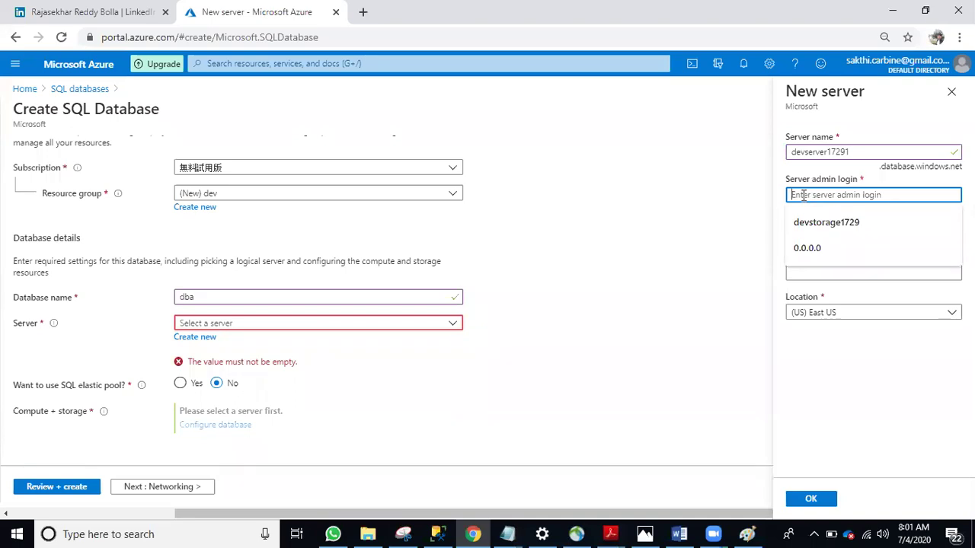
pyautogui.write('sa')
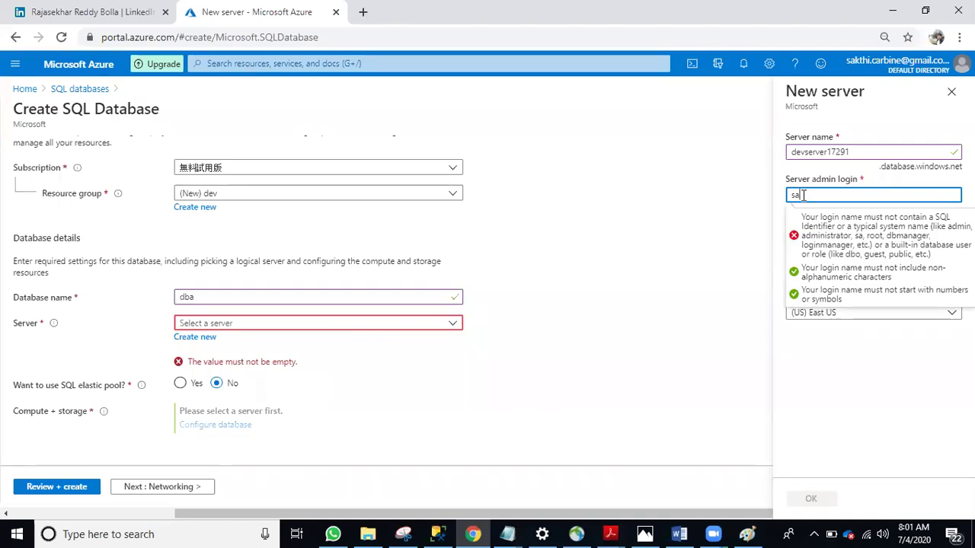
pyautogui.write('admin')
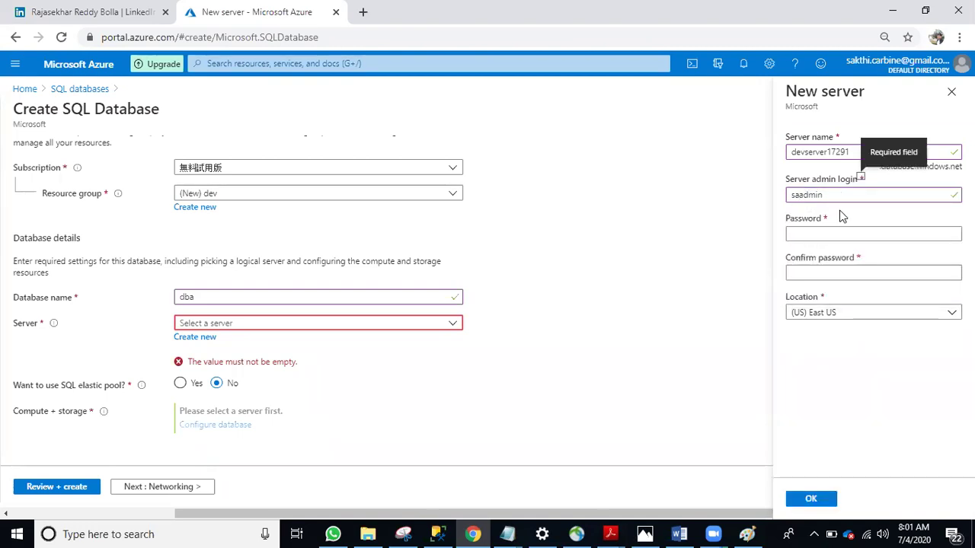
pyautogui.click(796, 233)
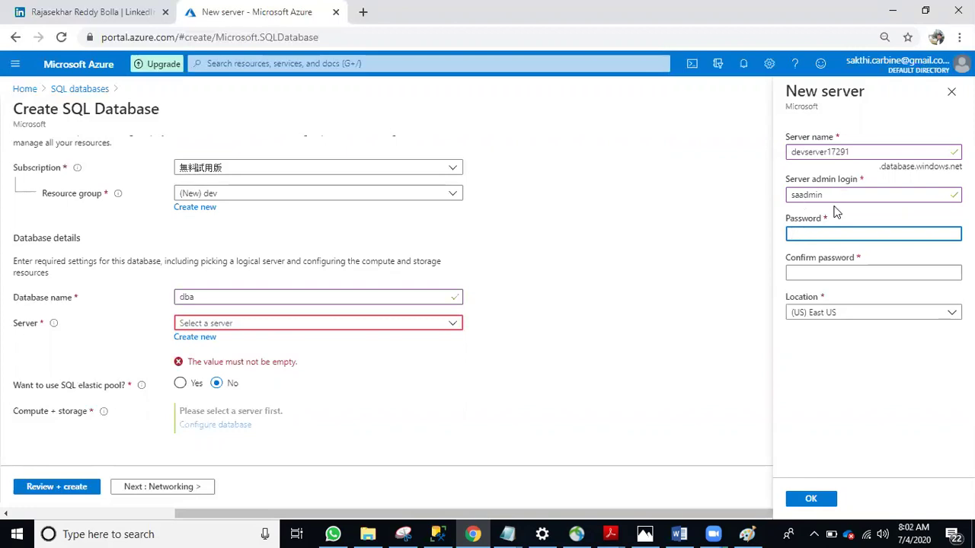
pyautogui.write('*******')
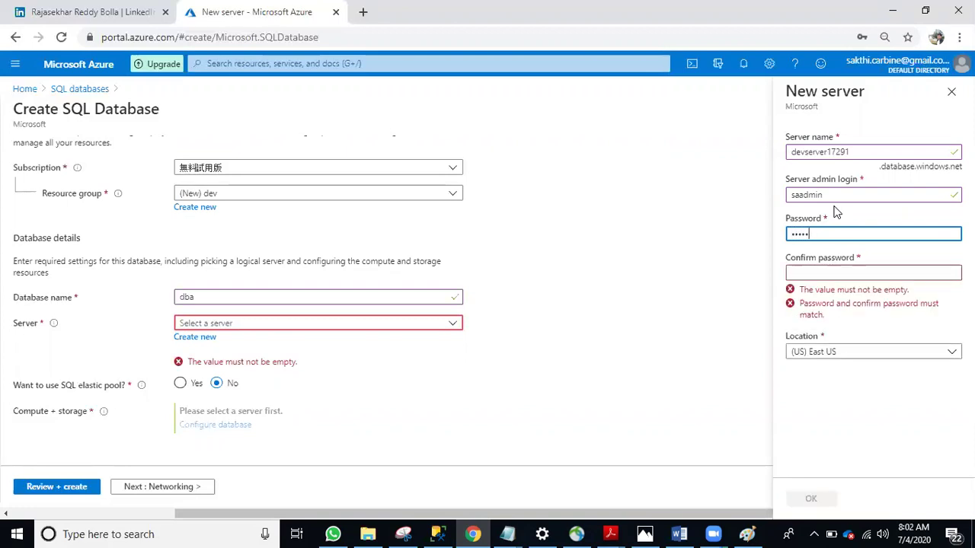
pyautogui.write('**')
pyautogui.press('Tab')
pyautogui.write('*********')
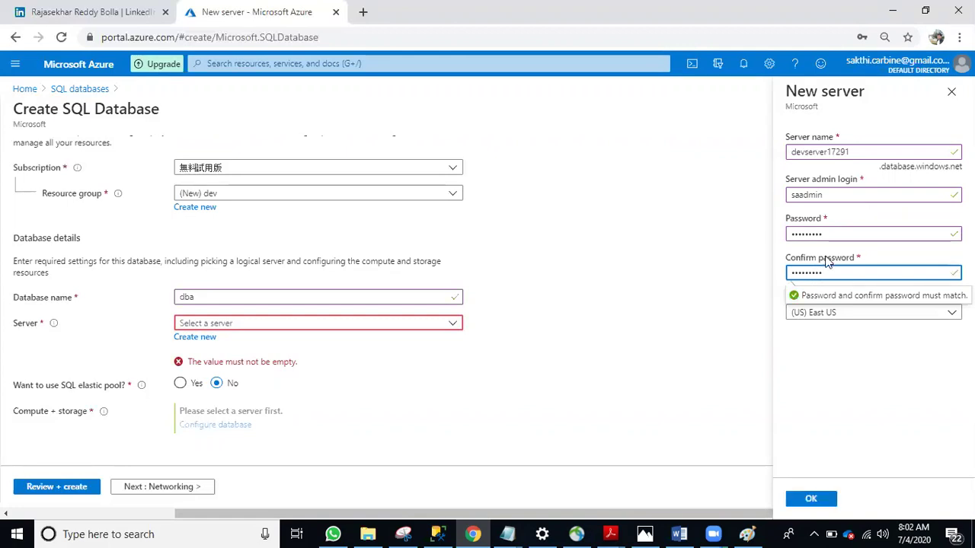
pyautogui.click(830, 357)
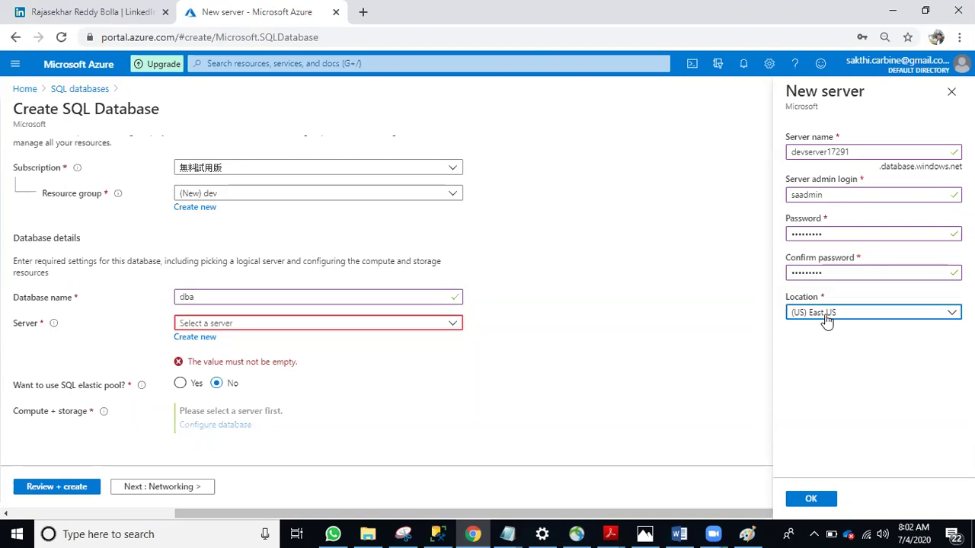
# Keep (US) East US as the location and confirm the new server devserver17291
pyautogui.click(821, 318)
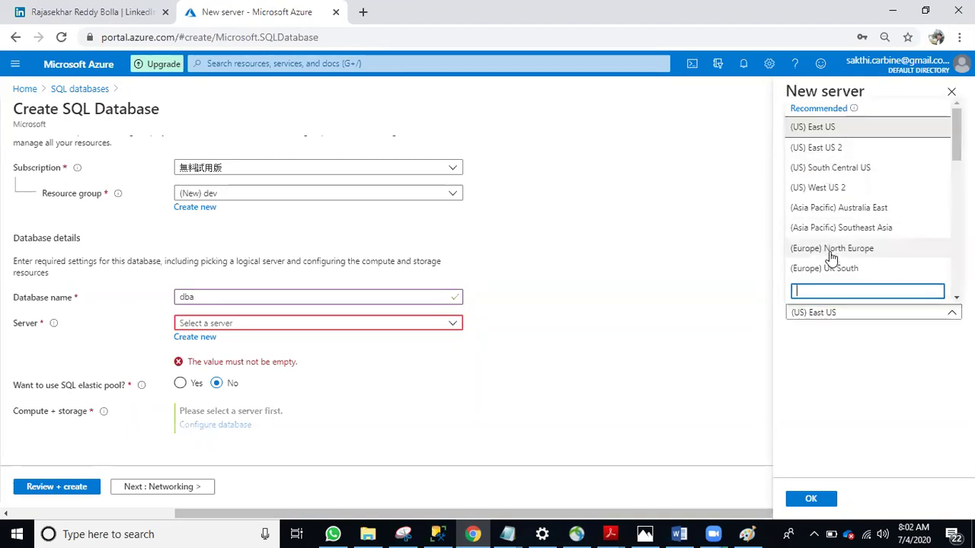
pyautogui.scroll(-3, 828, 254)
pyautogui.scroll(3, 920, 260)
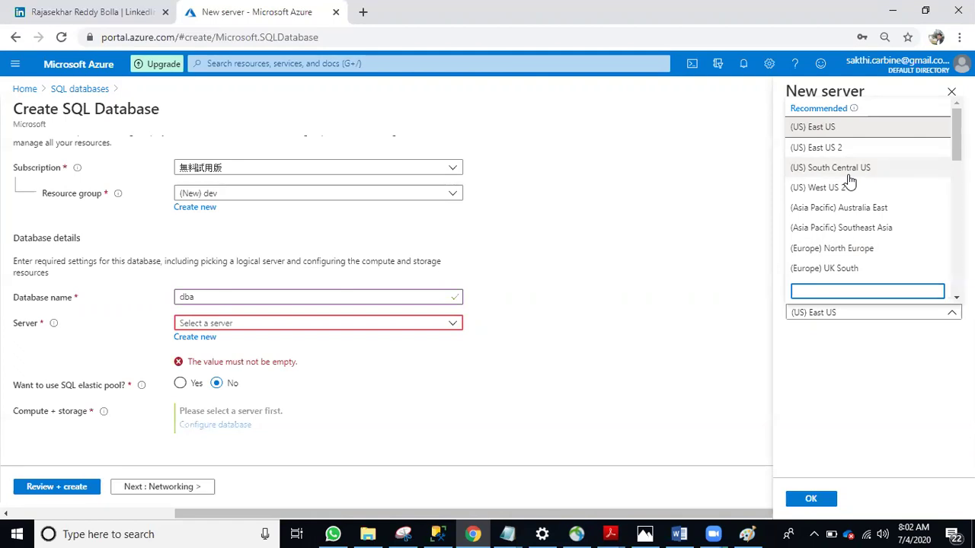
pyautogui.click(809, 387)
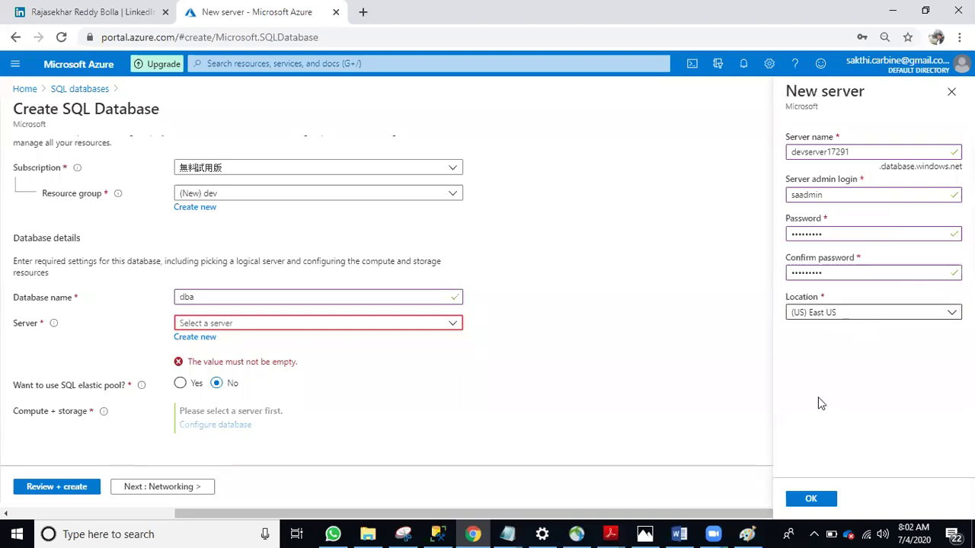
pyautogui.click(799, 498)
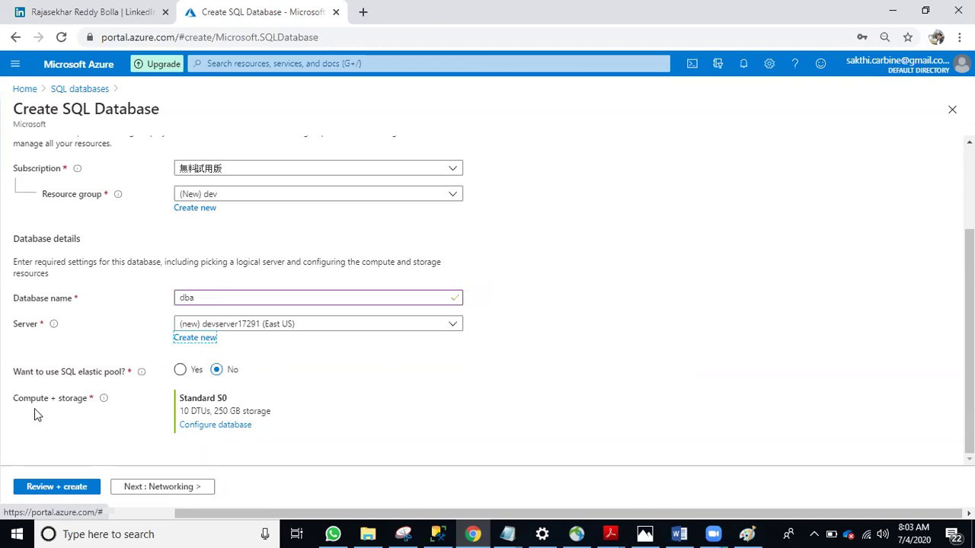
# Open the compute configuration and pick the Basic tier (5 DTUs, 2 GB)
pyautogui.click(219, 427)
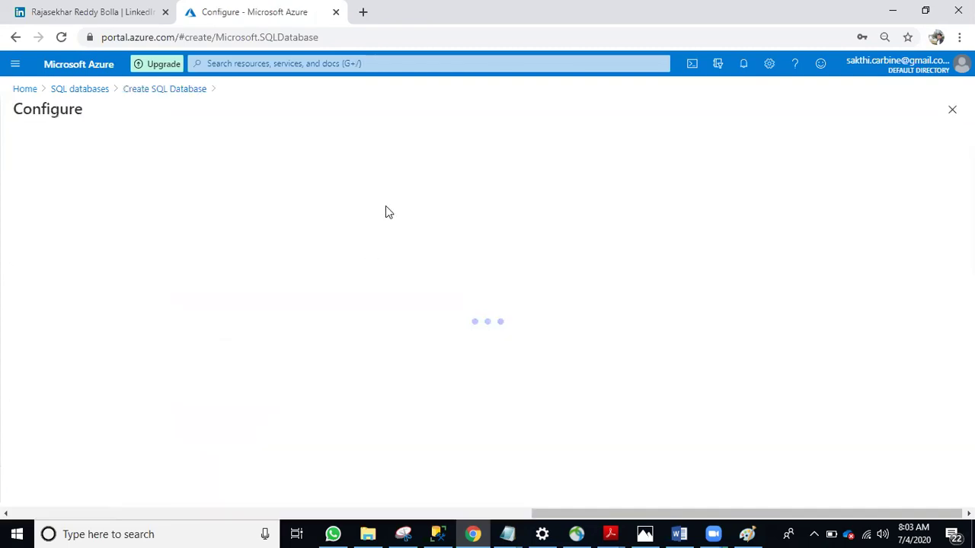
pyautogui.click(139, 203)
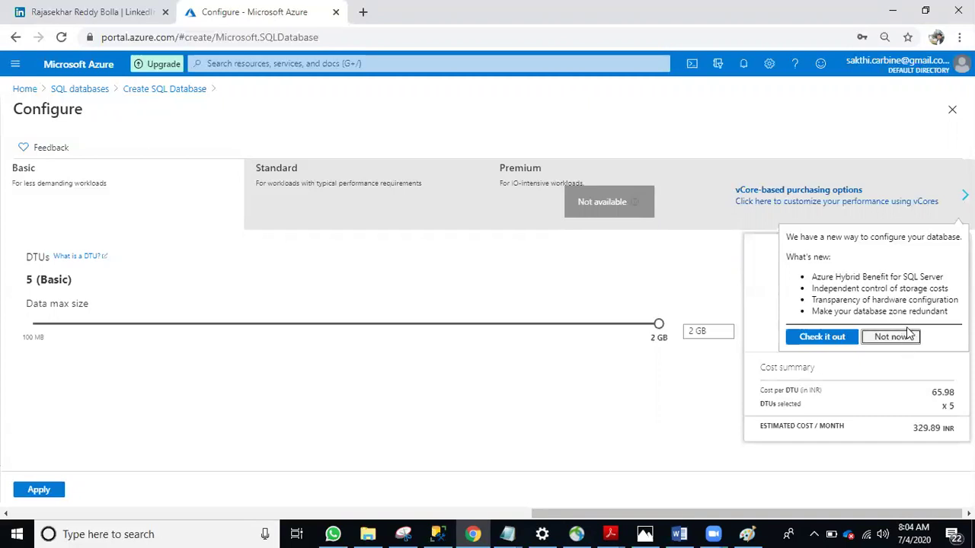
# Keep Basic at 5 DTUs and 2 GB, then bring the Azure Topics Latest.docx document forward
pyautogui.click(907, 335)
pyautogui.doubleClick(29, 281)
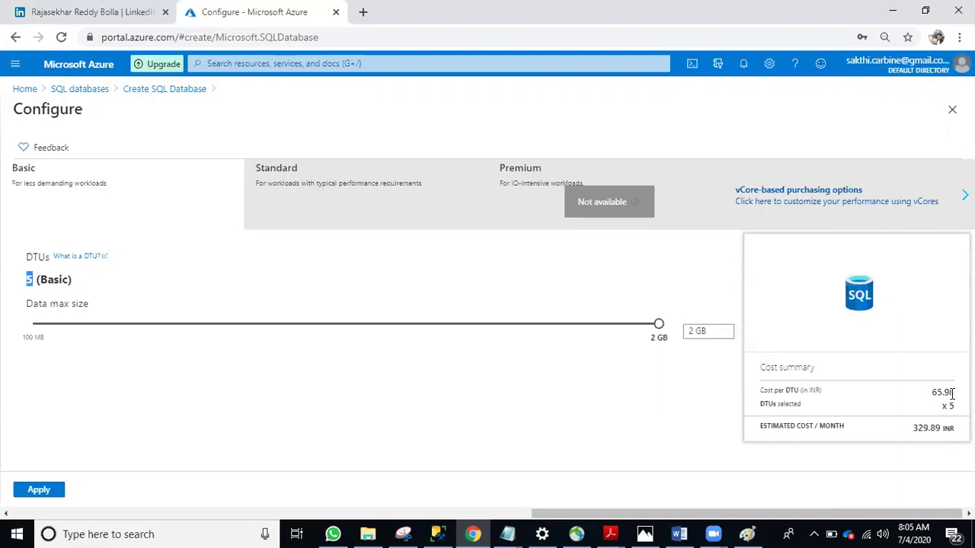
pyautogui.click(675, 534)
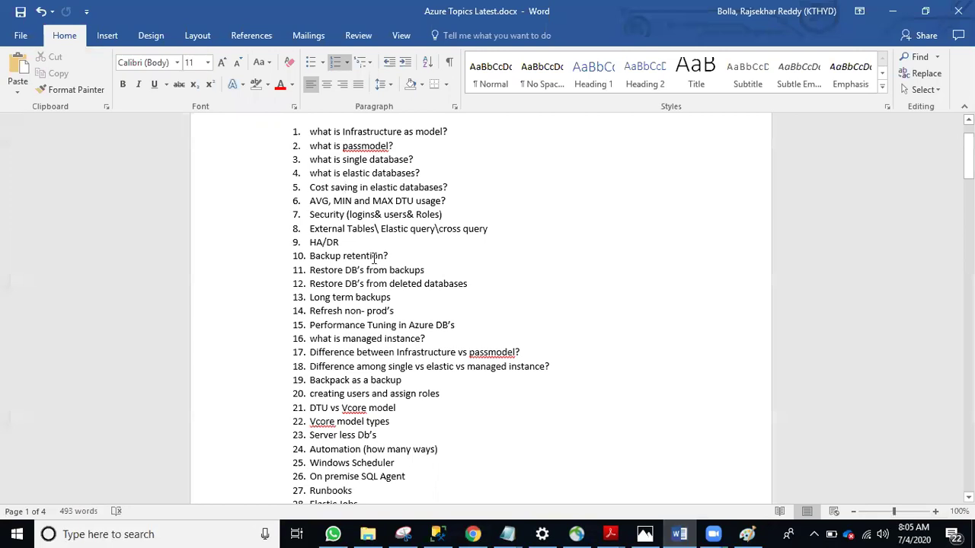
# Skim the Azure Topics Latest document in Word, then return to the Chrome Configure page
pyautogui.scroll(-2, 379, 256)
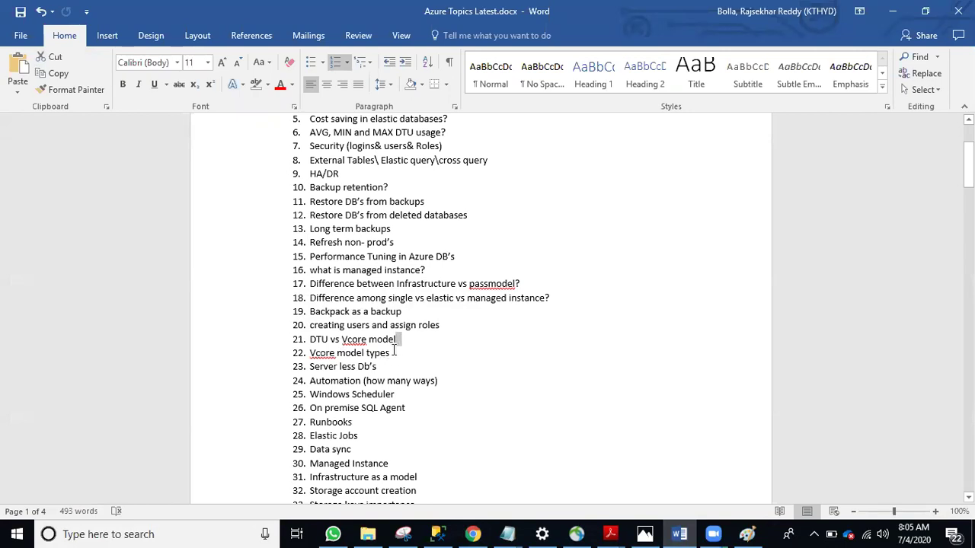
pyautogui.hotkey('alt', 'Tab')
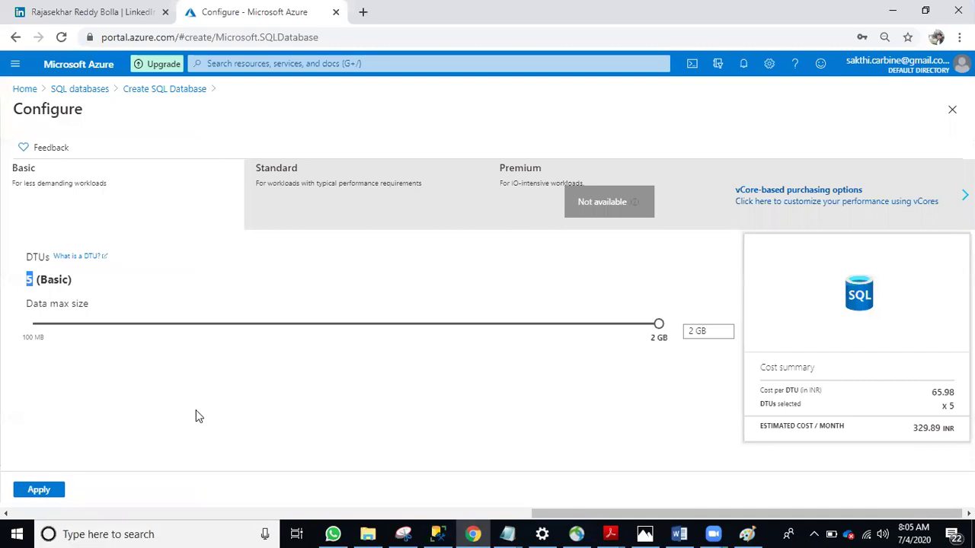
# Apply the Basic tier, create database dba on new server devserver17291, and monitor deployment notifications
pyautogui.click(57, 490)
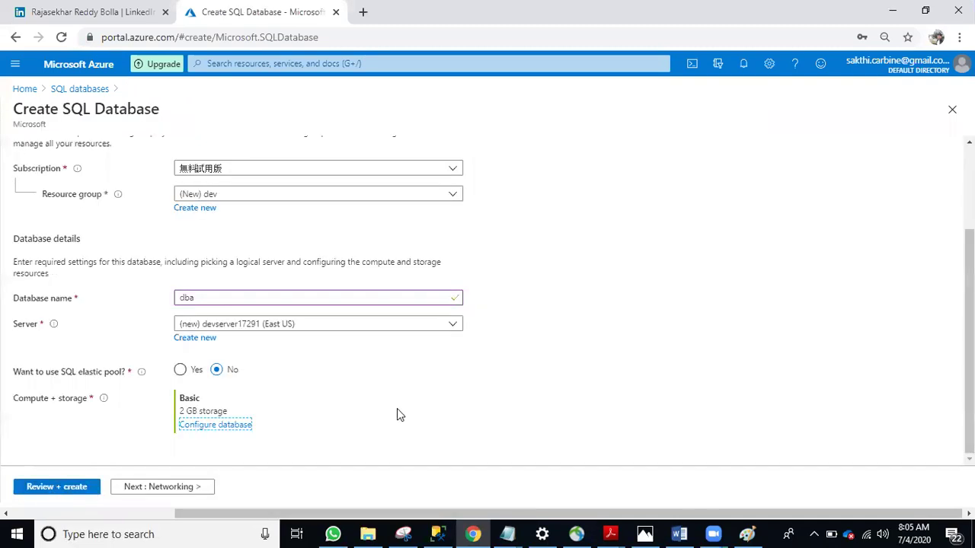
pyautogui.click(50, 492)
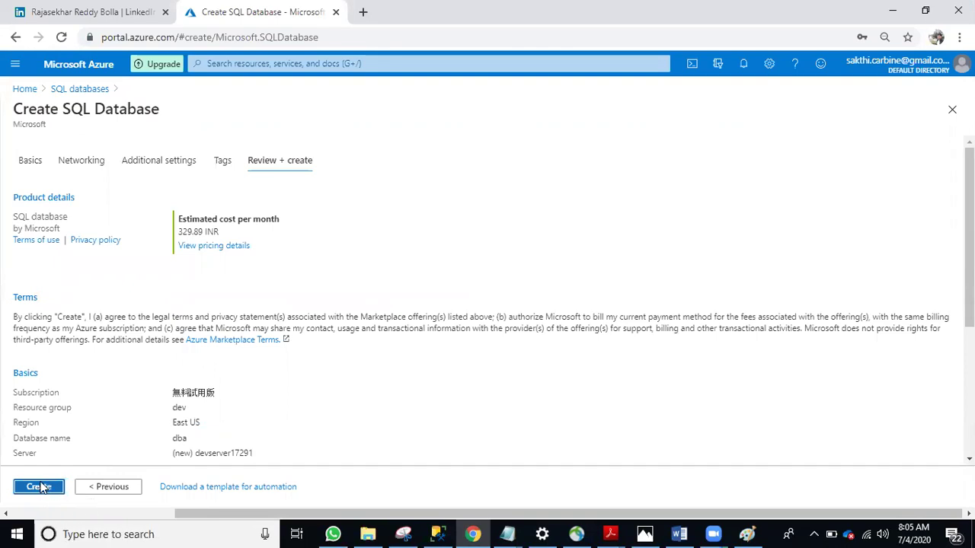
pyautogui.click(48, 488)
pyautogui.scroll(-3, 488, 340)
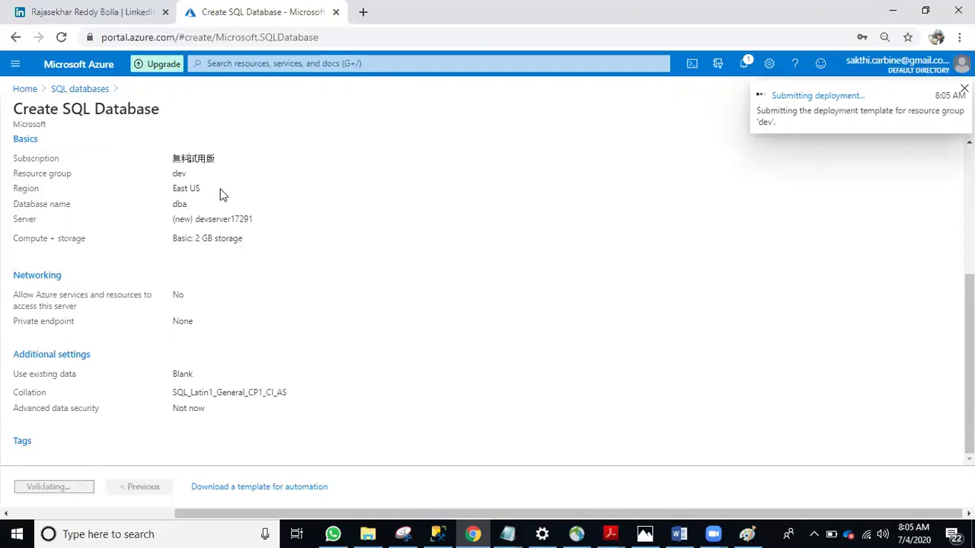
pyautogui.click(743, 70)
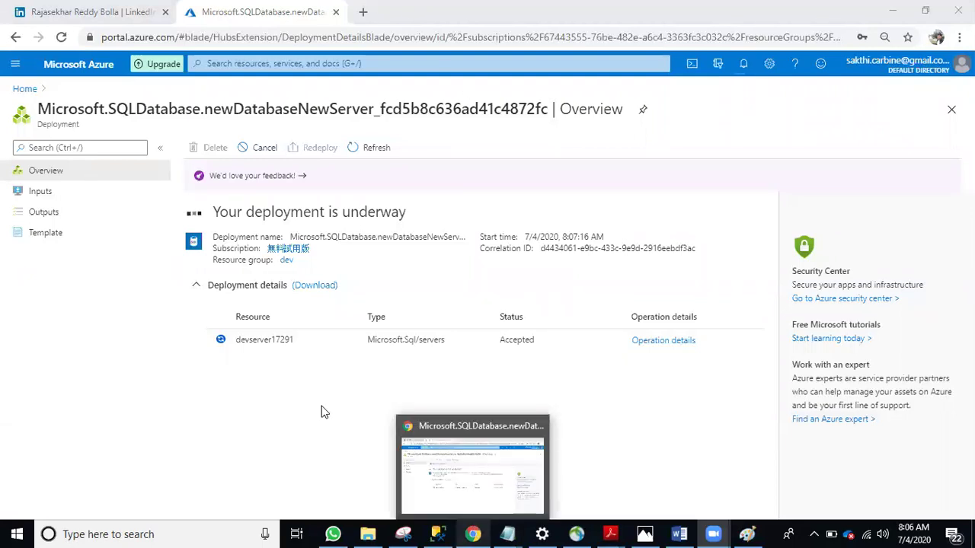
# Switch to the LinkedIn profile tab, clear the headline selection, and scroll through the profile
pyautogui.click(104, 14)
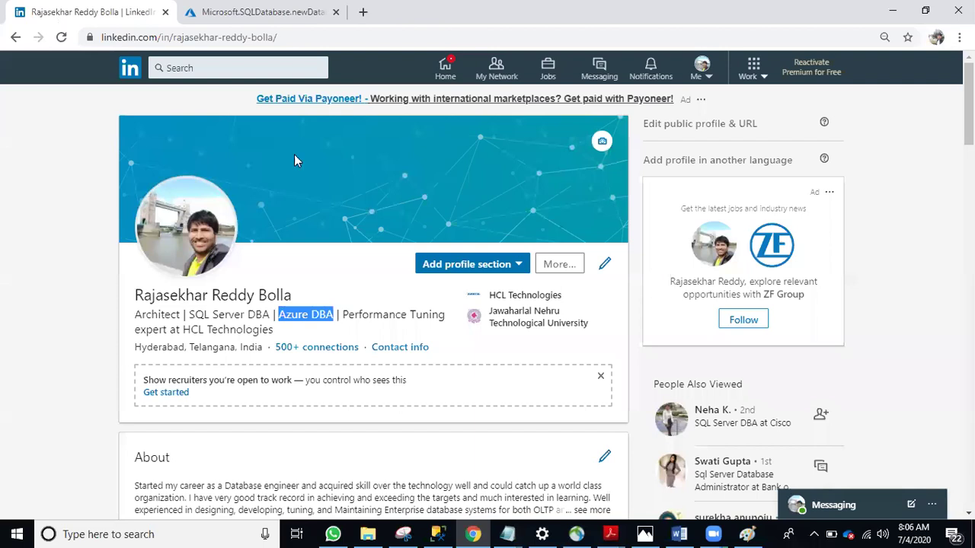
pyautogui.click(279, 289)
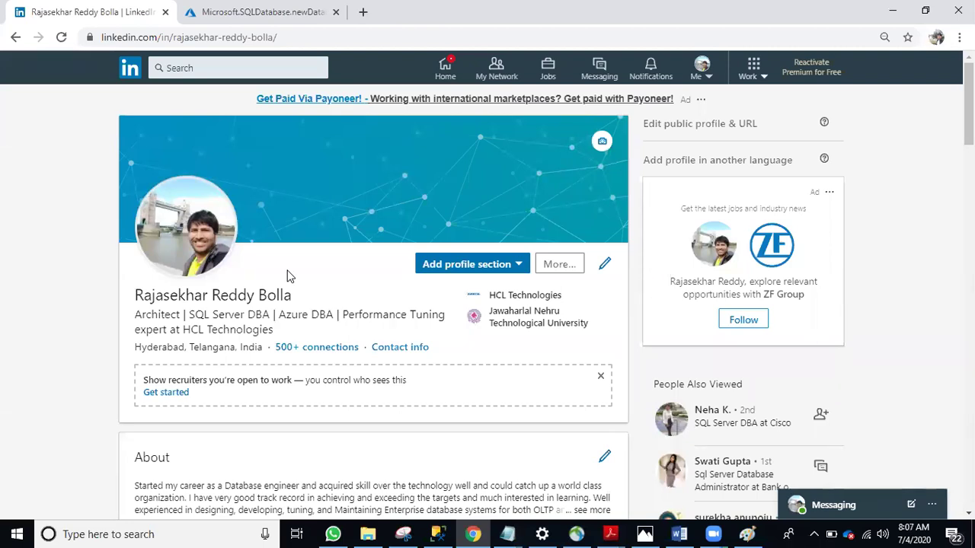
pyautogui.scroll(-2, 288, 309)
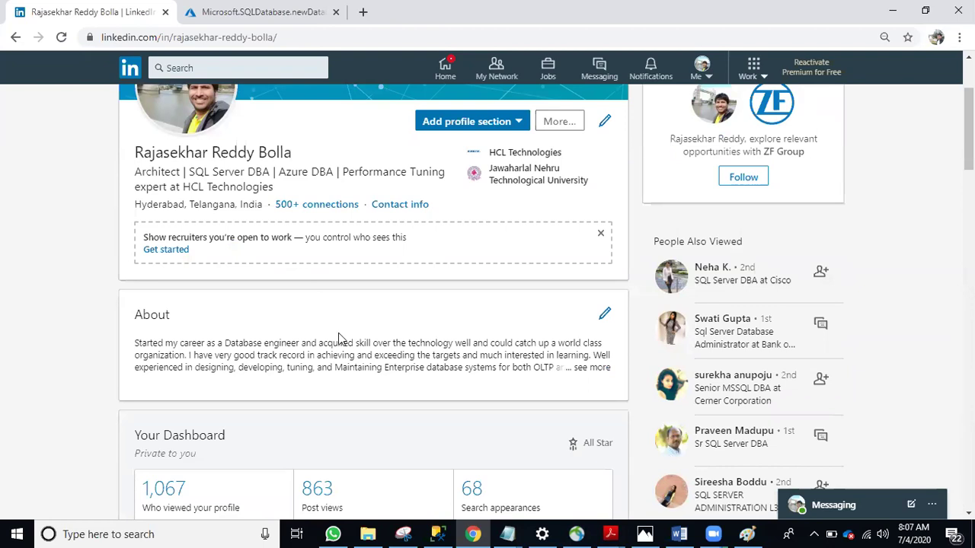
pyautogui.scroll(-1, 341, 340)
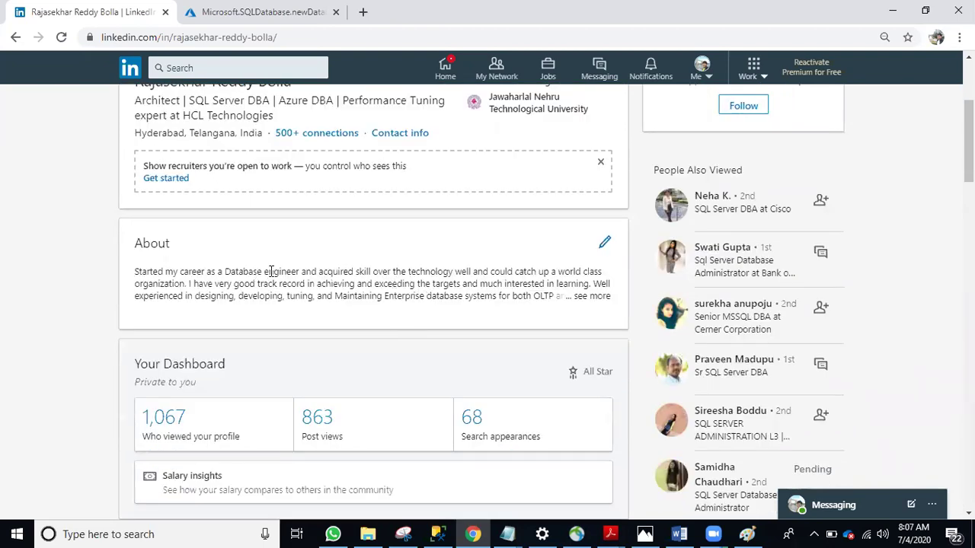
pyautogui.scroll(-9, 271, 272)
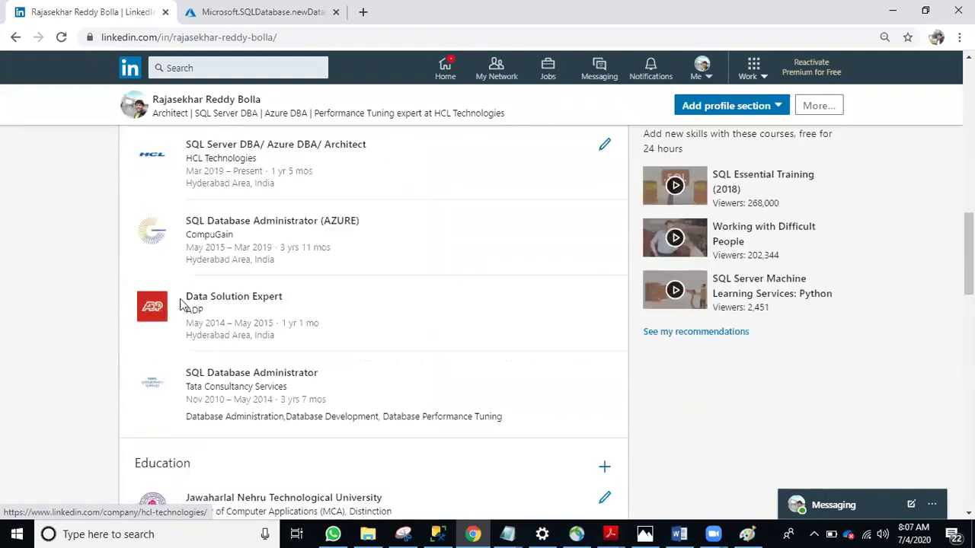
pyautogui.scroll(-1, 335, 319)
pyautogui.scroll(1, 178, 352)
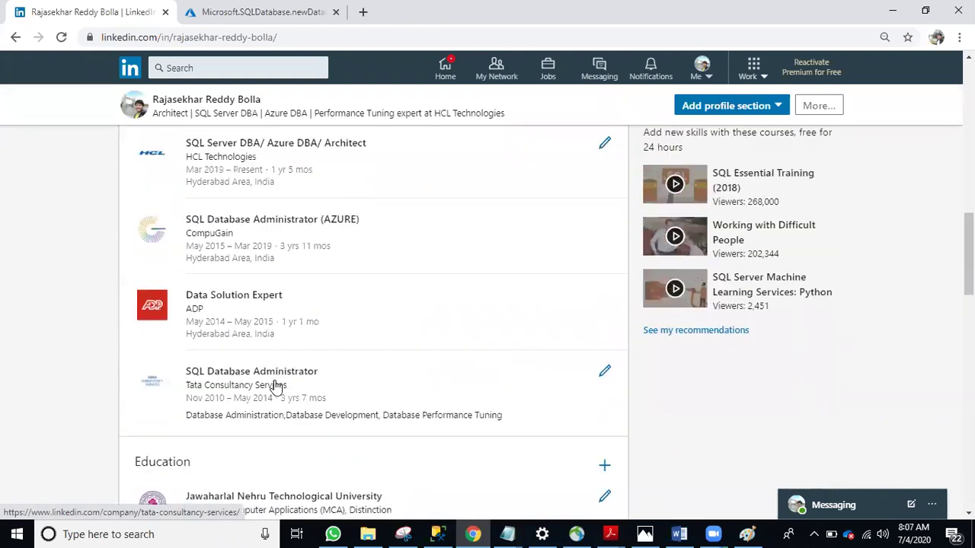
pyautogui.scroll(1, 263, 283)
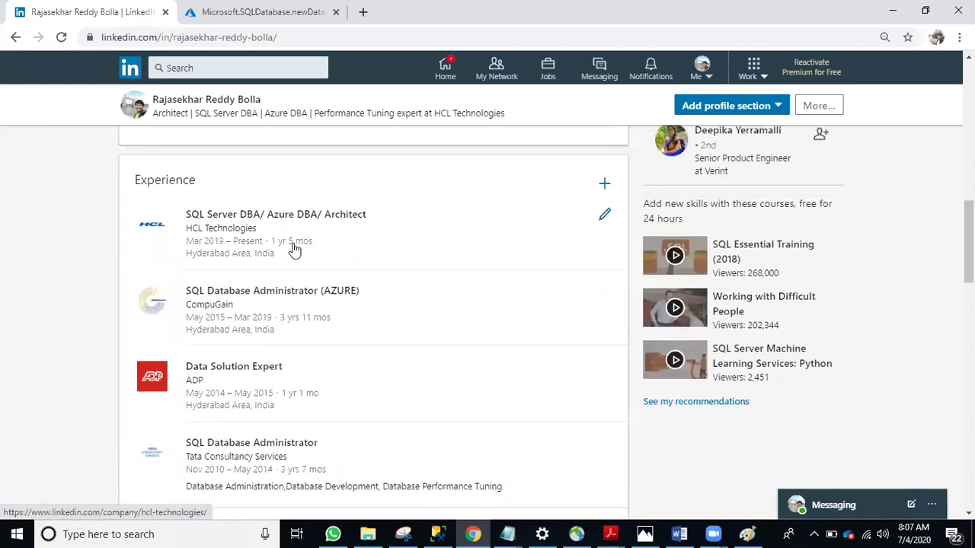
pyautogui.scroll(-2, 282, 229)
pyautogui.scroll(2, 278, 197)
pyautogui.scroll(8, 278, 196)
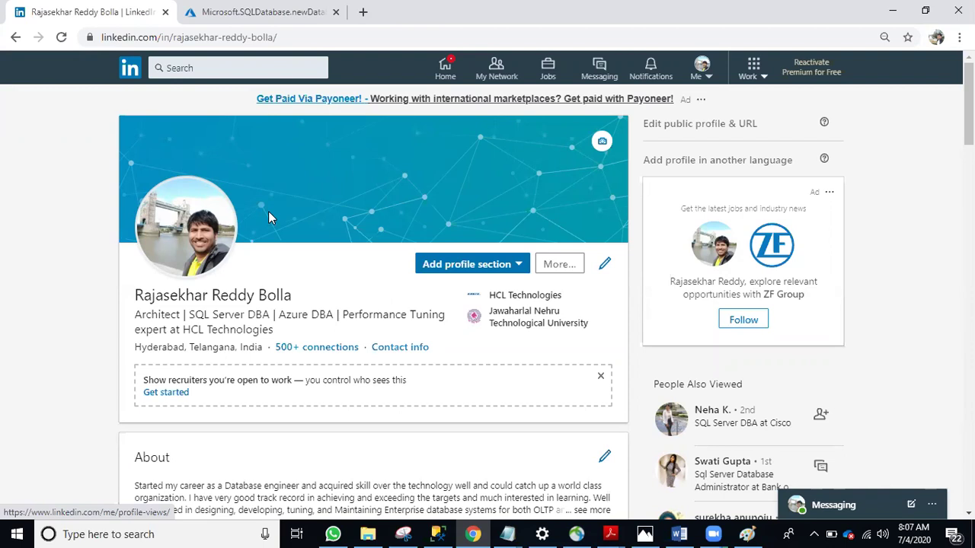
# Check the Azure deployment overview, then bring the Azure Interview questions PDF forward in Acrobat
pyautogui.click(263, 12)
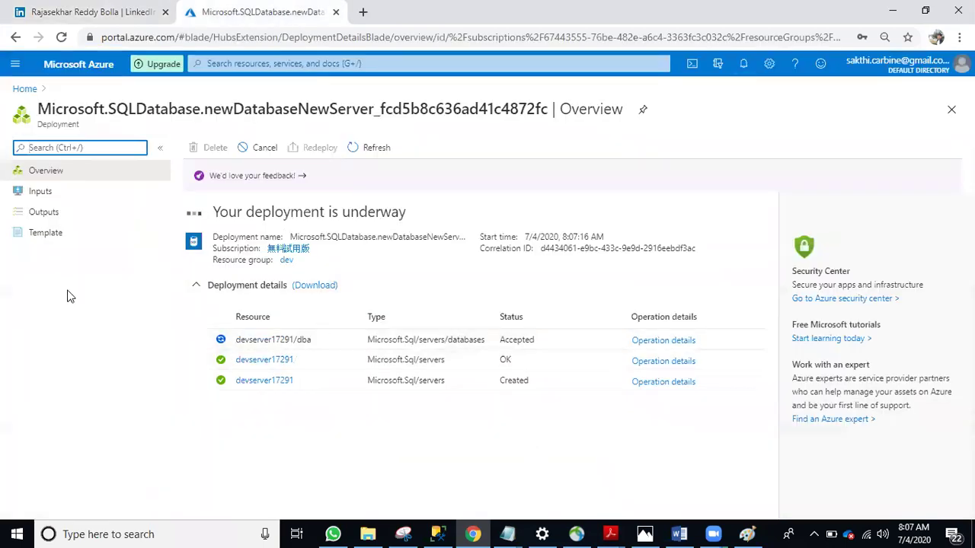
pyautogui.moveTo(610, 534)
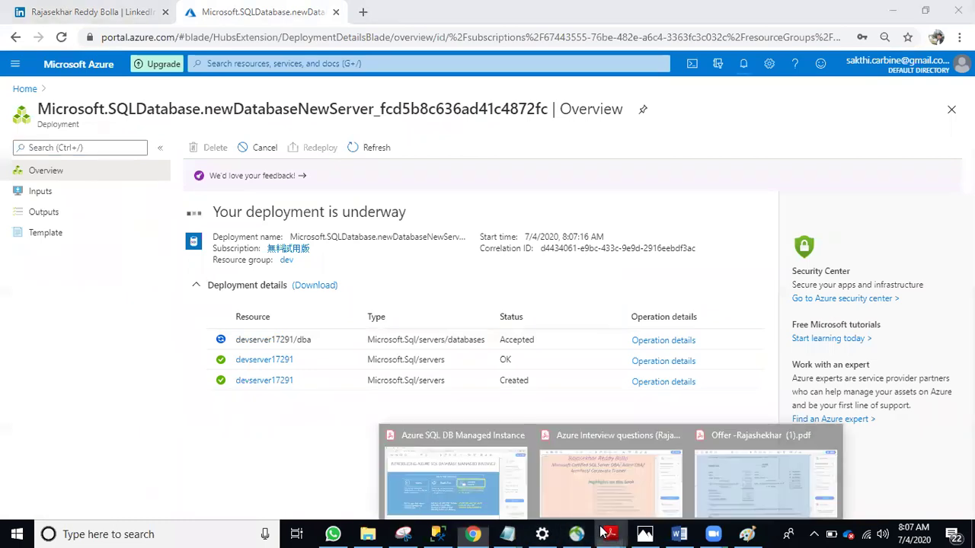
pyautogui.click(584, 466)
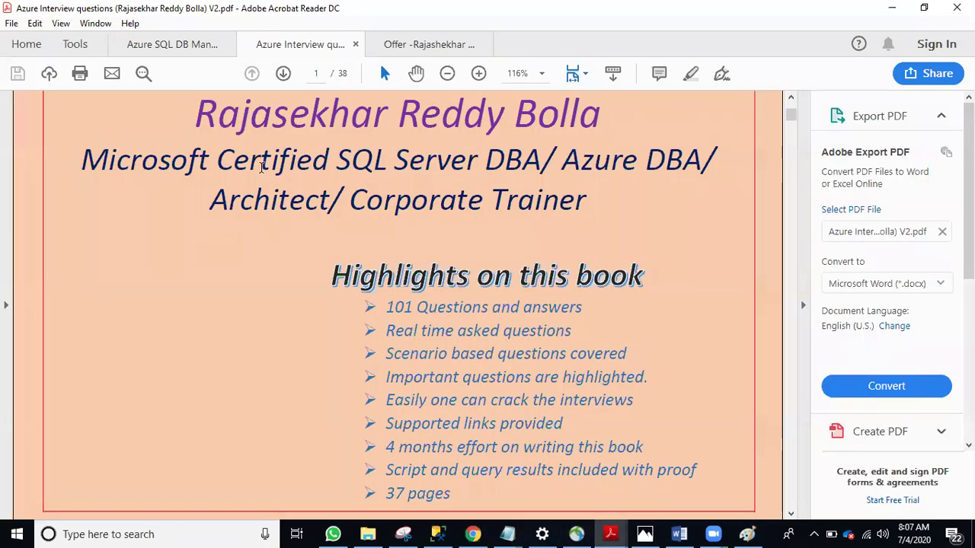
pyautogui.scroll(2, 72, 180)
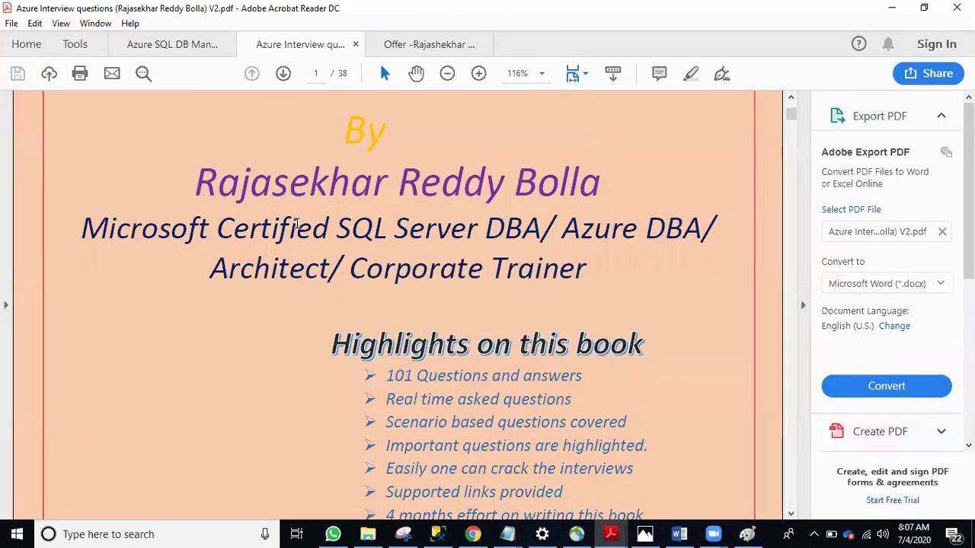
pyautogui.scroll(2, 242, 228)
pyautogui.scroll(-1, 290, 244)
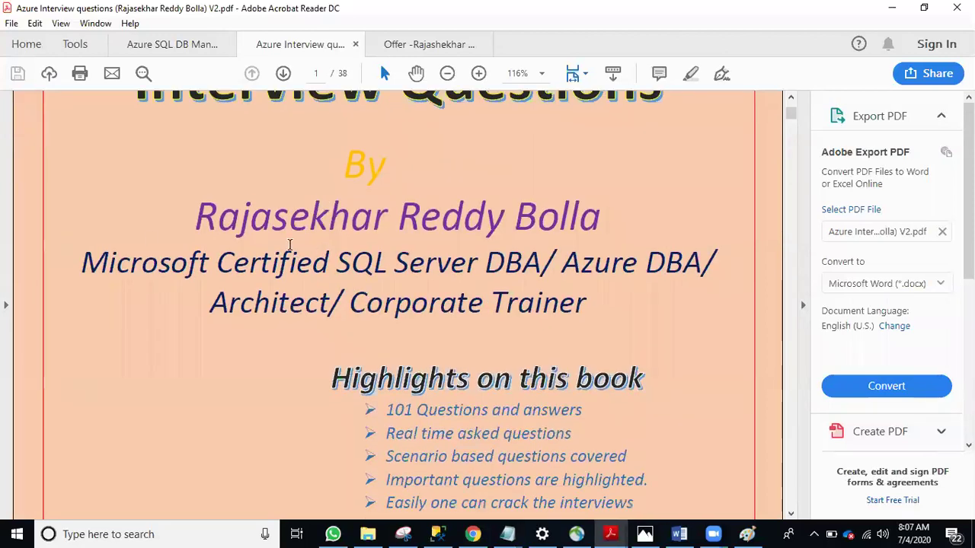
pyautogui.scroll(-1, 388, 319)
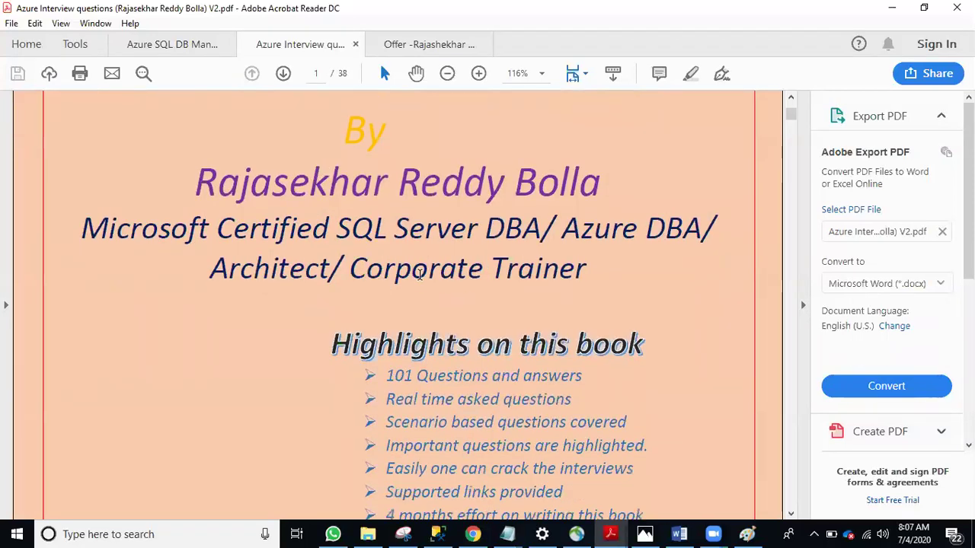
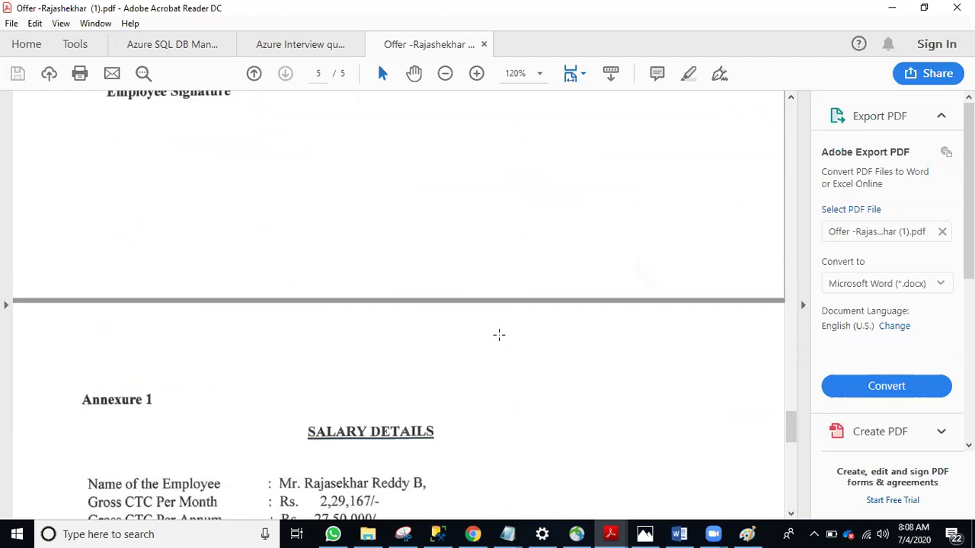
# Scroll further through the PDF, then bring back the Azure deployment page in Chrome
pyautogui.scroll(-10, 484, 331)
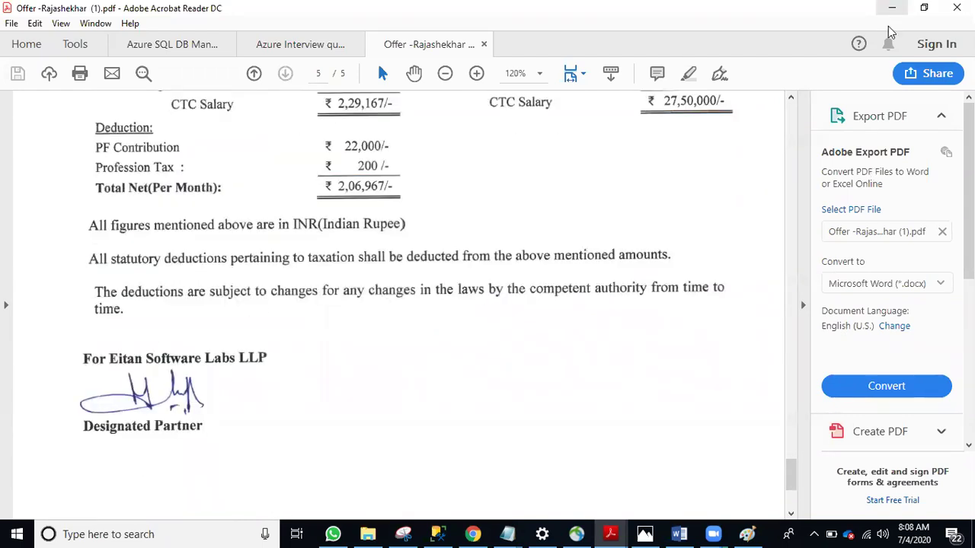
pyautogui.hotkey('alt', 'Tab')
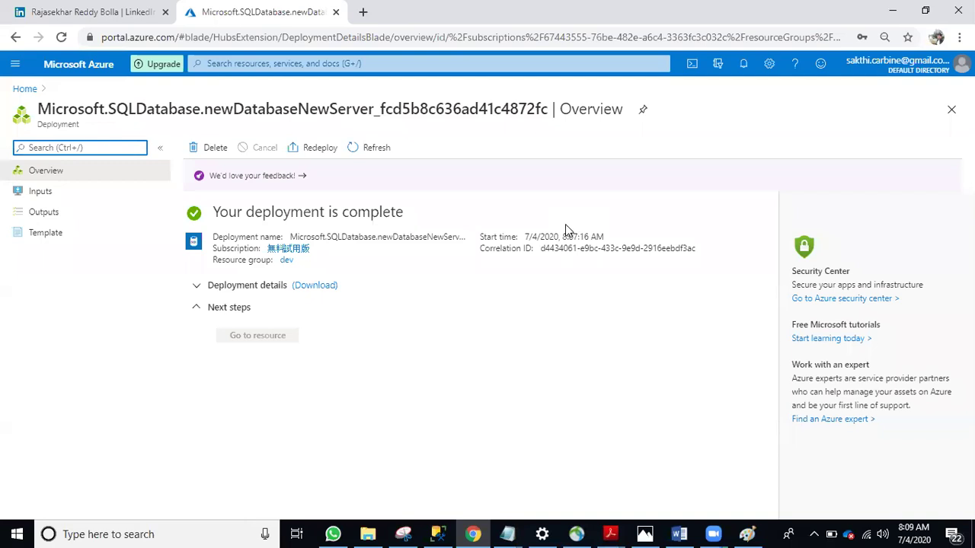
# Refresh the completed deployment, go to Home, and open the SQL databases list
pyautogui.click(384, 155)
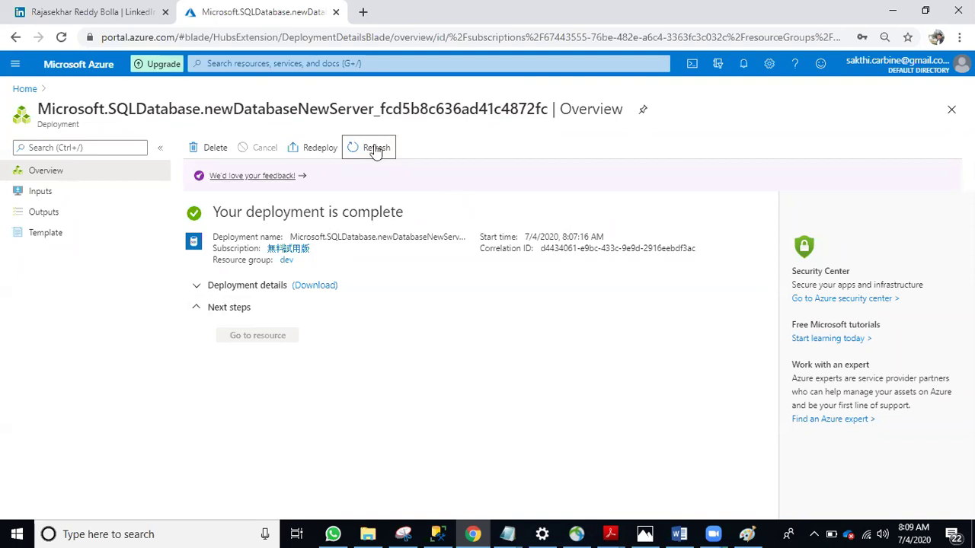
pyautogui.click(26, 90)
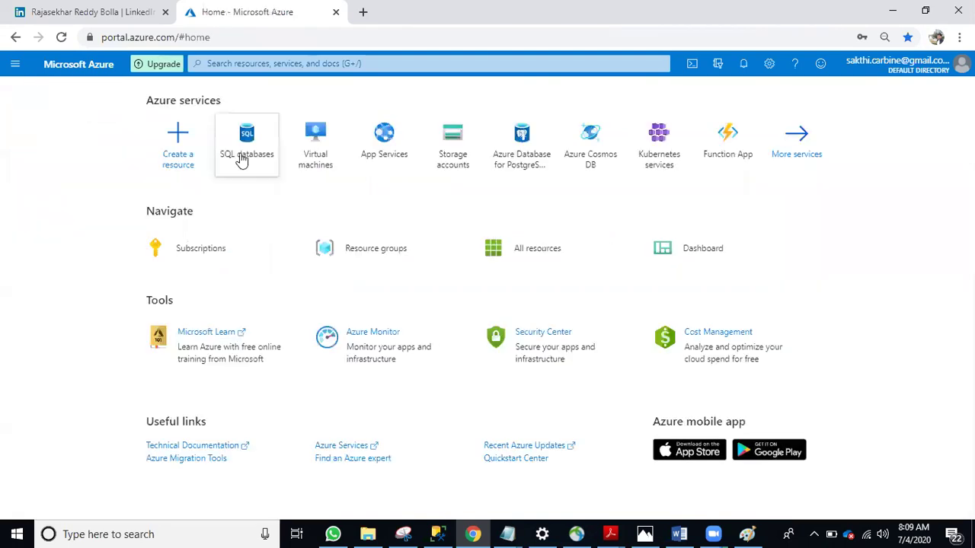
pyautogui.click(240, 157)
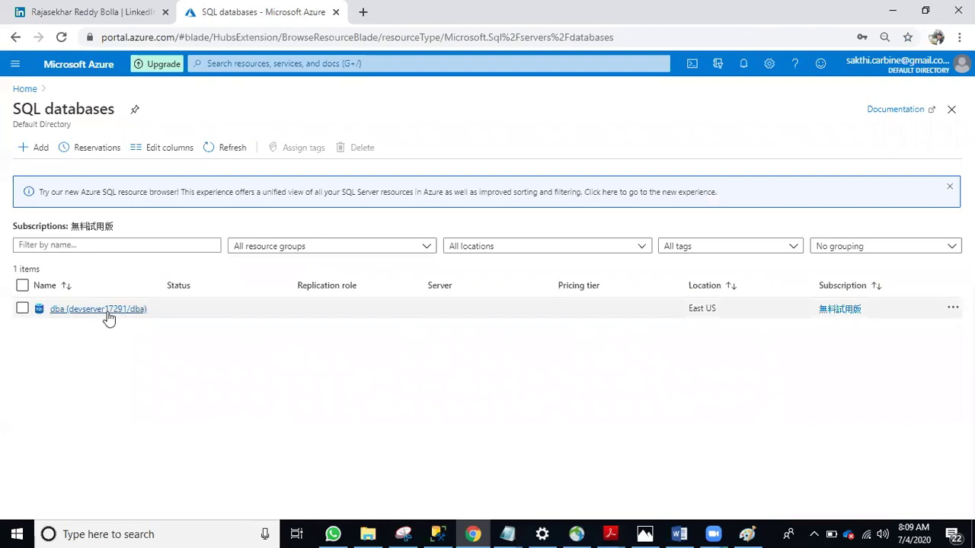
# Copy the dba database's server name devserver17291.database.windows.net and bring up Management Studio
pyautogui.click(97, 318)
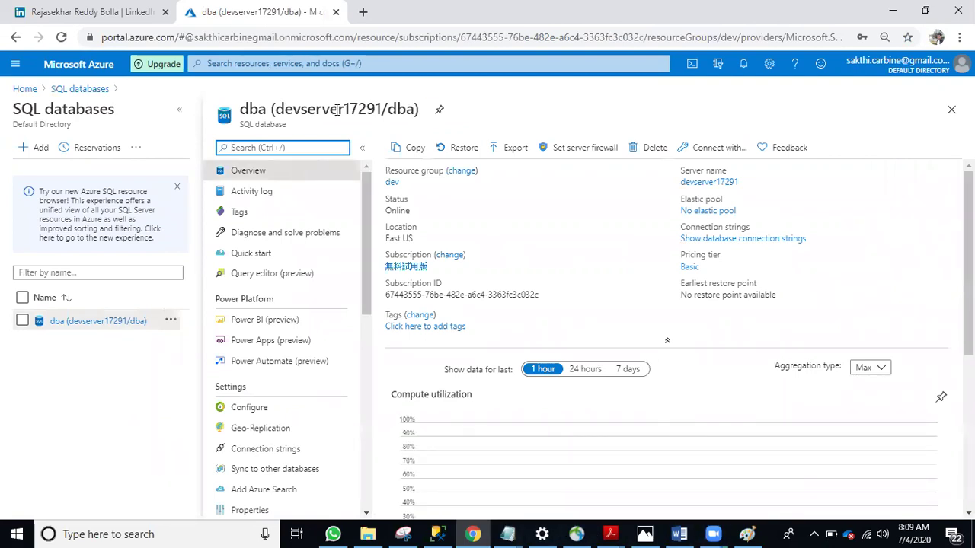
pyautogui.scroll(-2, 731, 229)
pyautogui.scroll(2, 722, 256)
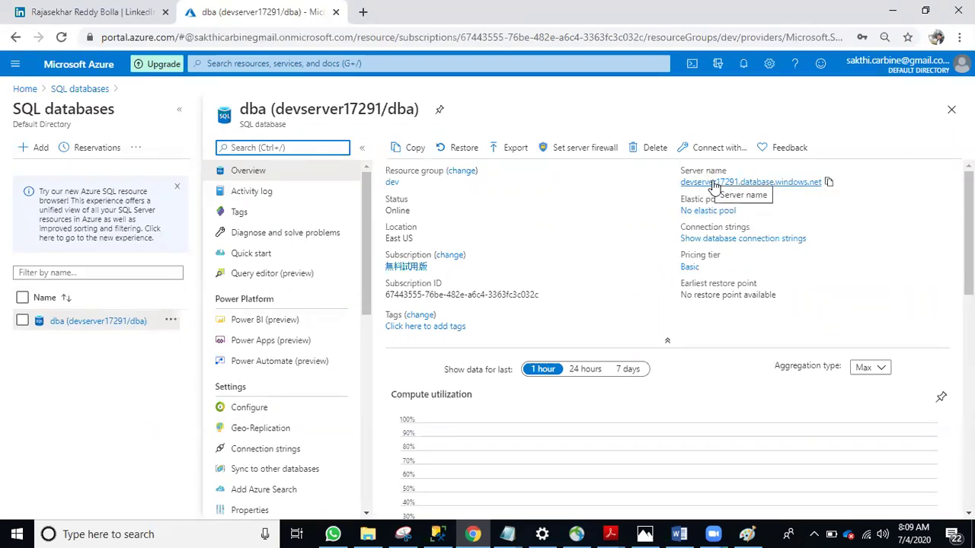
pyautogui.moveTo(663, 187); pyautogui.dragTo(798, 189)
pyautogui.click(874, 210)
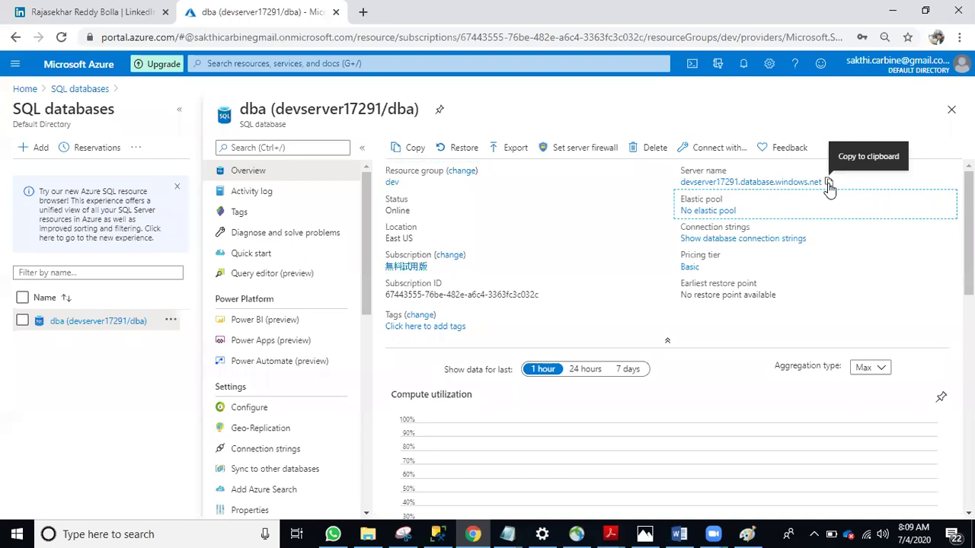
pyautogui.click(828, 184)
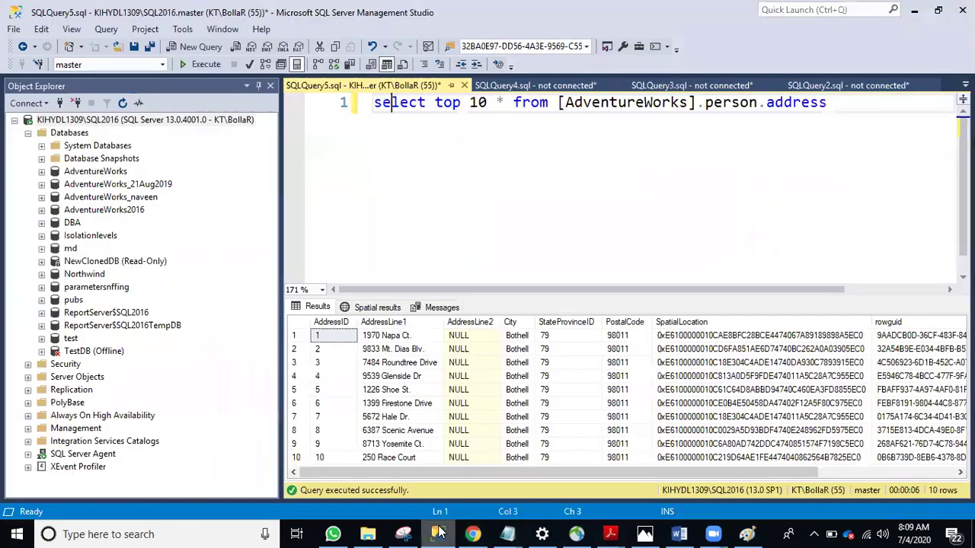
pyautogui.click(438, 534)
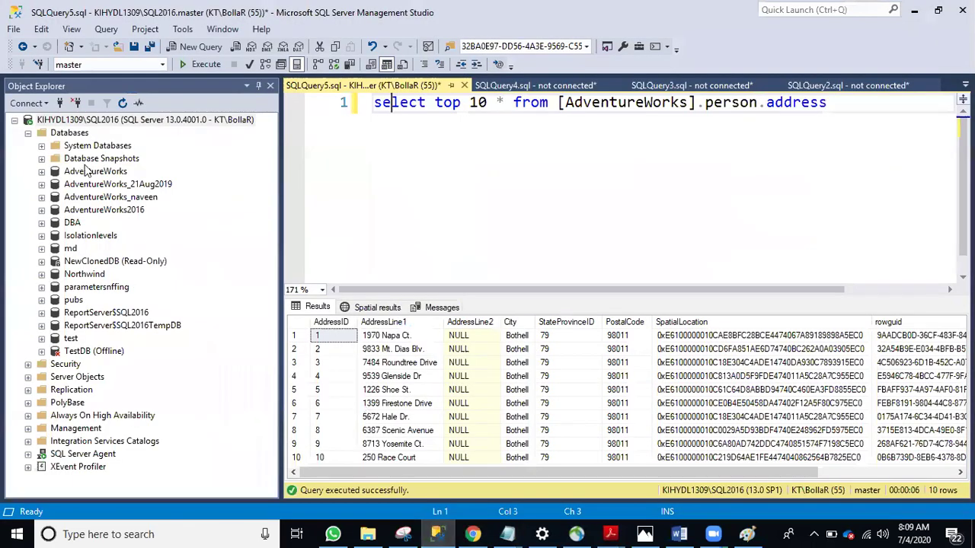
# Connect the Database Engine to devserver17291.database.windows.net using SQL Server Authentication and the account password
pyautogui.click(15, 121)
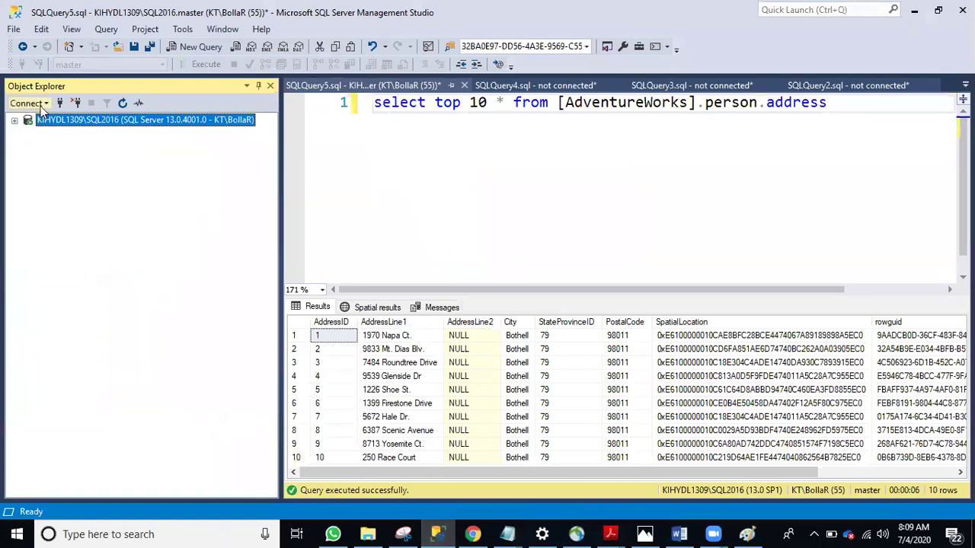
pyautogui.click(40, 106)
pyautogui.click(51, 120)
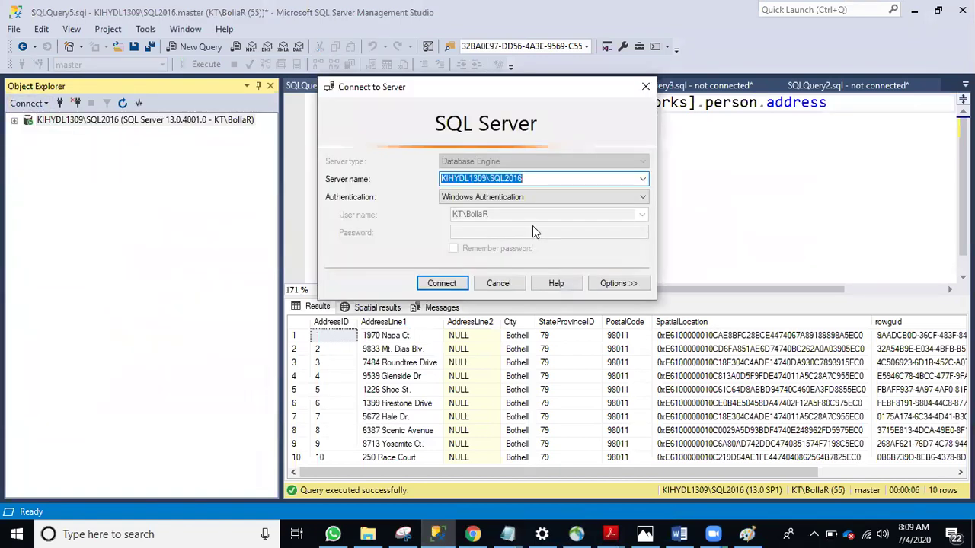
pyautogui.hotkey('ctrl', 'v')
pyautogui.click(526, 197)
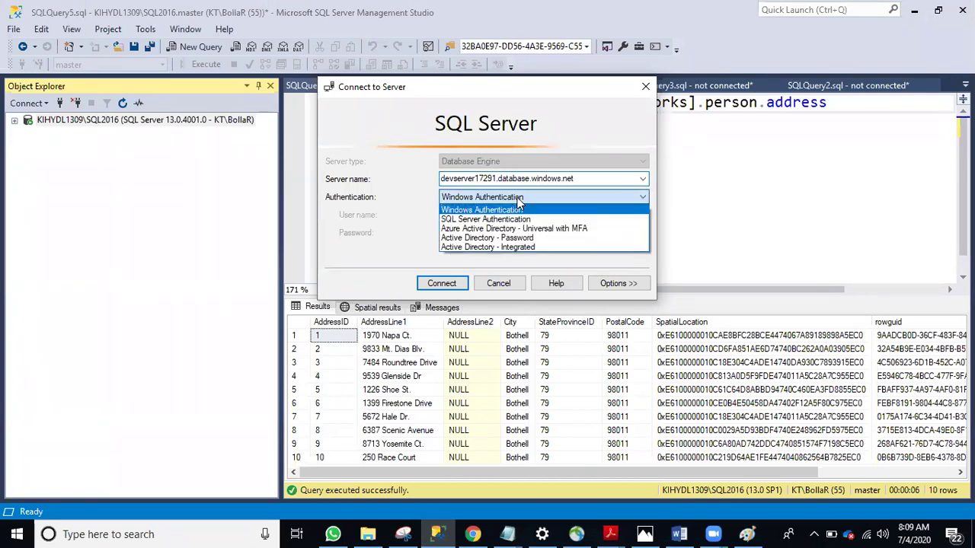
pyautogui.click(487, 217)
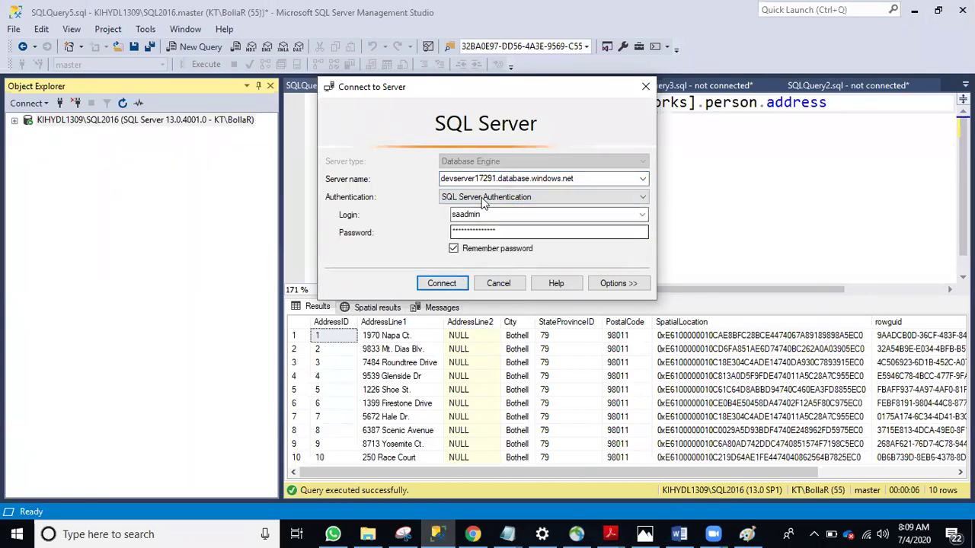
pyautogui.moveTo(500, 232); pyautogui.dragTo(367, 223)
pyautogui.write('******')
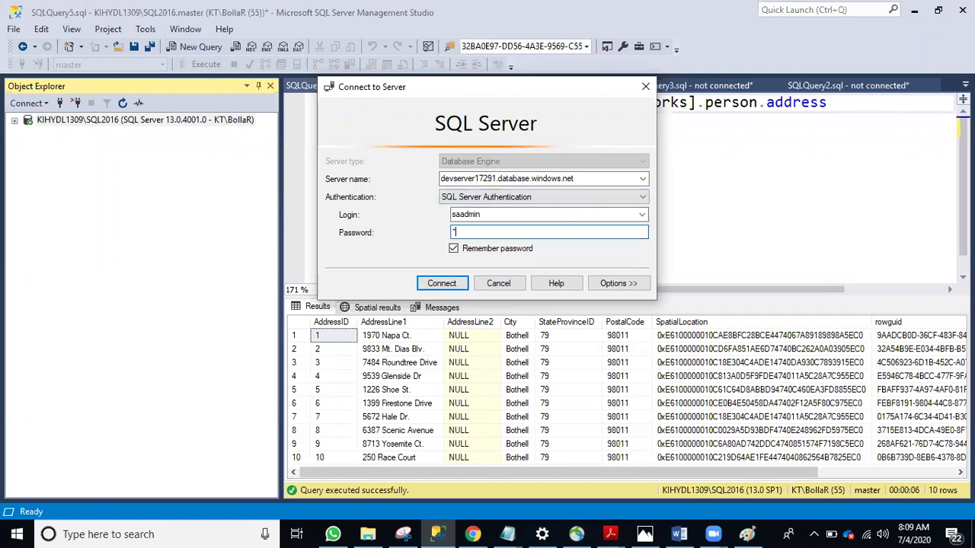
pyautogui.write('**')
pyautogui.click(463, 283)
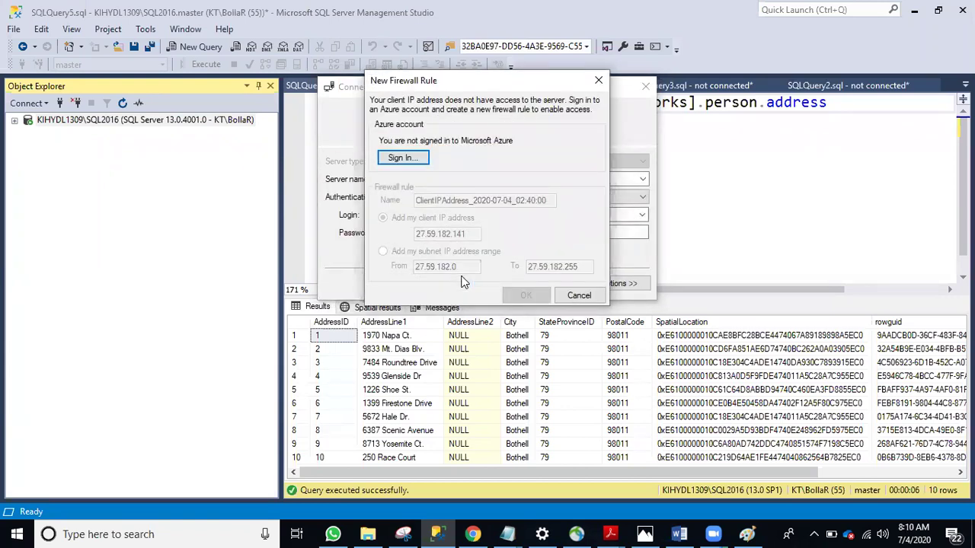
# Cancel the New Firewall Rule prompt and return to the dba overview in the Azure portal
pyautogui.moveTo(504, 91); pyautogui.dragTo(708, 98)
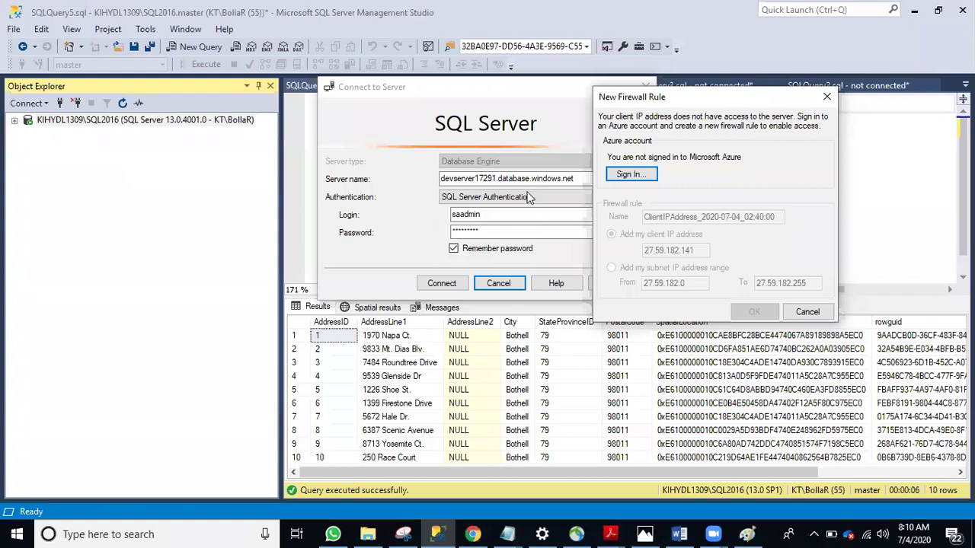
pyautogui.click(828, 99)
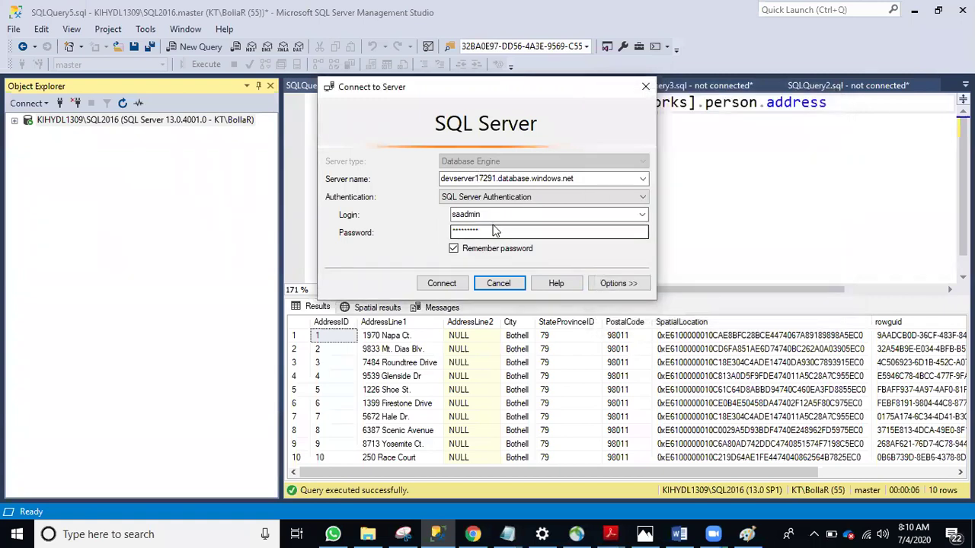
pyautogui.click(474, 534)
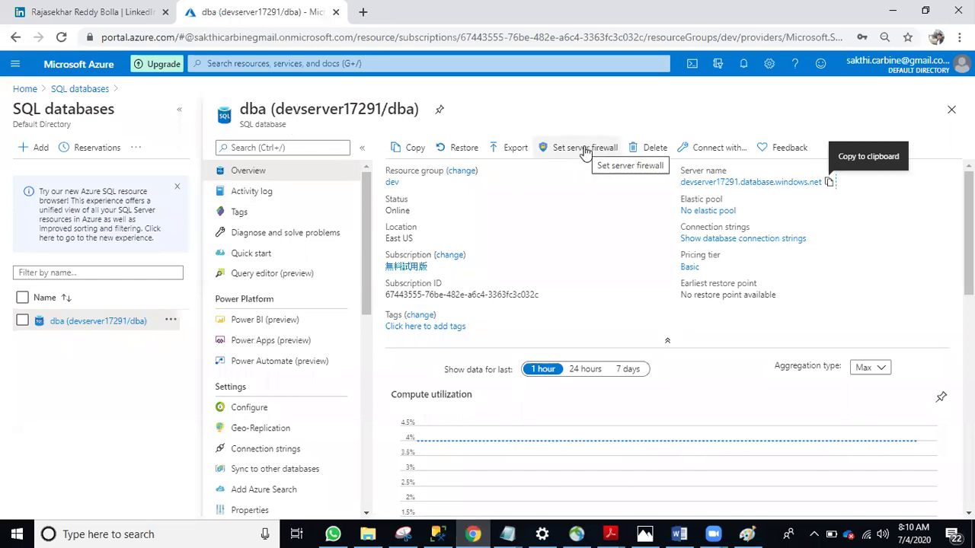
# In devserver17291's firewall settings, add a rule for client IP 27.59.182.141
pyautogui.click(584, 150)
pyautogui.scroll(-2, 202, 341)
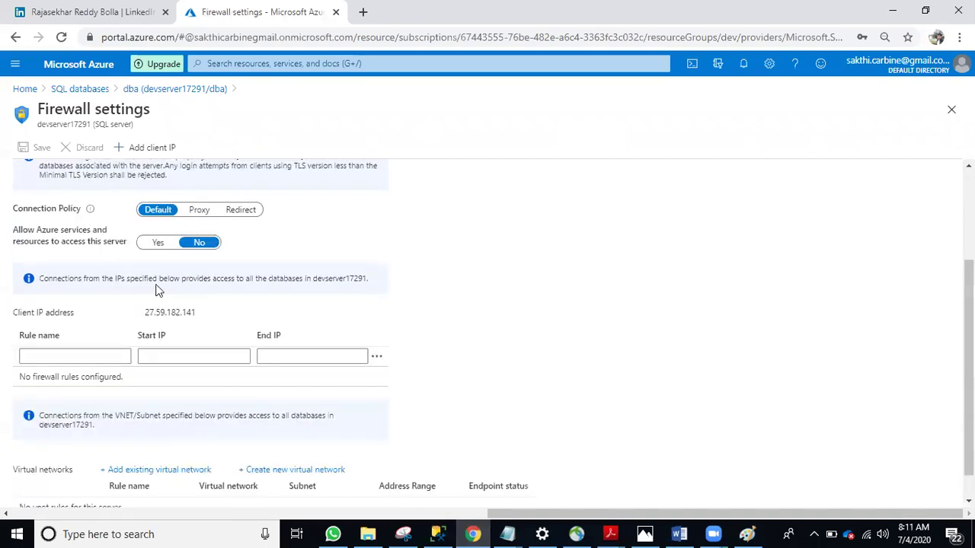
pyautogui.moveTo(200, 316); pyautogui.dragTo(142, 313)
pyautogui.click(151, 149)
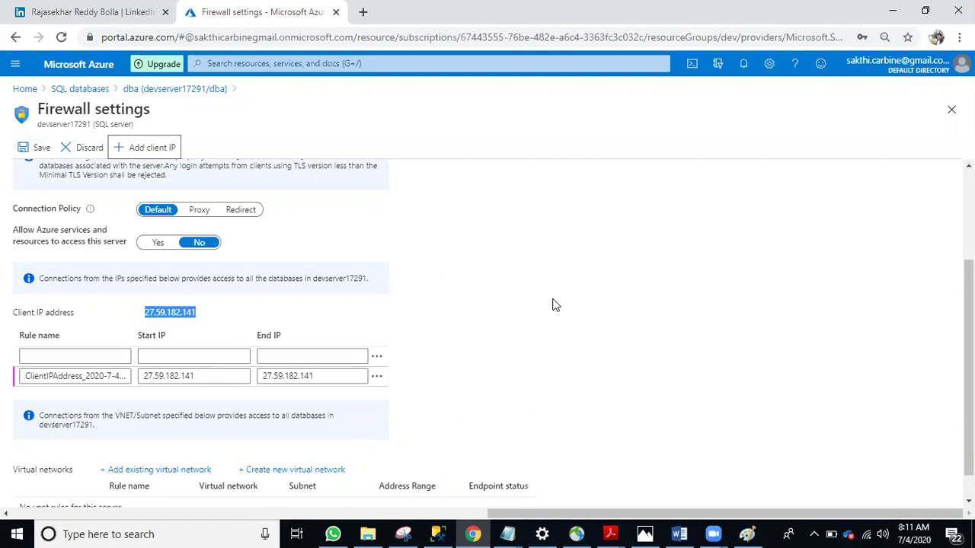
# Save the client IP firewall rule and go back to the SQL databases list
pyautogui.click(221, 354)
pyautogui.click(352, 352)
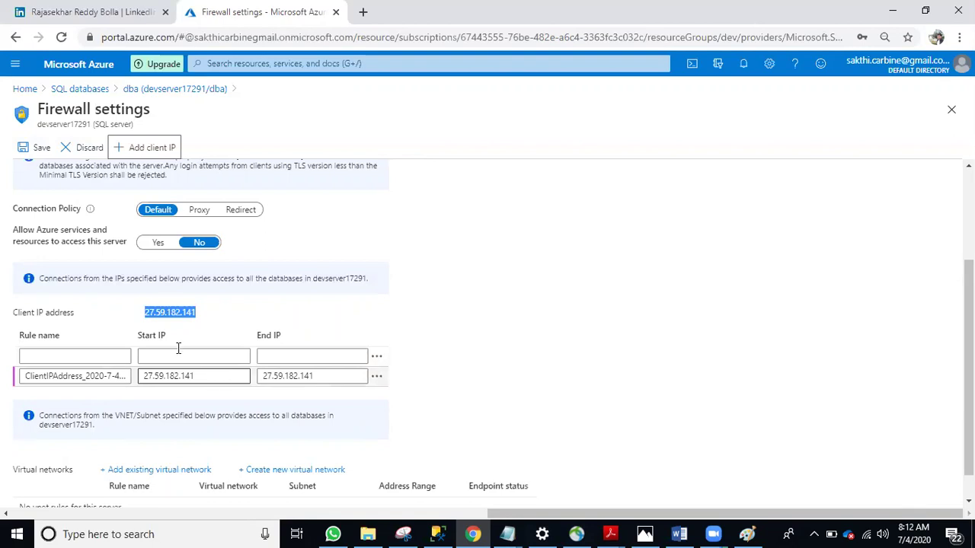
pyautogui.click(35, 147)
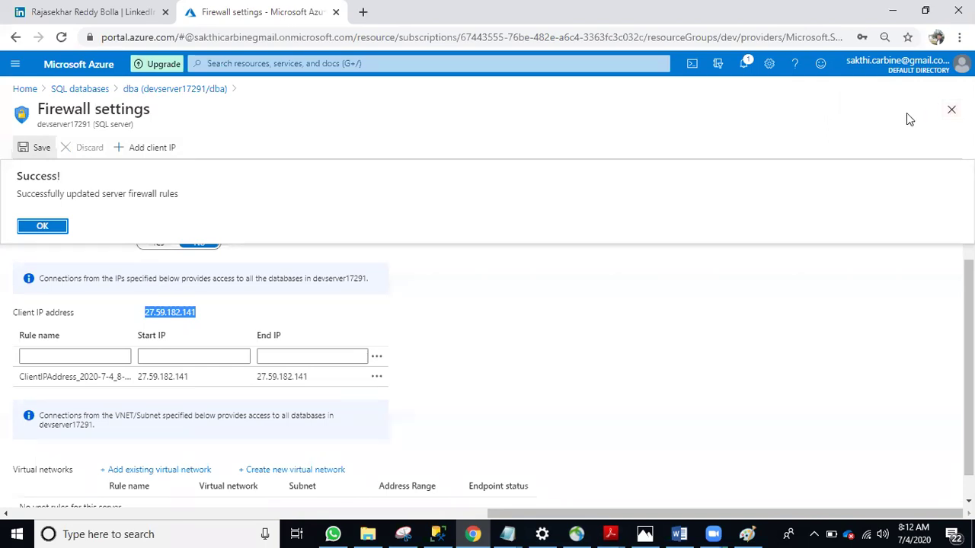
pyautogui.click(70, 90)
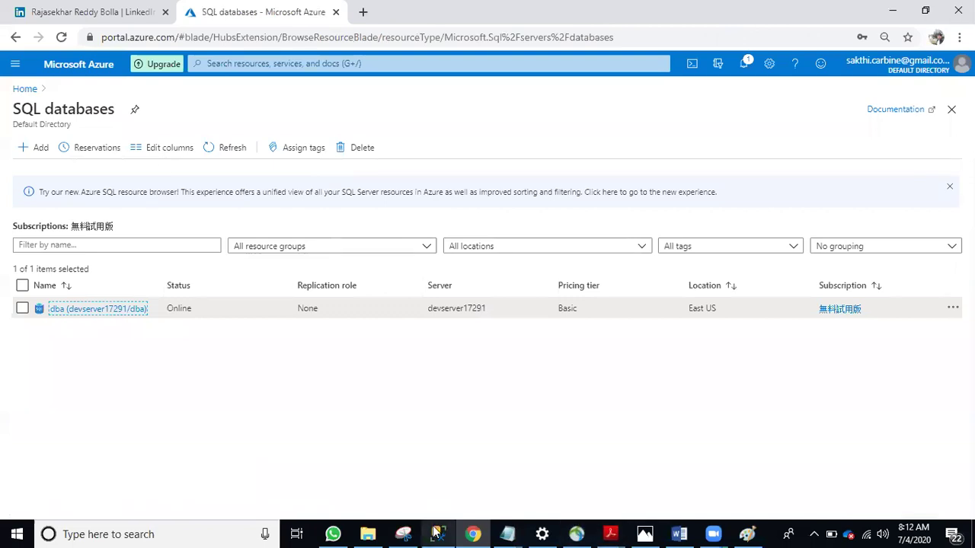
# Retry the Management Studio connection to devserver17291 now that the client IP is allowed
pyautogui.click(436, 530)
pyautogui.click(445, 283)
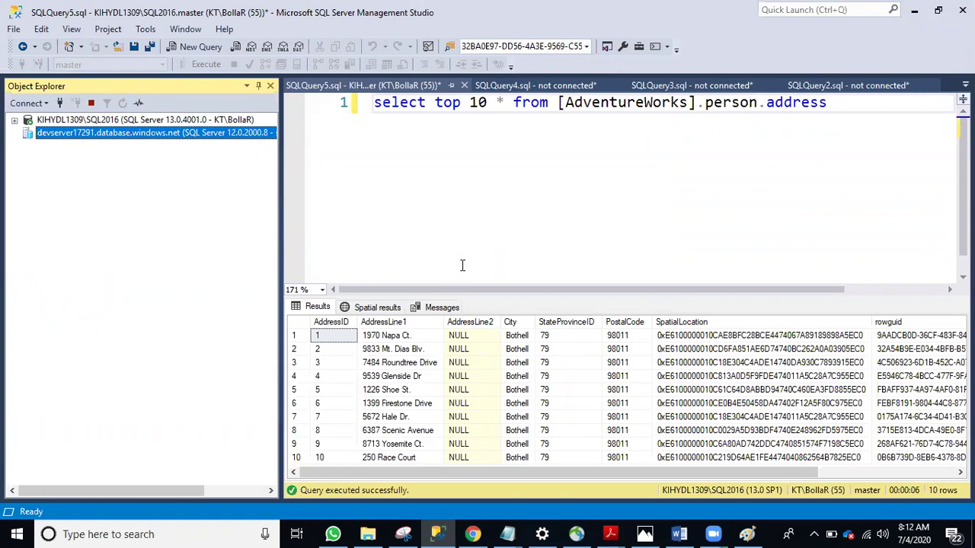
pyautogui.click(183, 34)
pyautogui.click(562, 178)
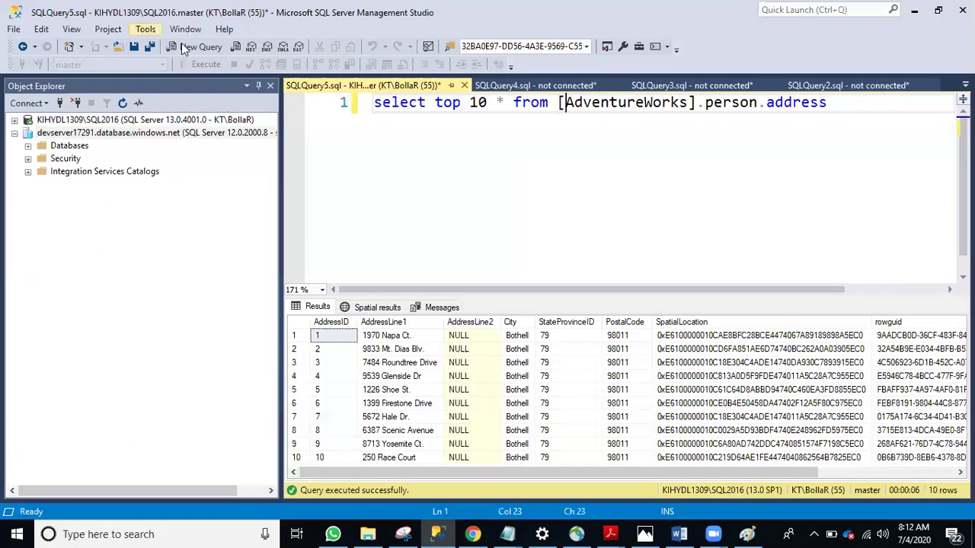
pyautogui.click(191, 48)
pyautogui.click(478, 533)
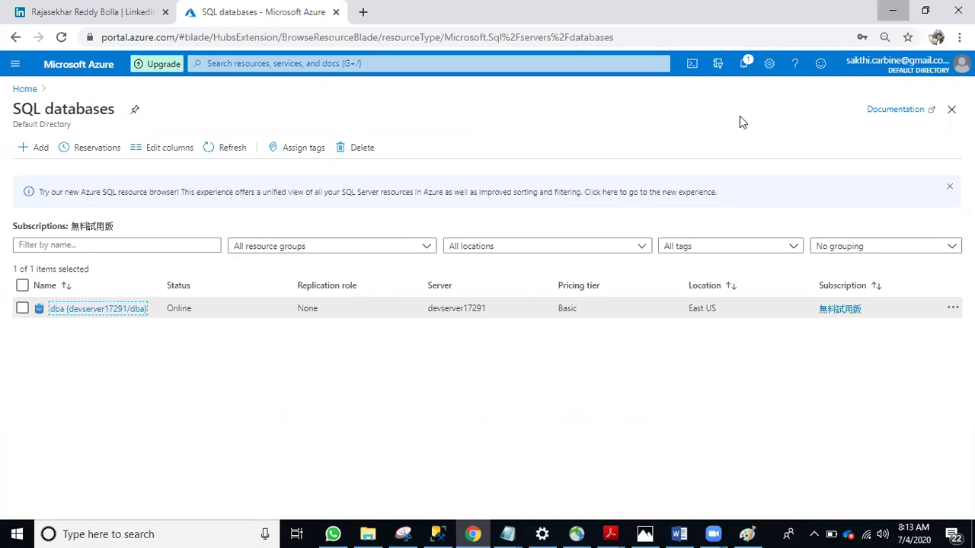
pyautogui.hotkey('alt', 'Tab')
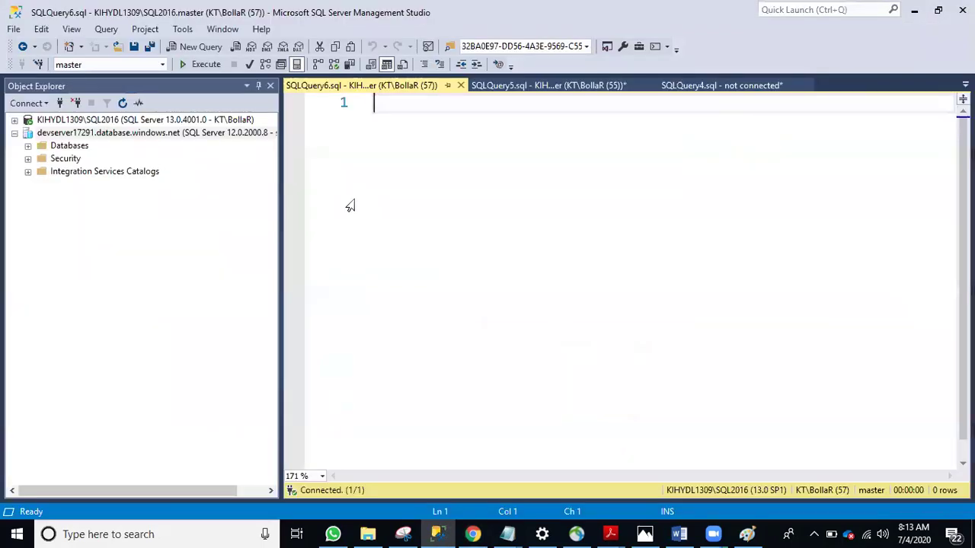
# Expand the Azure server's databases, select dba, and open a new query window for it
pyautogui.click(28, 146)
pyautogui.click(316, 197)
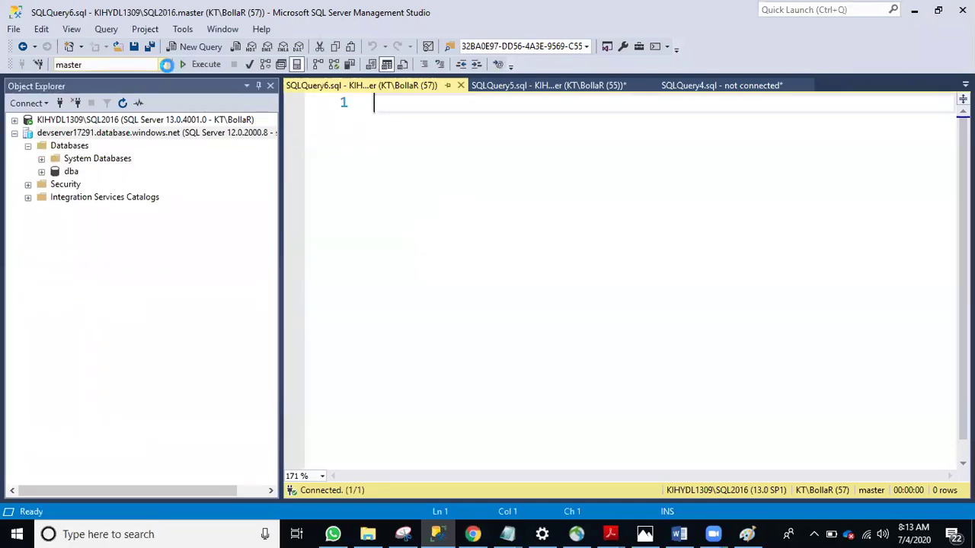
pyautogui.click(162, 65)
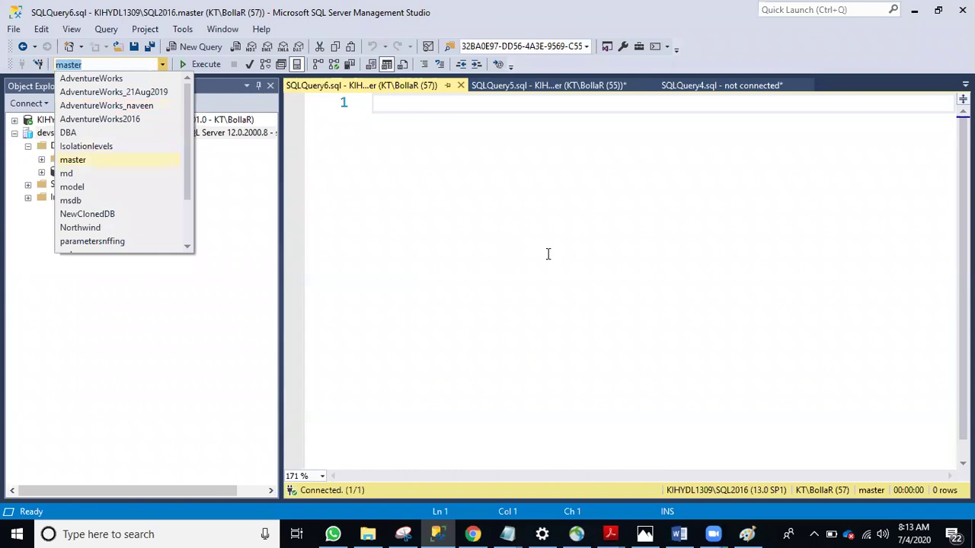
pyautogui.click(504, 195)
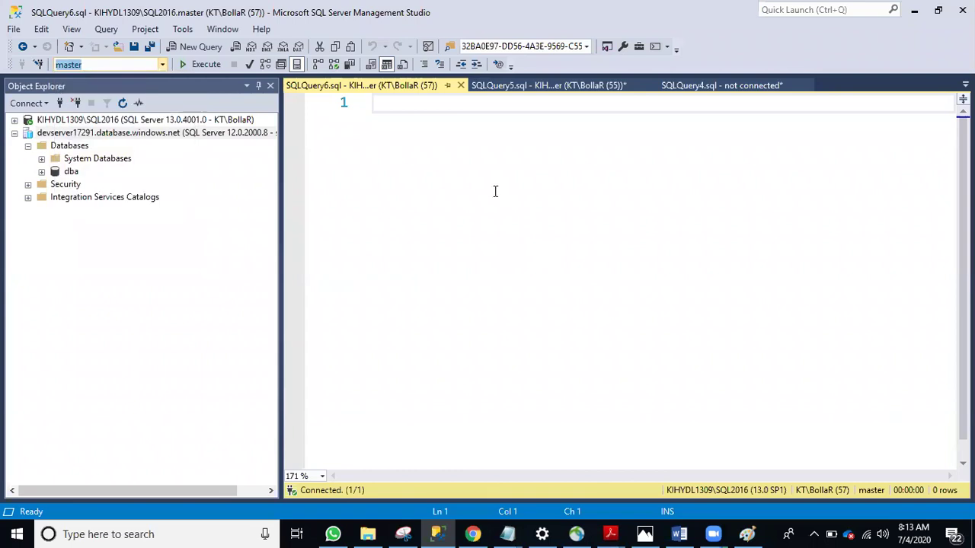
pyautogui.click(71, 171)
pyautogui.click(186, 48)
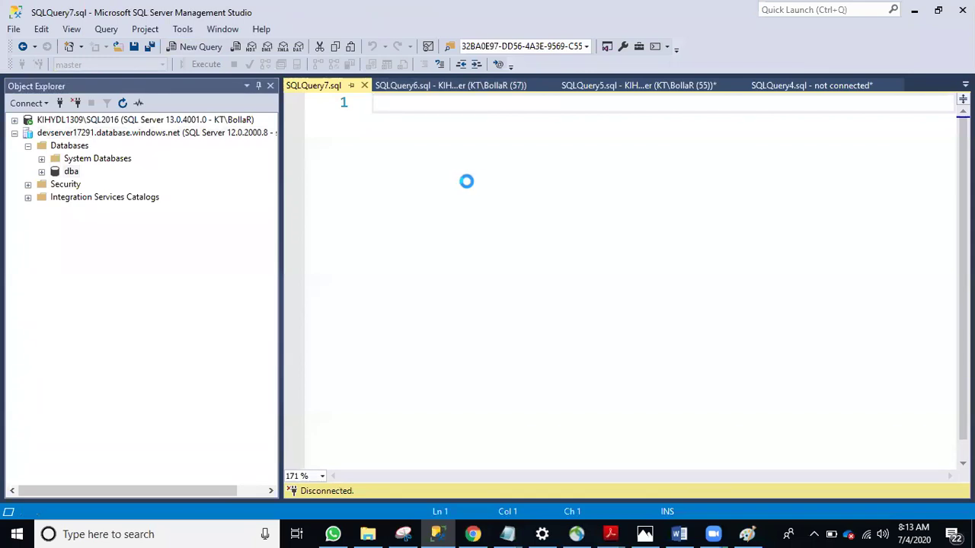
# Create the employee table with one int column a in dba
pyautogui.write('create')
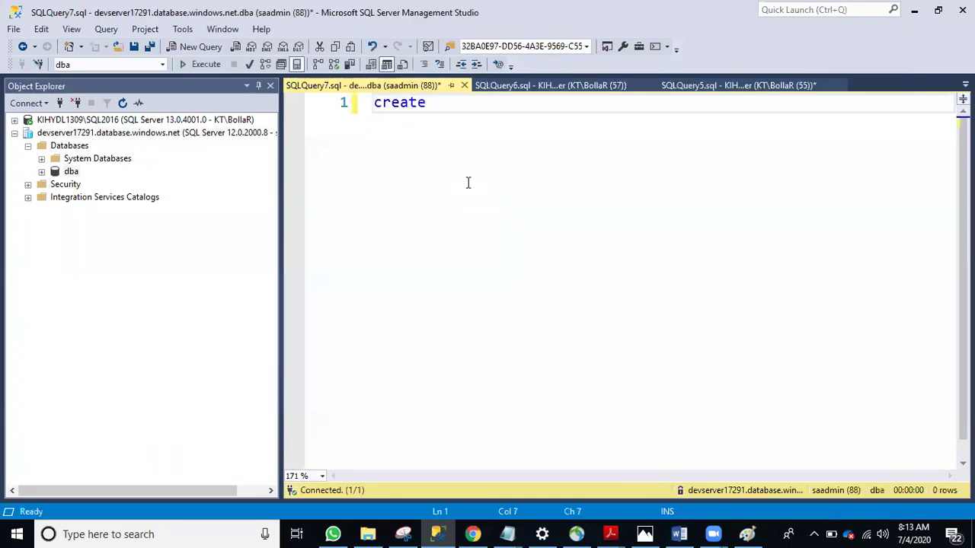
pyautogui.write(' table e')
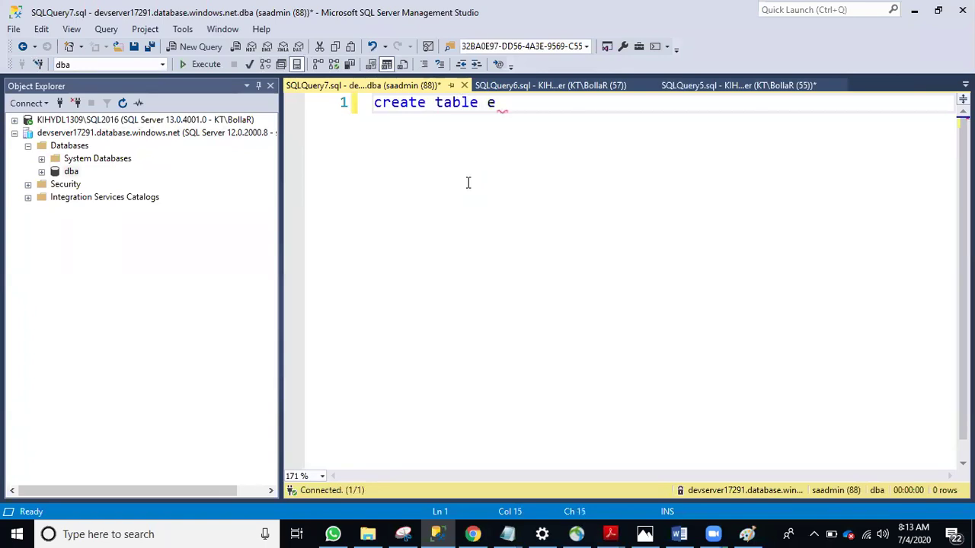
pyautogui.write('mploye')
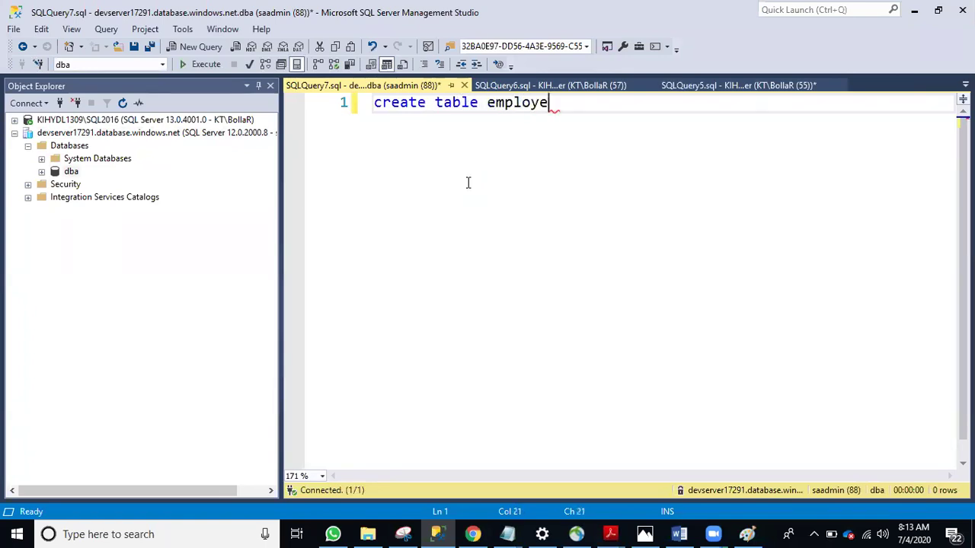
pyautogui.write('e(a int')
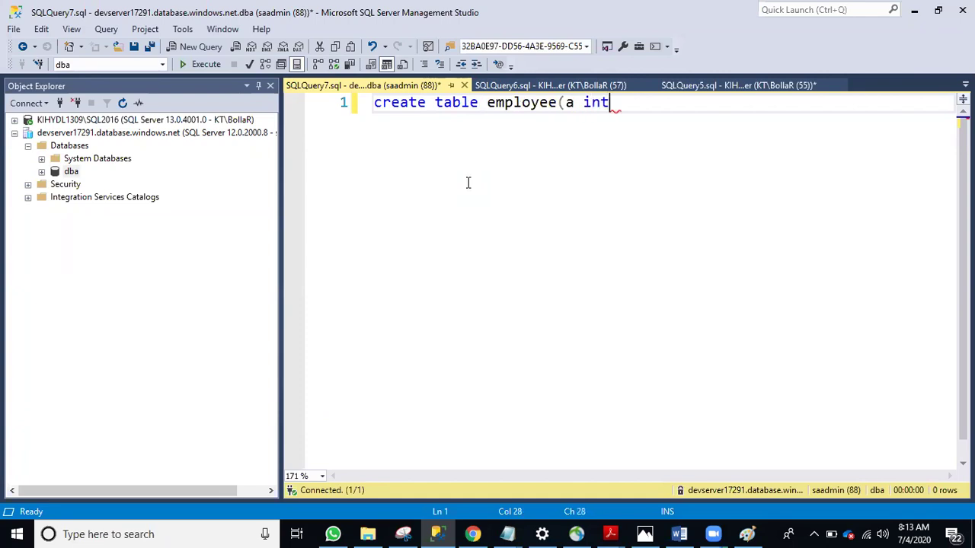
pyautogui.write(')')
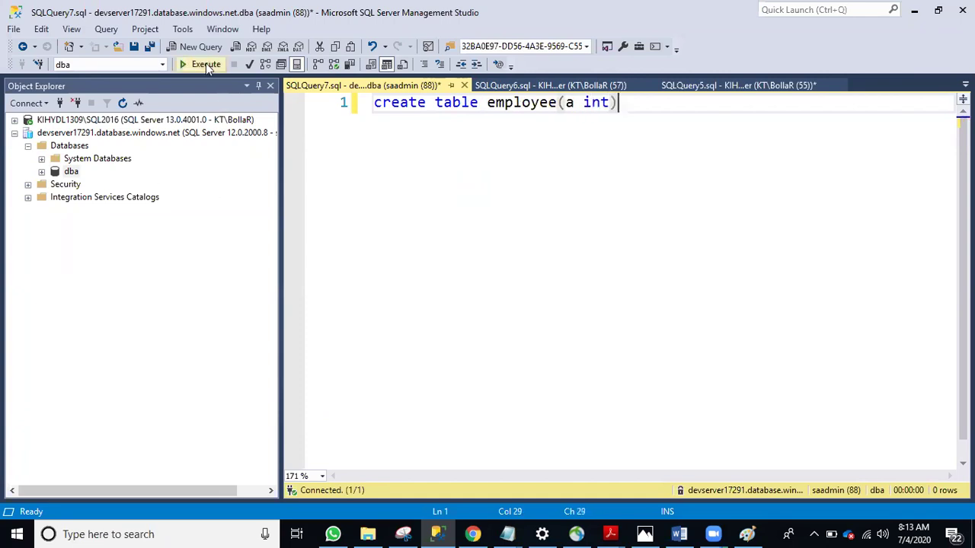
pyautogui.click(203, 65)
pyautogui.click(547, 164)
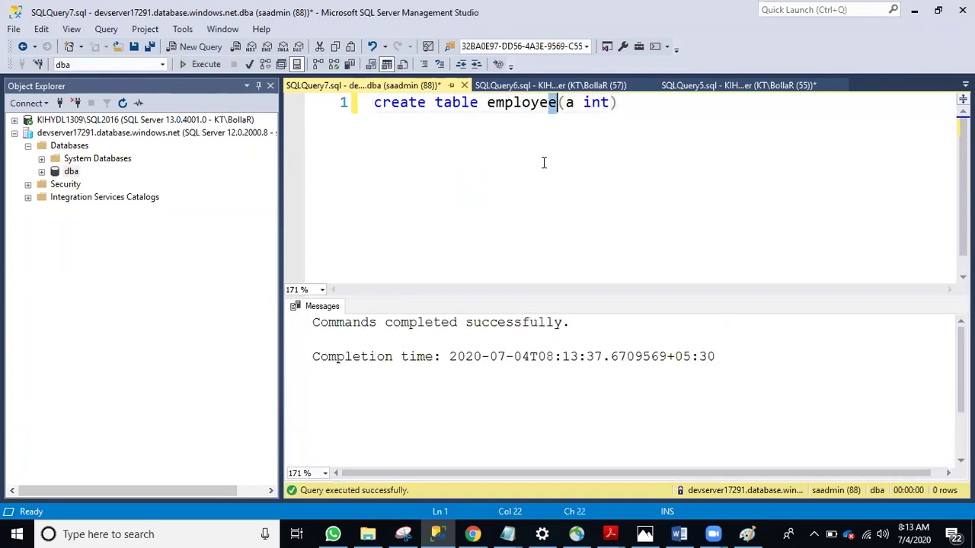
pyautogui.press('Left')
pyautogui.press('Left')
pyautogui.press('Left')
pyautogui.press('Left')
pyautogui.press('Left')
pyautogui.press('Left')
pyautogui.press('Left')
pyautogui.press('Left')
pyautogui.press('Left')
pyautogui.press('Left')
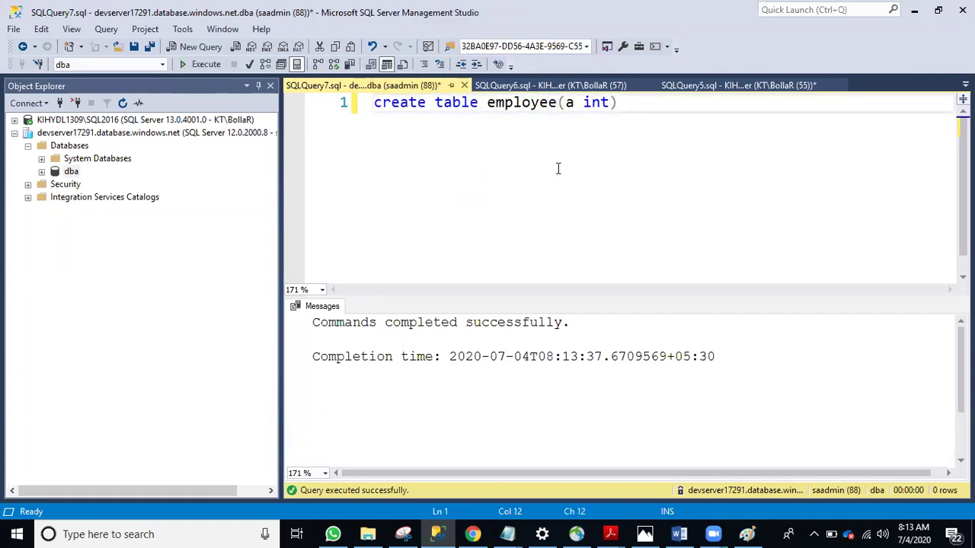
pyautogui.click(613, 111)
pyautogui.press('Return')
pyautogui.press('Return')
# Insert the values 1 and 2 into employee using SELECT 1 UNION SELECT 2
pyautogui.write('ins')
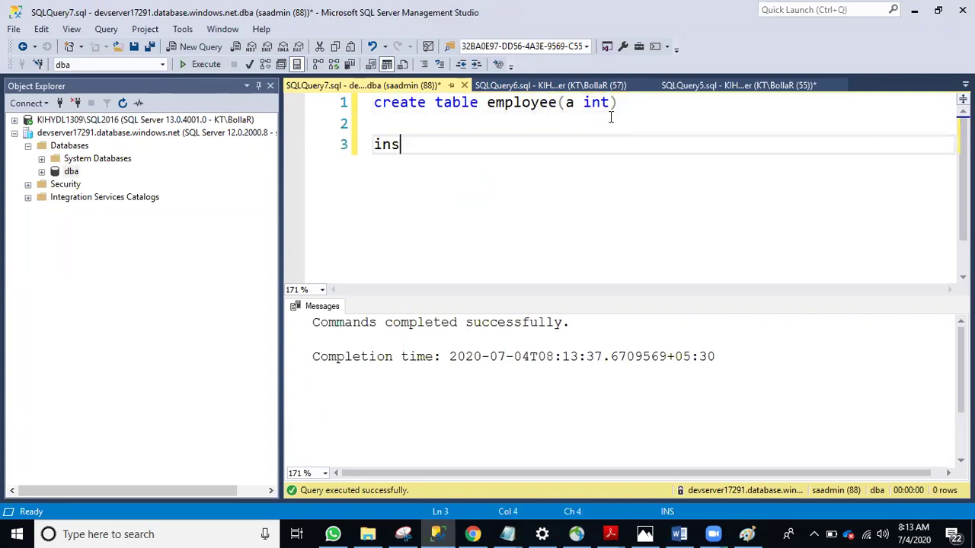
pyautogui.write('ert into')
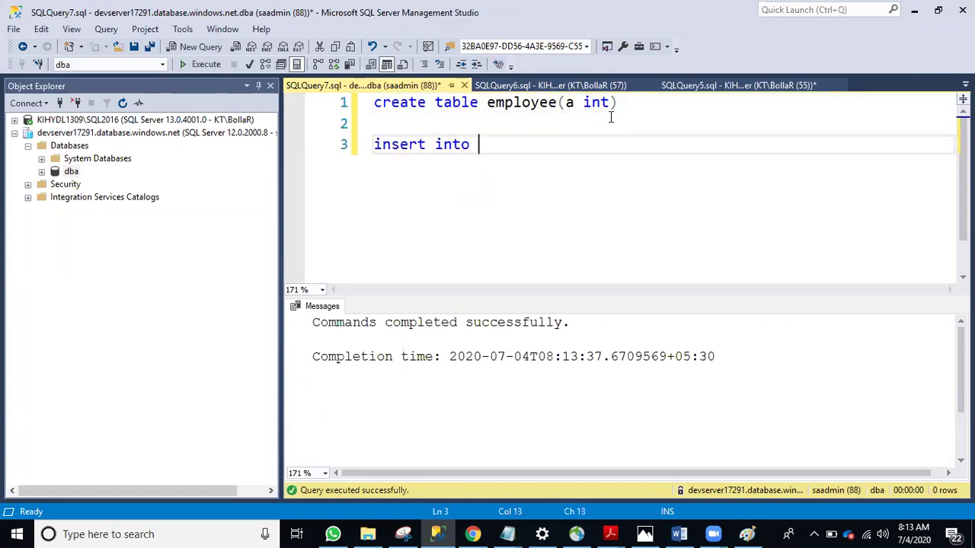
pyautogui.doubleClick(524, 108)
pyautogui.hotkey('ctrl', 'c')
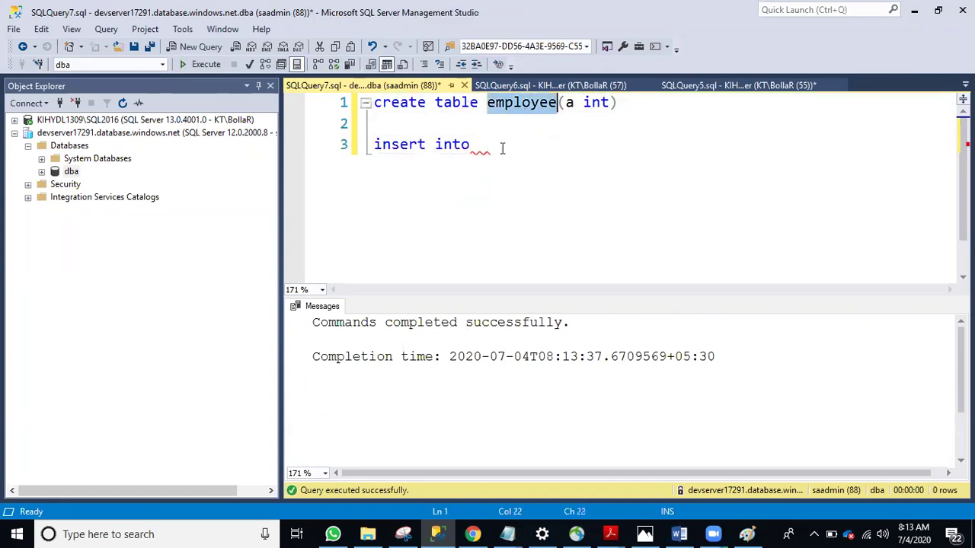
pyautogui.click(504, 147)
pyautogui.hotkey('ctrl', 'v')
pyautogui.press('Return')
pyautogui.write('select 1')
pyautogui.press('Return')
pyautogui.write('union')
pyautogui.press('Return')
pyautogui.write('select 2')
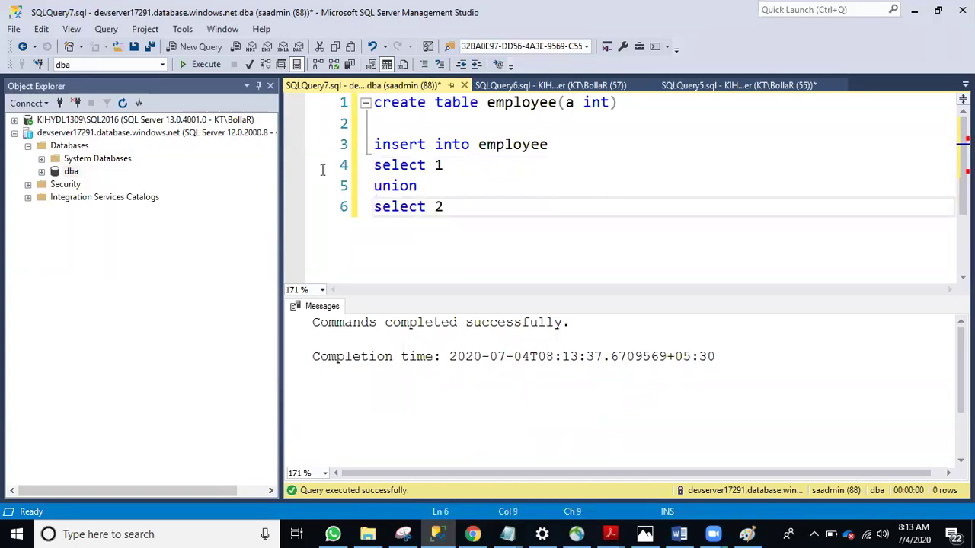
pyautogui.moveTo(444, 206); pyautogui.dragTo(374, 141)
pyautogui.click(201, 64)
pyautogui.click(615, 240)
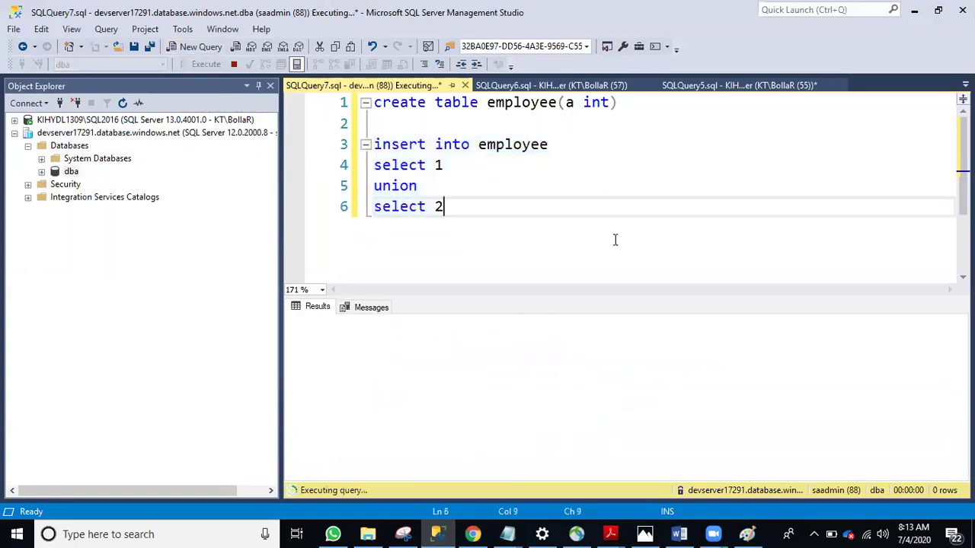
# Run SELECT * FROM employee to list the table's two rows
pyautogui.doubleClick(515, 144)
pyautogui.click(511, 201)
pyautogui.press('Return')
pyautogui.press('Return')
pyautogui.write('select * from employee')
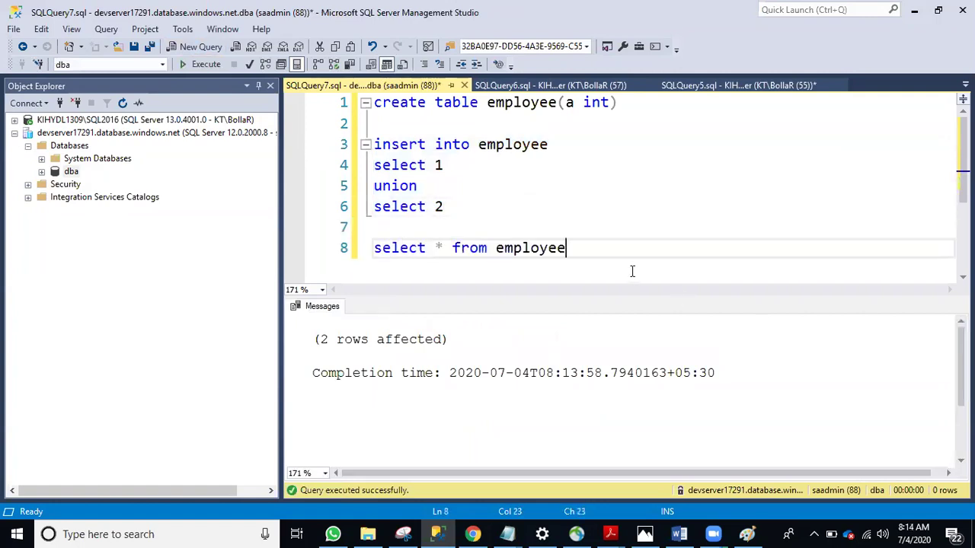
pyautogui.click(321, 257)
pyautogui.click(201, 64)
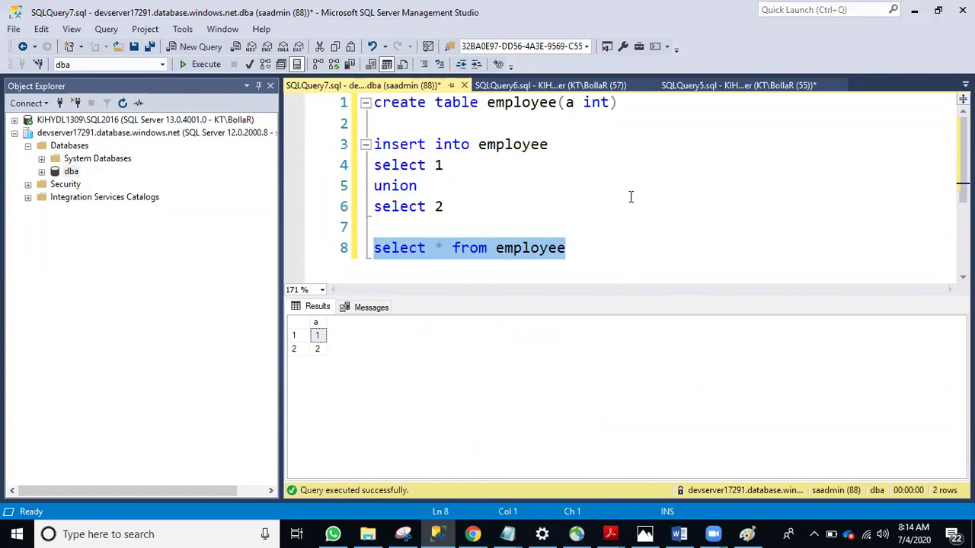
pyautogui.click(577, 248)
pyautogui.moveTo(577, 247); pyautogui.dragTo(358, 261)
pyautogui.hotkey('ctrl', 'c')
pyautogui.click(199, 48)
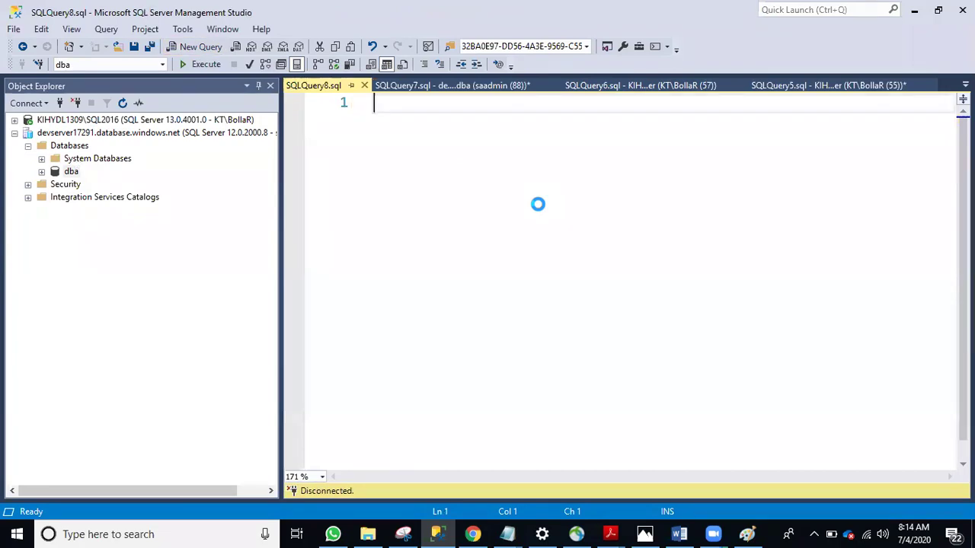
# From master, run SELECT * FROM dba.dbo.employee, which fails with Msg 40515
pyautogui.hotkey('ctrl', 'v')
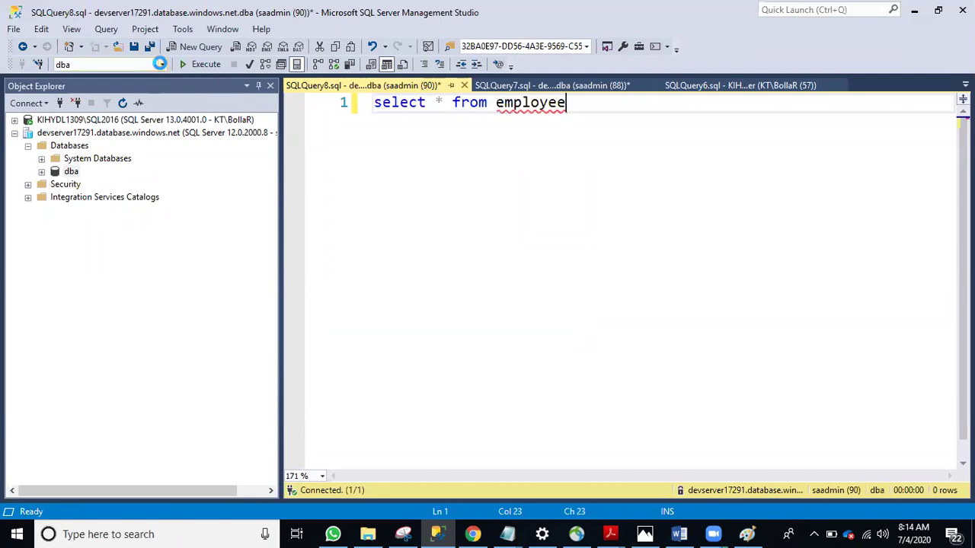
pyautogui.click(163, 65)
pyautogui.click(127, 79)
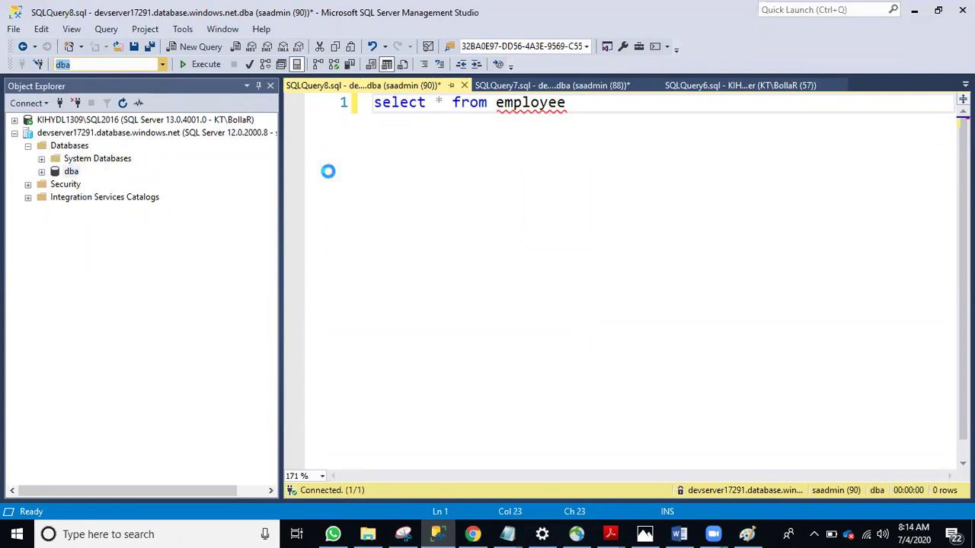
pyautogui.click(495, 127)
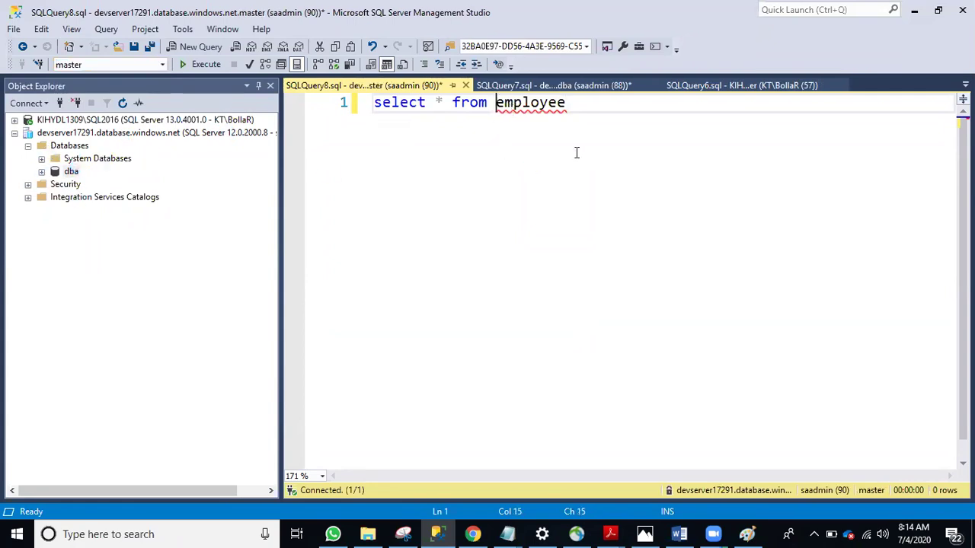
pyautogui.write('dba.dbo.')
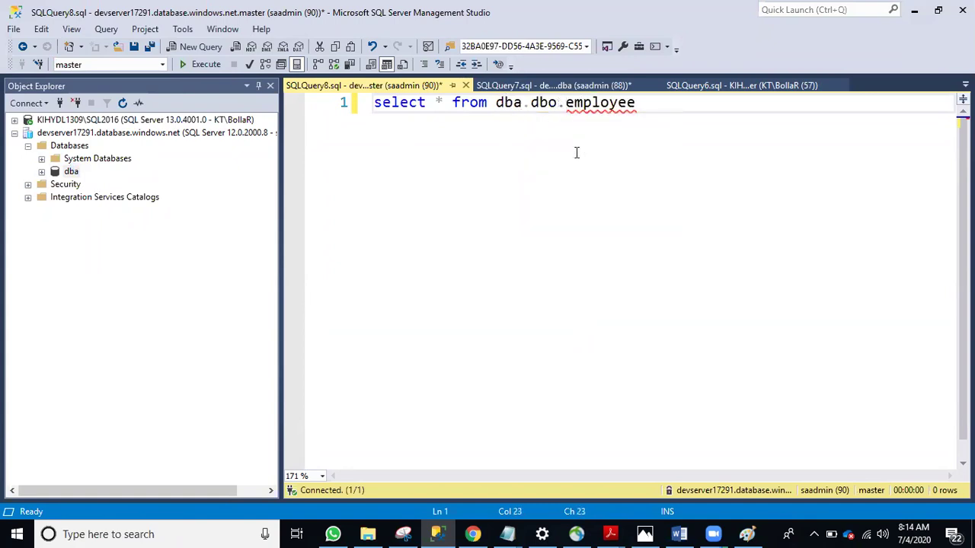
pyautogui.click(668, 115)
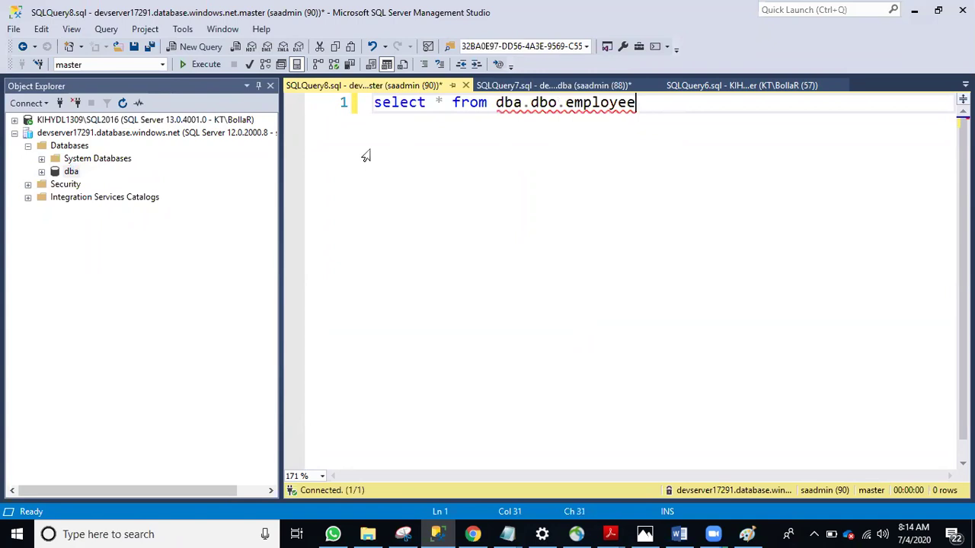
pyautogui.click(217, 65)
pyautogui.click(385, 164)
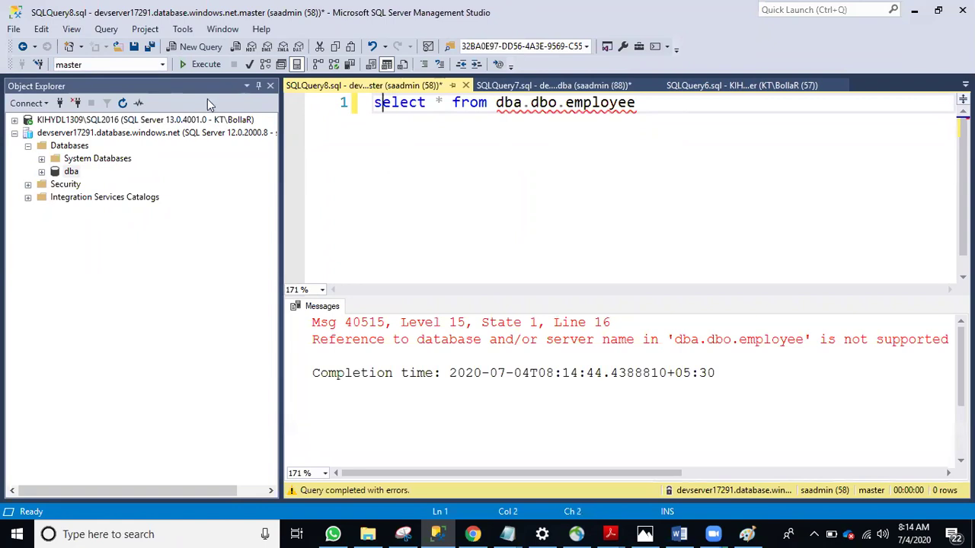
pyautogui.click(258, 86)
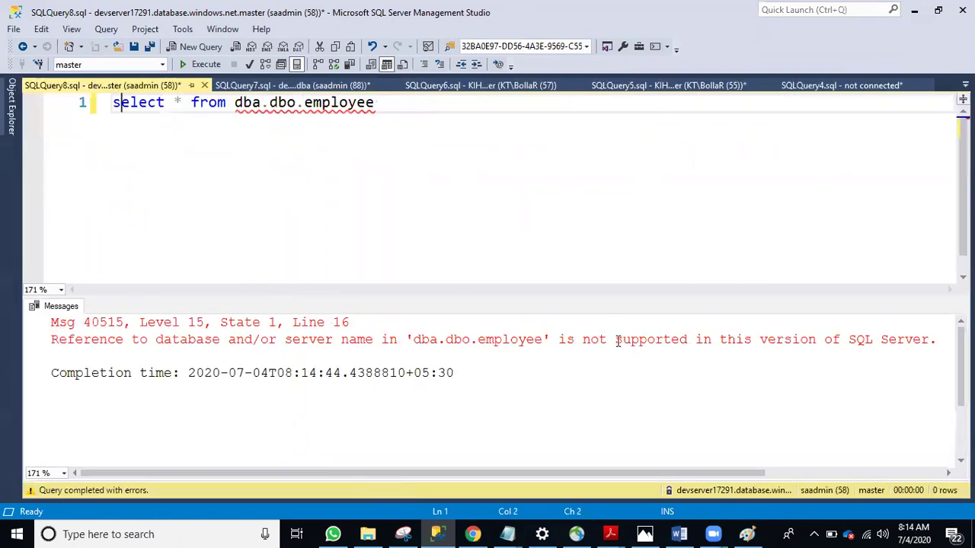
pyautogui.click(644, 534)
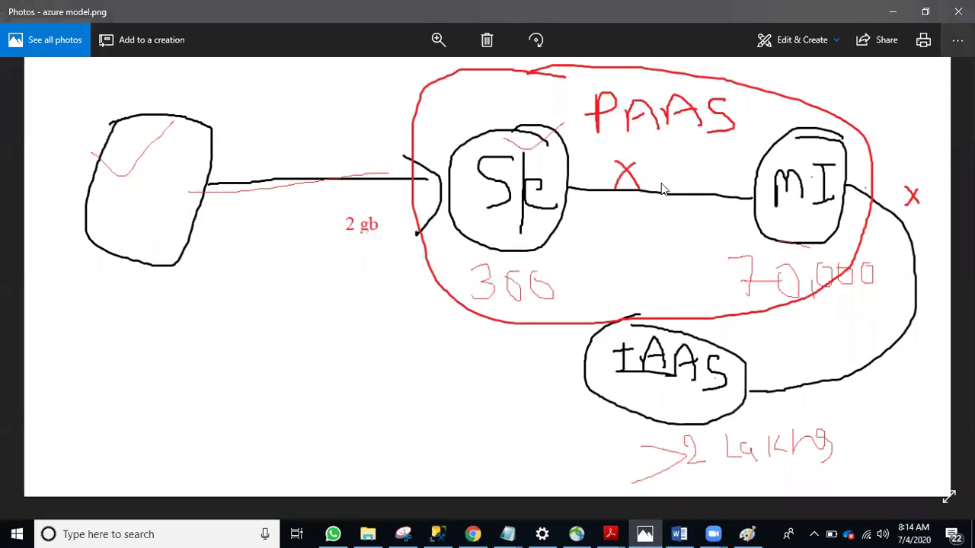
# Minimize the azure model.png drawing to bring back the Msg 40515 error for dba.dbo.employee
pyautogui.click(893, 11)
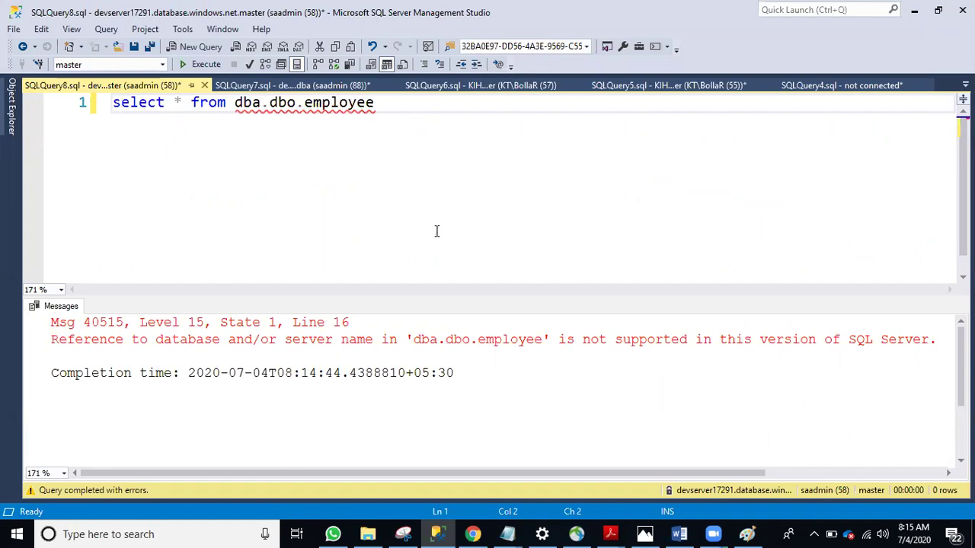
pyautogui.click(582, 339)
pyautogui.press('Return')
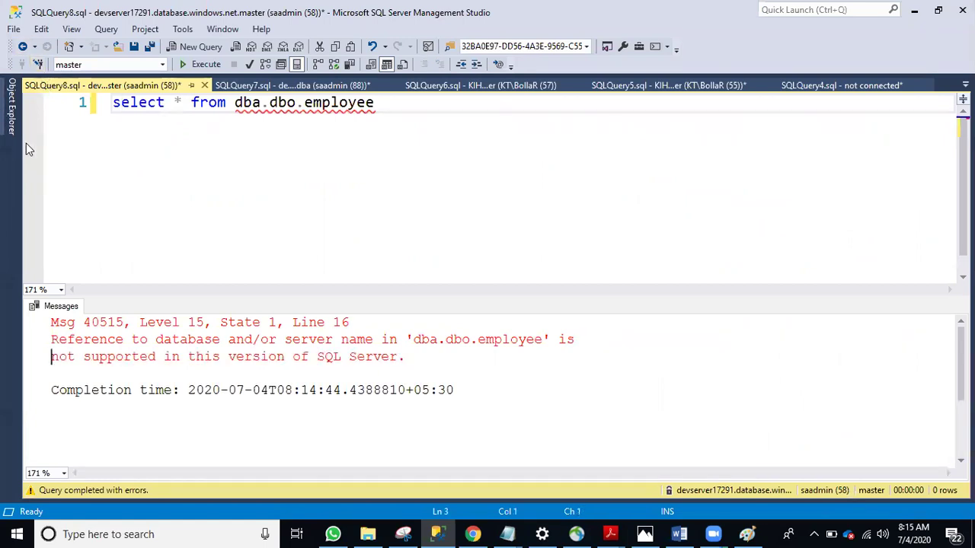
pyautogui.click(11, 126)
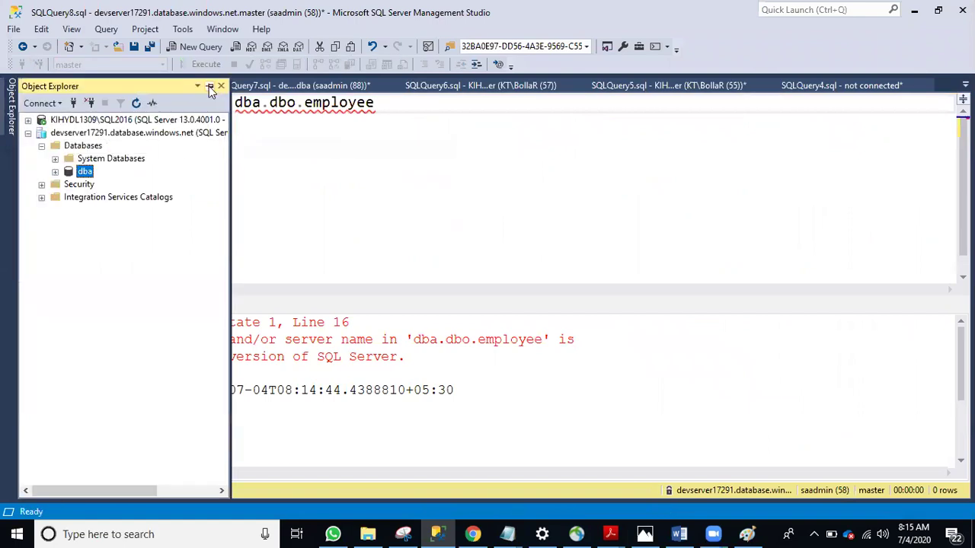
pyautogui.click(221, 85)
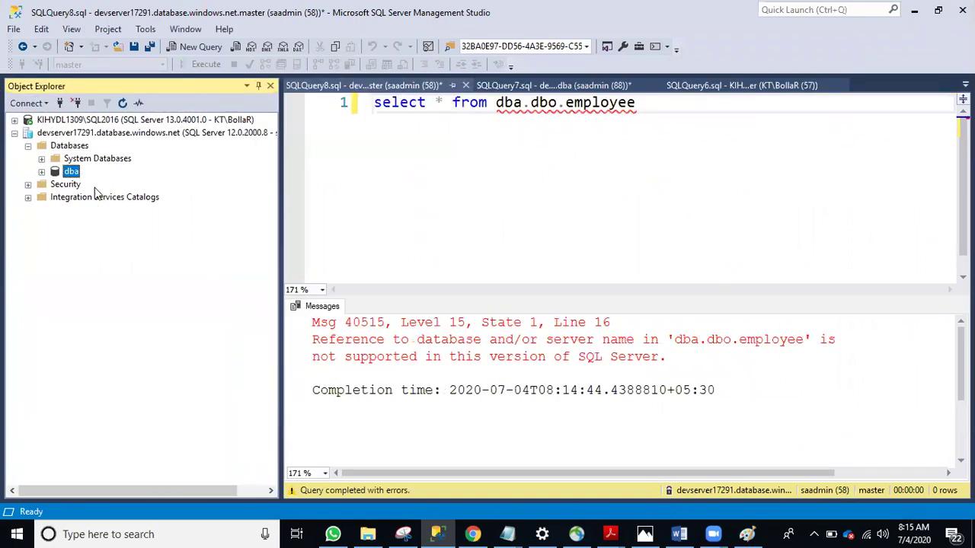
pyautogui.click(42, 158)
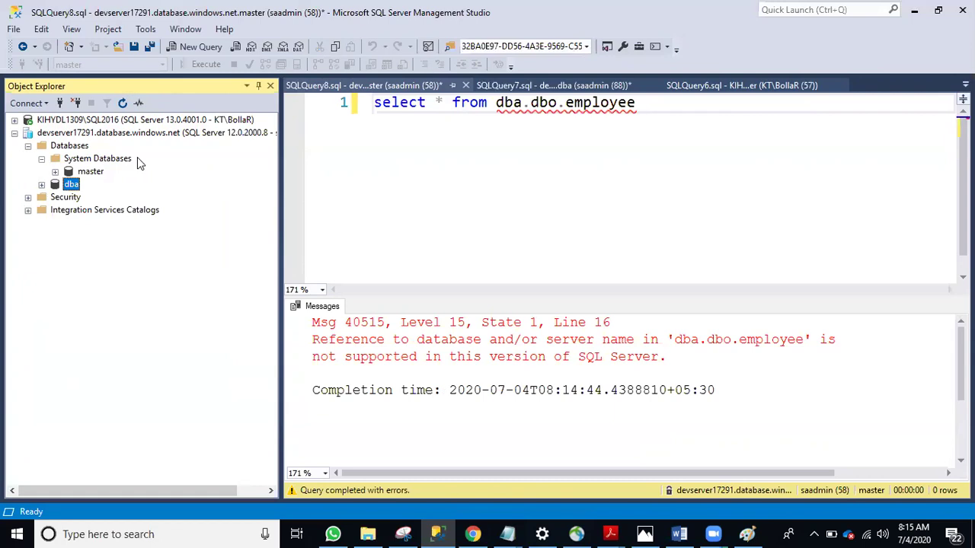
pyautogui.click(383, 149)
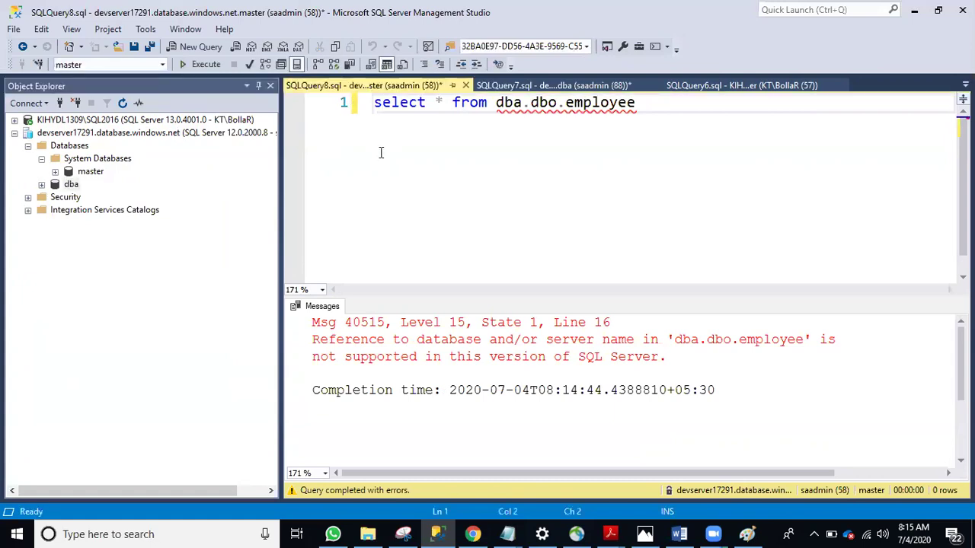
pyautogui.click(258, 85)
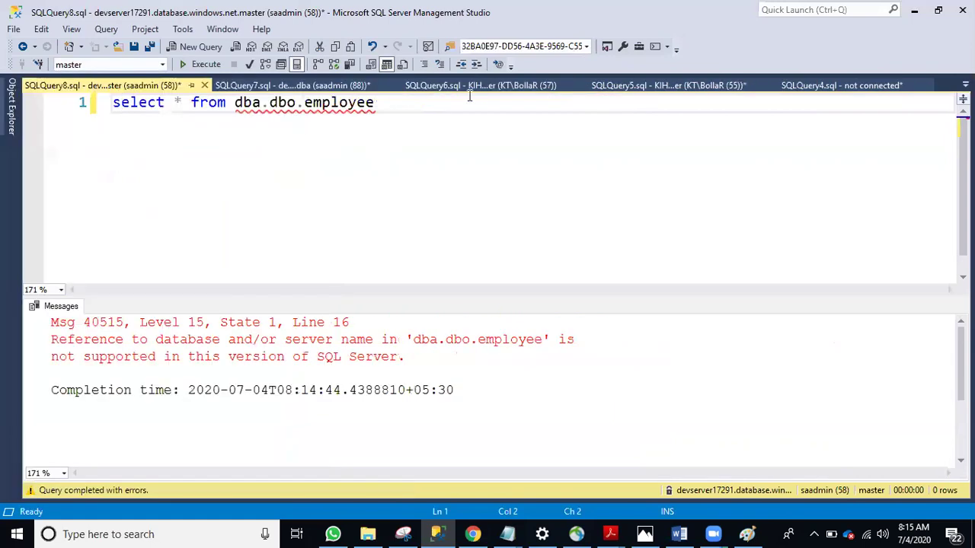
pyautogui.click(481, 87)
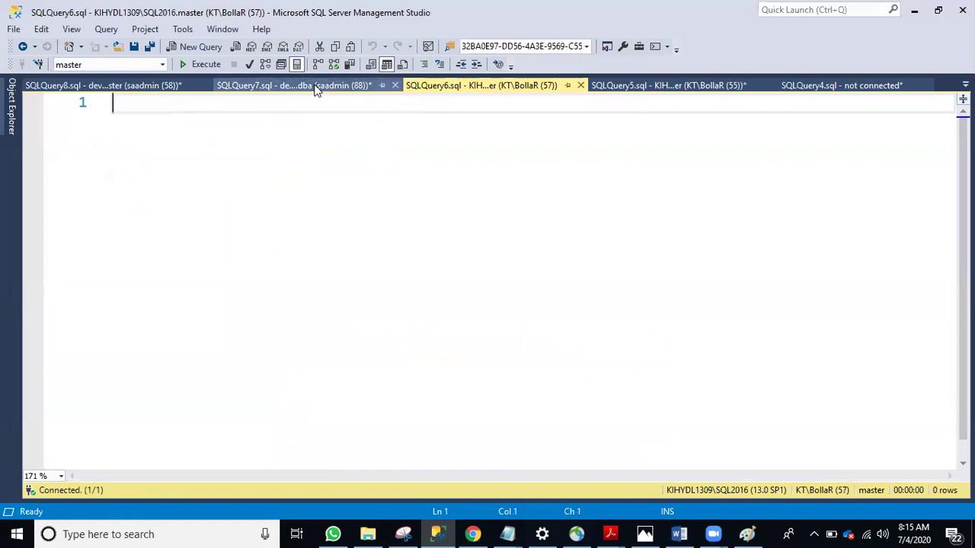
# Select and execute the select top 10 from [AdventureWorks].person.address line in SQLQuery5, returning 10 rows
pyautogui.click(315, 87)
pyautogui.click(704, 92)
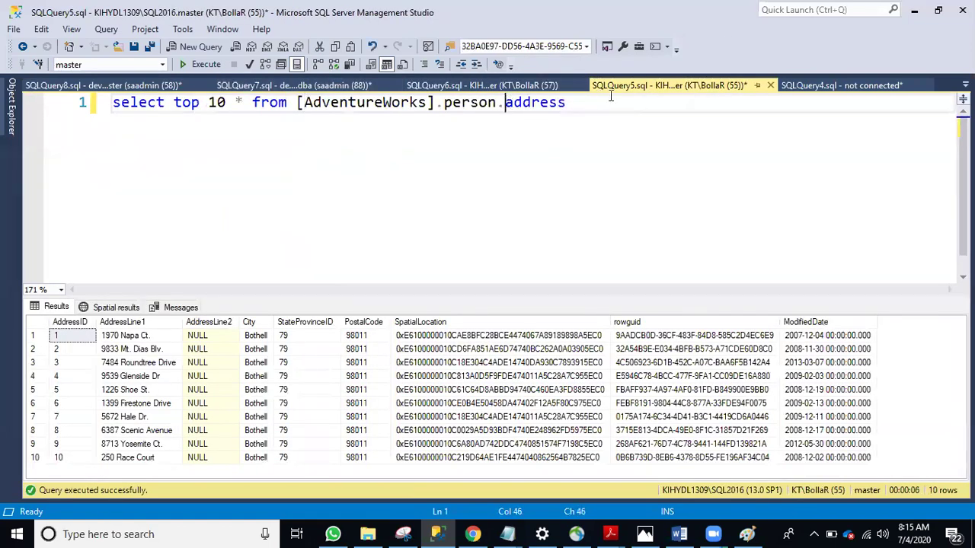
pyautogui.doubleClick(508, 102)
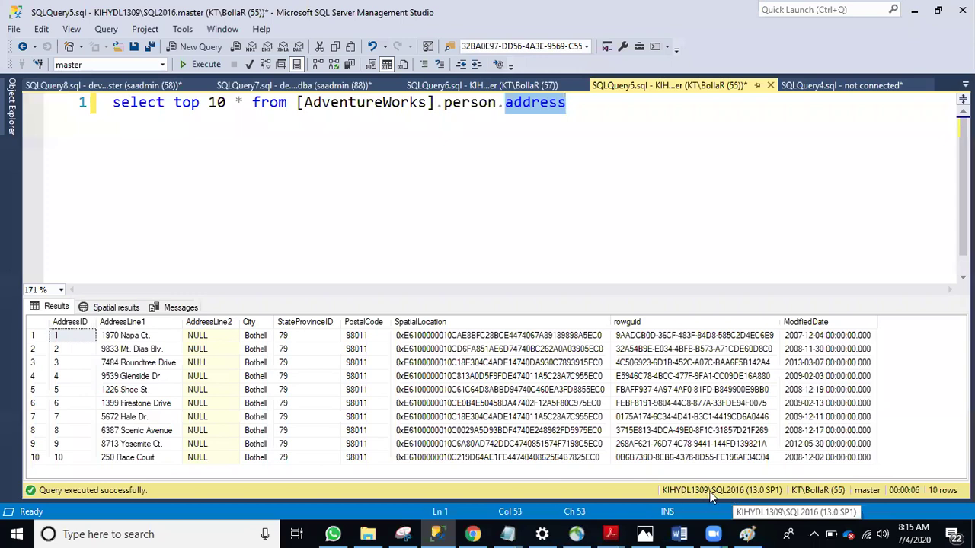
pyautogui.click(548, 104)
pyautogui.moveTo(506, 104); pyautogui.dragTo(573, 105)
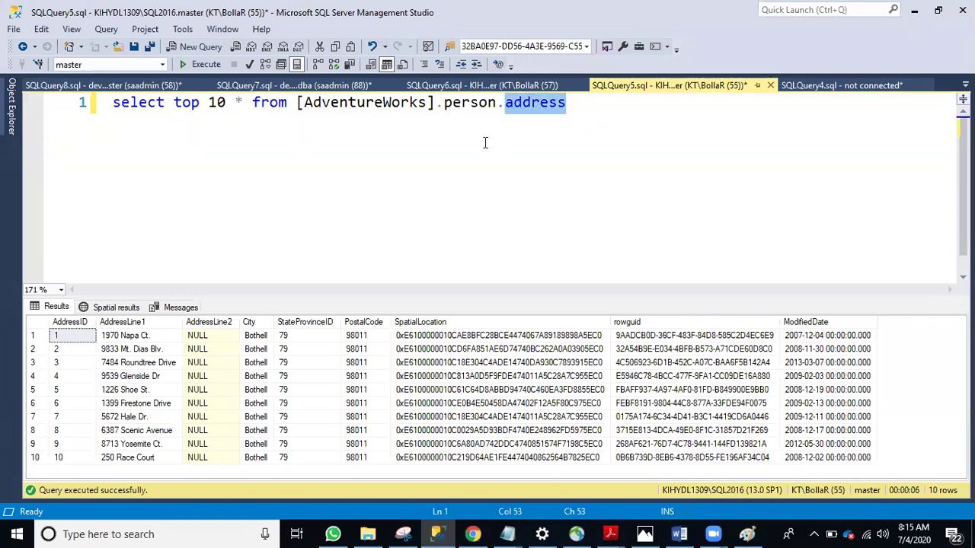
pyautogui.moveTo(306, 104); pyautogui.dragTo(426, 102)
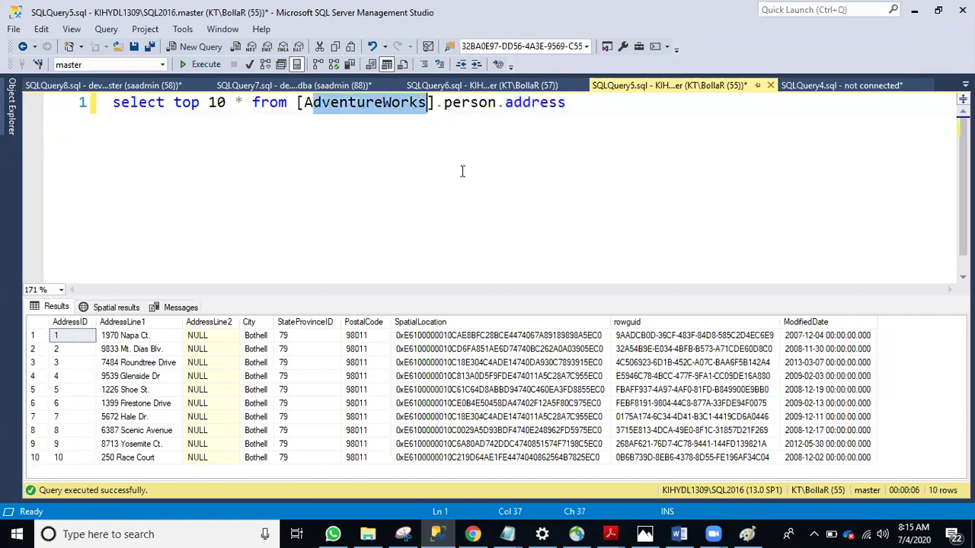
pyautogui.click(480, 103)
pyautogui.moveTo(567, 103); pyautogui.dragTo(32, 99)
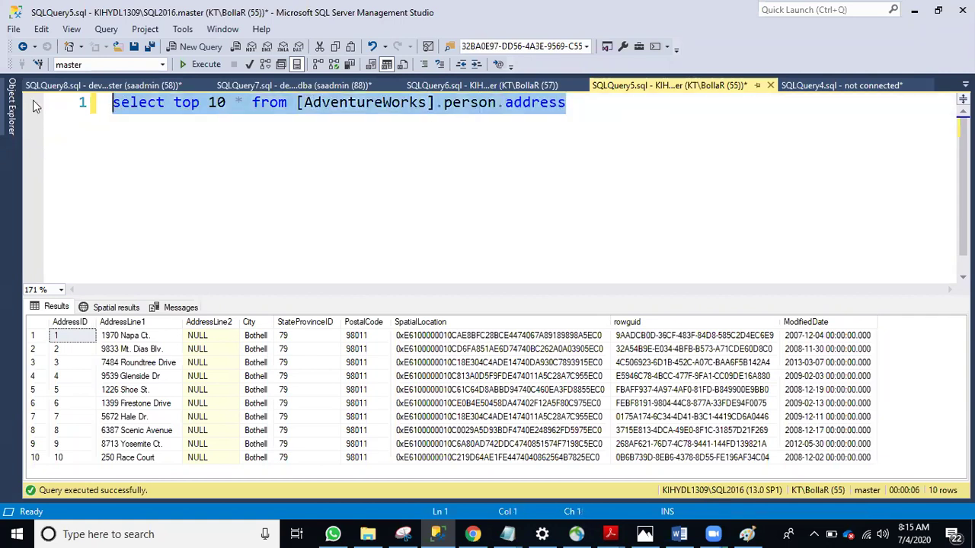
pyautogui.click(200, 64)
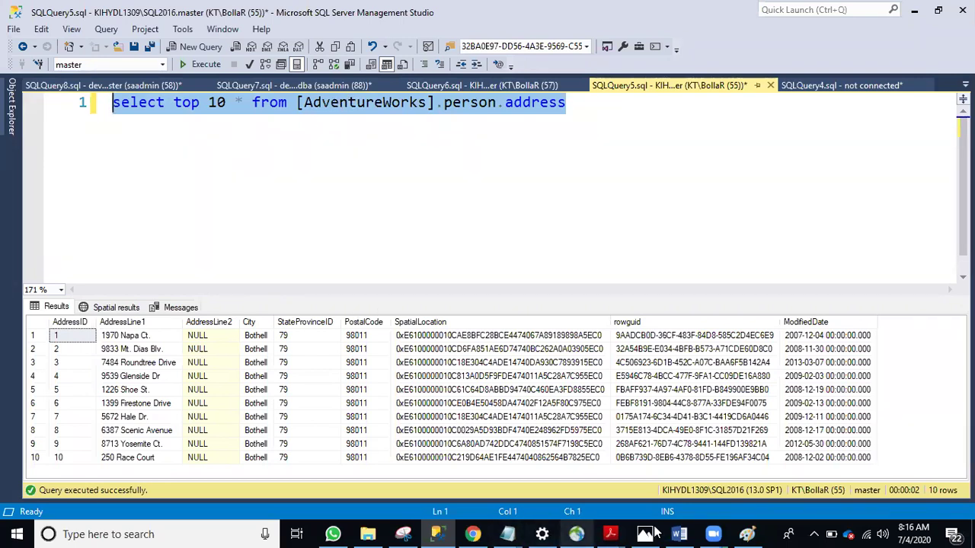
pyautogui.click(173, 533)
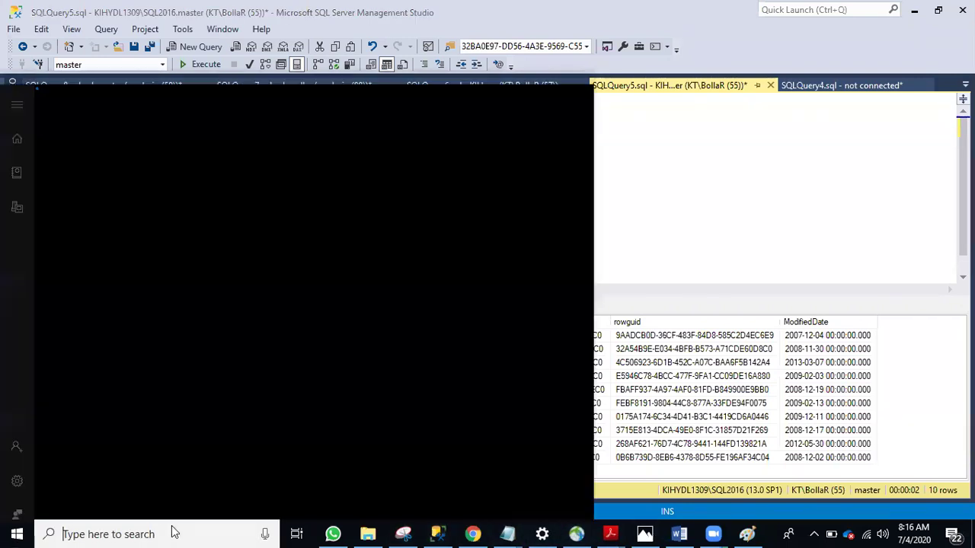
# Open Paint via 'ms' search and draw a vertical line branching to three small circles
pyautogui.write('ms')
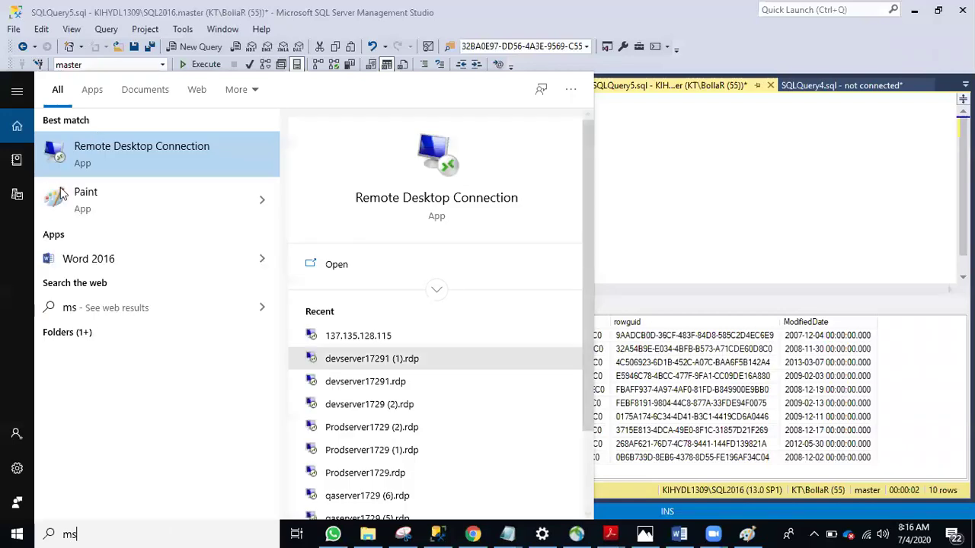
pyautogui.click(64, 196)
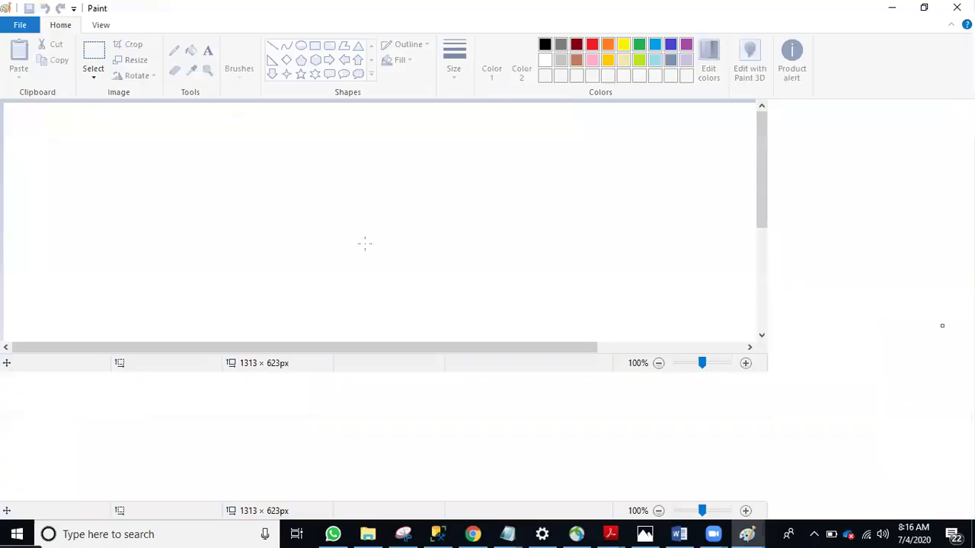
pyautogui.moveTo(223, 151); pyautogui.dragTo(234, 485)
pyautogui.moveTo(198, 161); pyautogui.dragTo(301, 137)
pyautogui.moveTo(226, 283); pyautogui.dragTo(293, 271)
pyautogui.moveTo(351, 239)
pyautogui.mouseDown()
pyautogui.moveTo(318, 313)
pyautogui.moveTo(344, 260)
pyautogui.mouseUp()
pyautogui.moveTo(272, 403); pyautogui.dragTo(375, 410)
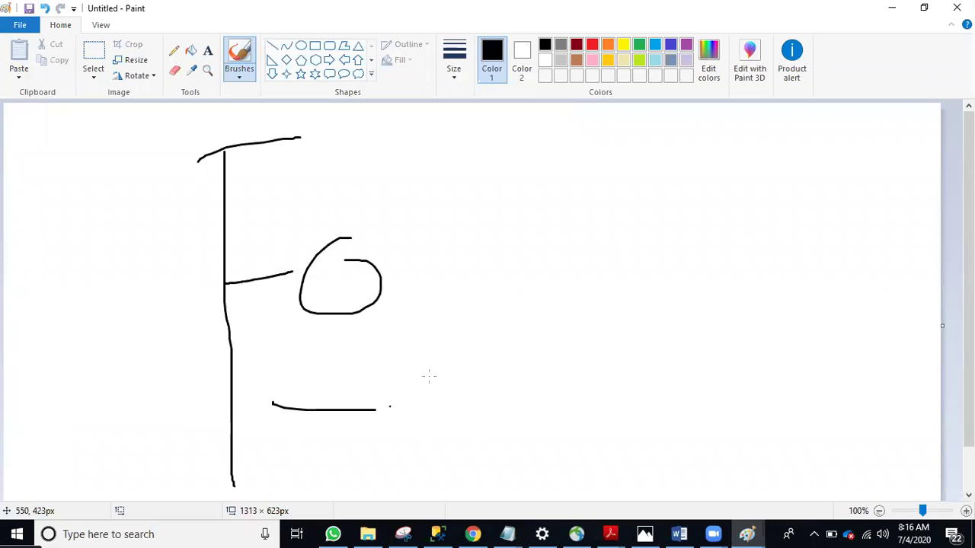
pyautogui.moveTo(416, 375); pyautogui.dragTo(387, 389)
pyautogui.moveTo(227, 210)
pyautogui.mouseDown()
pyautogui.moveTo(330, 196)
pyautogui.moveTo(383, 208)
pyautogui.moveTo(343, 160)
pyautogui.mouseUp()
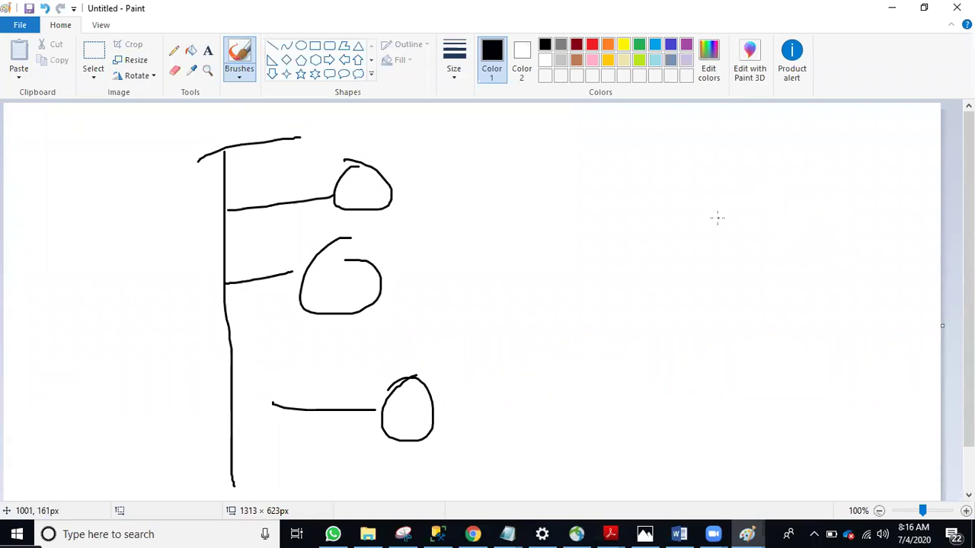
# Draw arrows and extra strokes leading rightward from the small circles
pyautogui.moveTo(632, 226); pyautogui.dragTo(632, 258)
pyautogui.moveTo(374, 189); pyautogui.dragTo(470, 211)
pyautogui.moveTo(386, 294)
pyautogui.mouseDown()
pyautogui.moveTo(500, 217)
pyautogui.moveTo(498, 264)
pyautogui.mouseUp()
pyautogui.moveTo(483, 210); pyautogui.dragTo(568, 209)
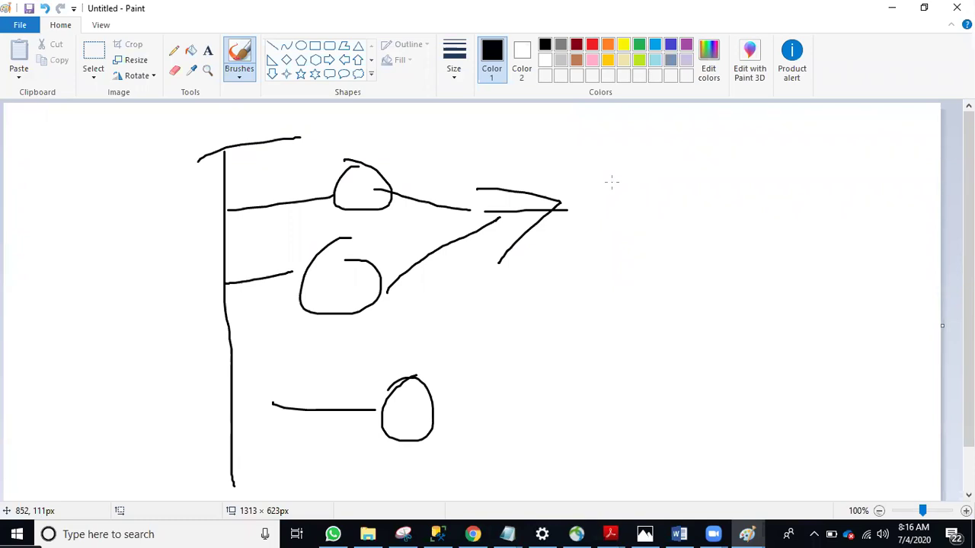
pyautogui.moveTo(344, 263); pyautogui.dragTo(379, 282)
pyautogui.moveTo(415, 244); pyautogui.dragTo(388, 286)
pyautogui.moveTo(401, 166); pyautogui.dragTo(415, 243)
pyautogui.moveTo(417, 137)
pyautogui.mouseDown()
pyautogui.moveTo(369, 163)
pyautogui.moveTo(428, 200)
pyautogui.mouseUp()
pyautogui.moveTo(455, 145); pyautogui.dragTo(529, 173)
pyautogui.moveTo(503, 137); pyautogui.dragTo(438, 231)
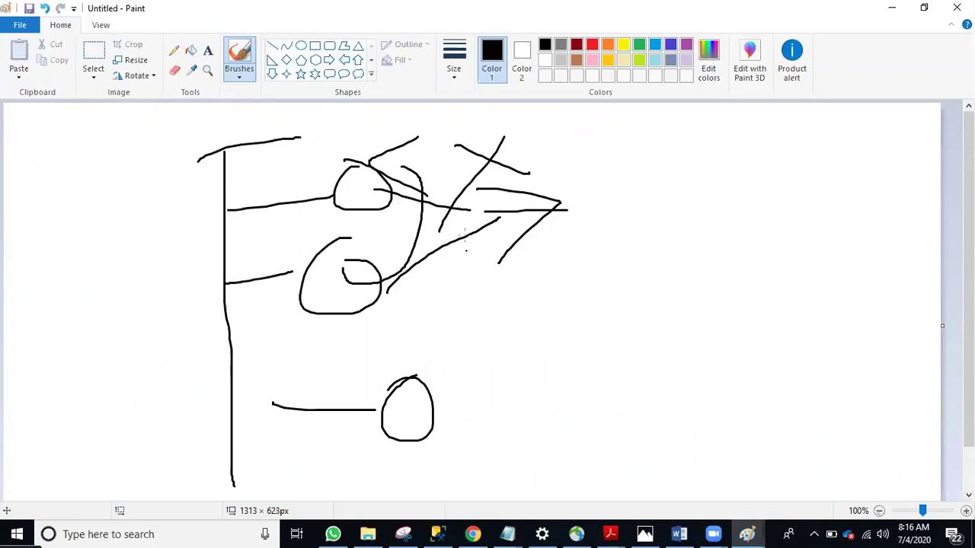
# Draw a larger separate circle on the right with lines touching it
pyautogui.moveTo(699, 175); pyautogui.dragTo(666, 147)
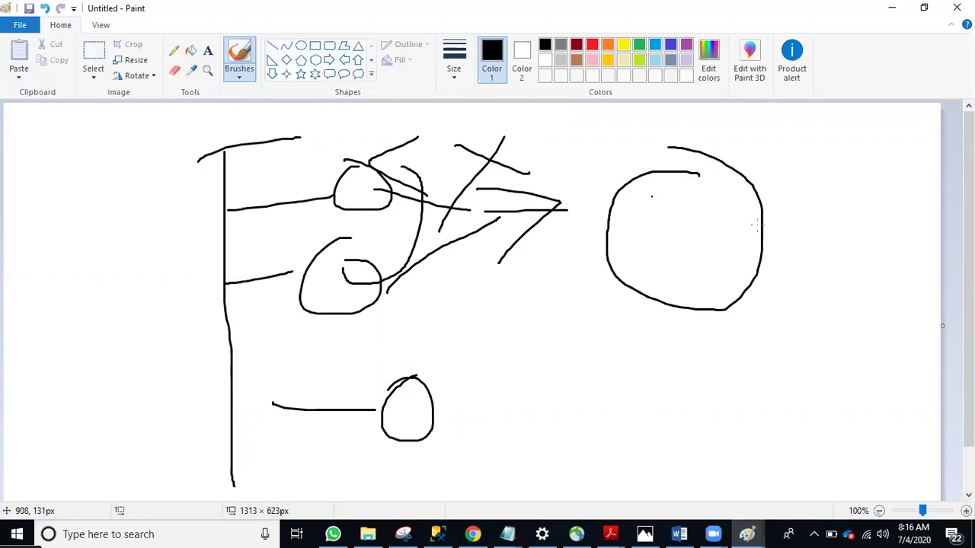
pyautogui.moveTo(929, 128); pyautogui.dragTo(756, 195)
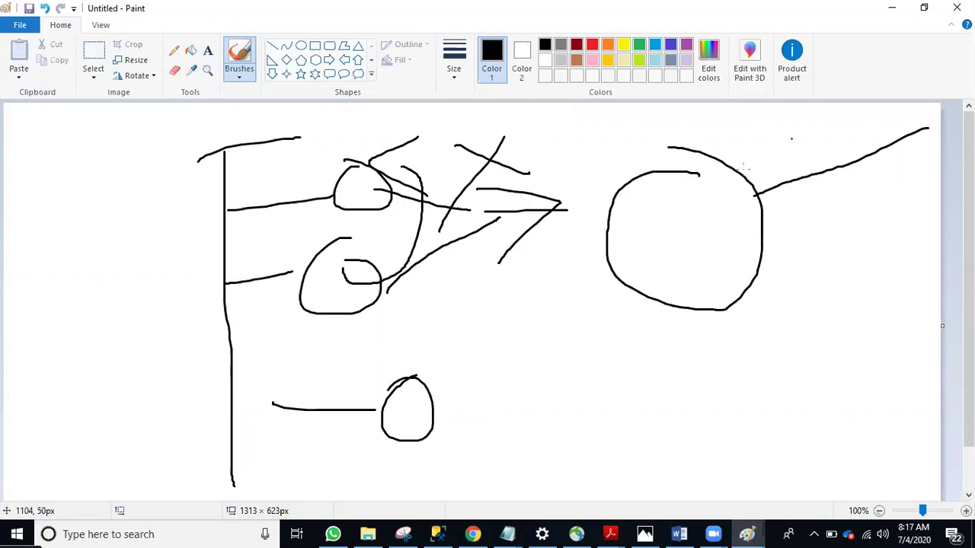
pyautogui.moveTo(782, 145); pyautogui.dragTo(828, 234)
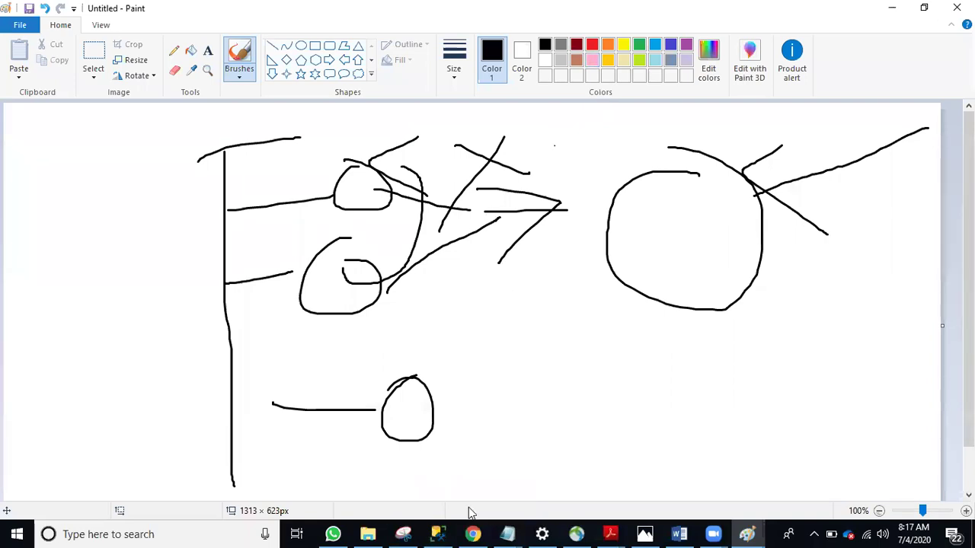
# Return to SQLQuery5 in Management Studio with the cursor at the end of the first query
pyautogui.click(438, 534)
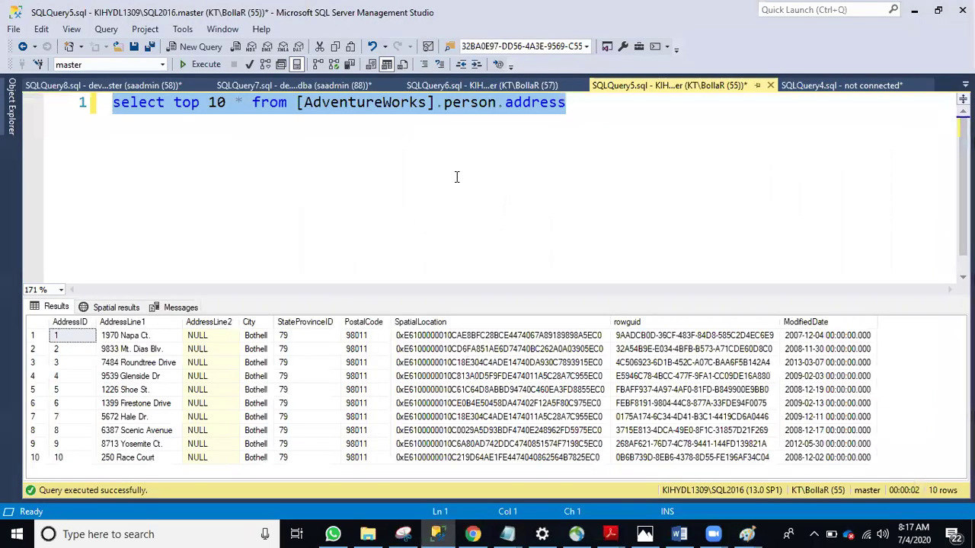
pyautogui.click(447, 102)
pyautogui.click(565, 102)
# Write 'select * from Tablea' with 'join otherdb.dbo.tableb' on the next line
pyautogui.press('Return')
pyautogui.press('Return')
pyautogui.write('s')
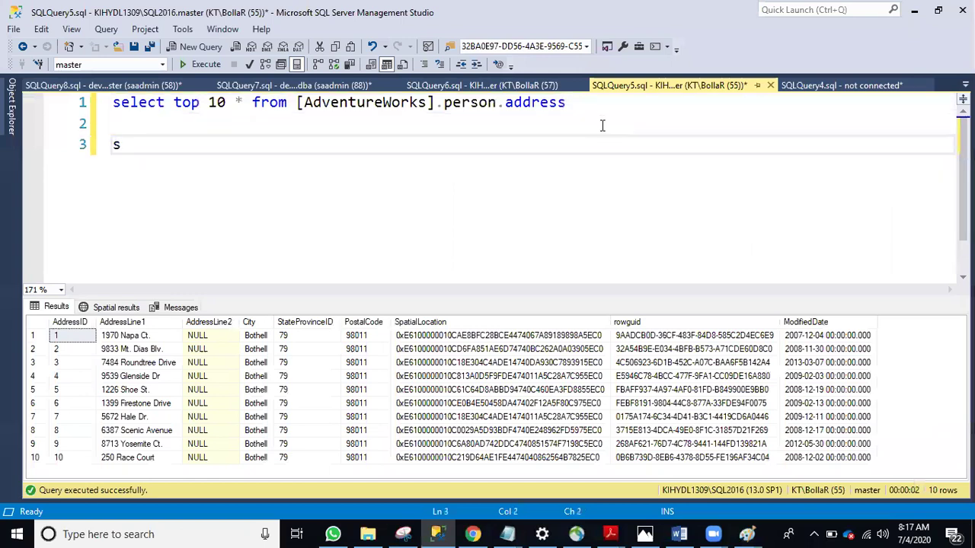
pyautogui.write('elect * from')
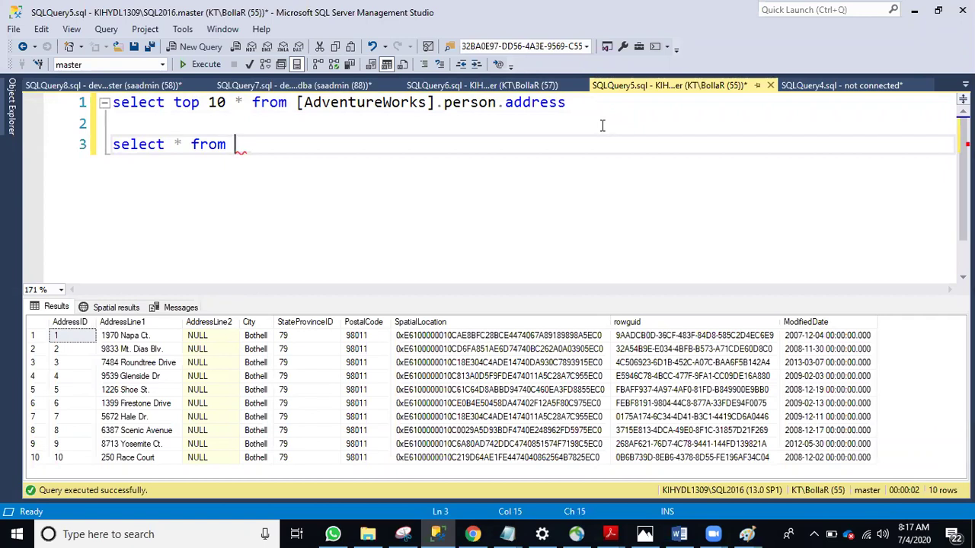
pyautogui.write(' Table')
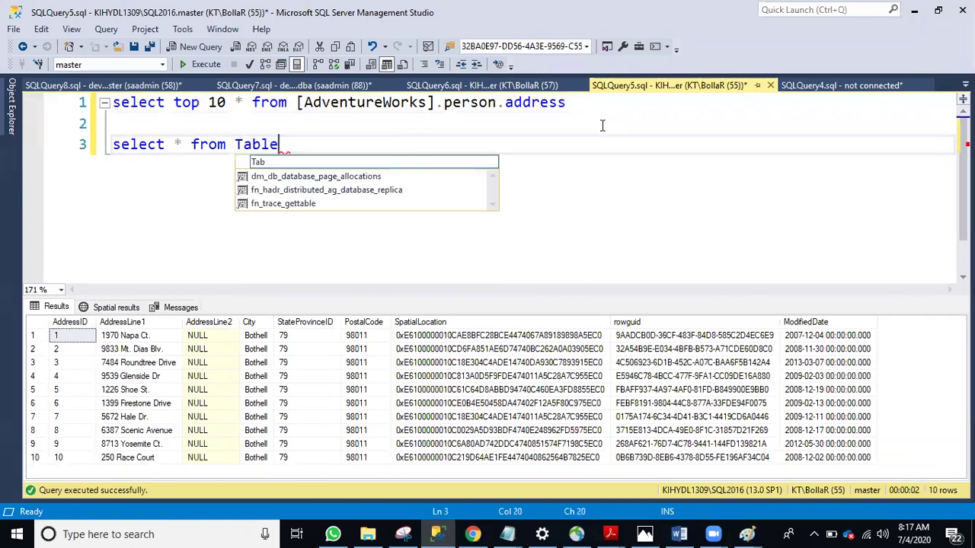
pyautogui.write('a')
pyautogui.press('Escape')
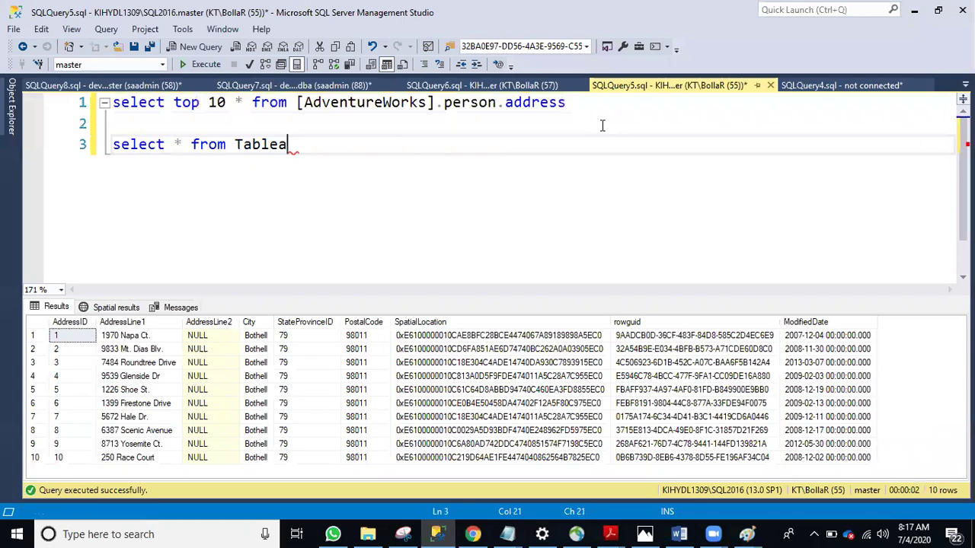
pyautogui.write('join_')
pyautogui.press('Escape')
pyautogui.press('BackSpace')
pyautogui.press('BackSpace')
pyautogui.press('BackSpace')
pyautogui.press('BackSpace')
pyautogui.press('BackSpace')
pyautogui.press('Return')
pyautogui.write('join')
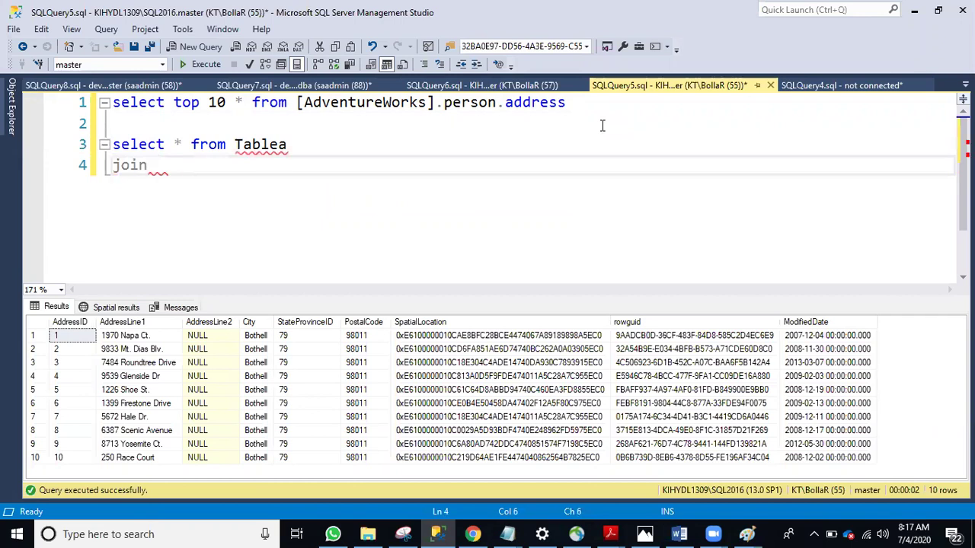
pyautogui.write(' otherdb')
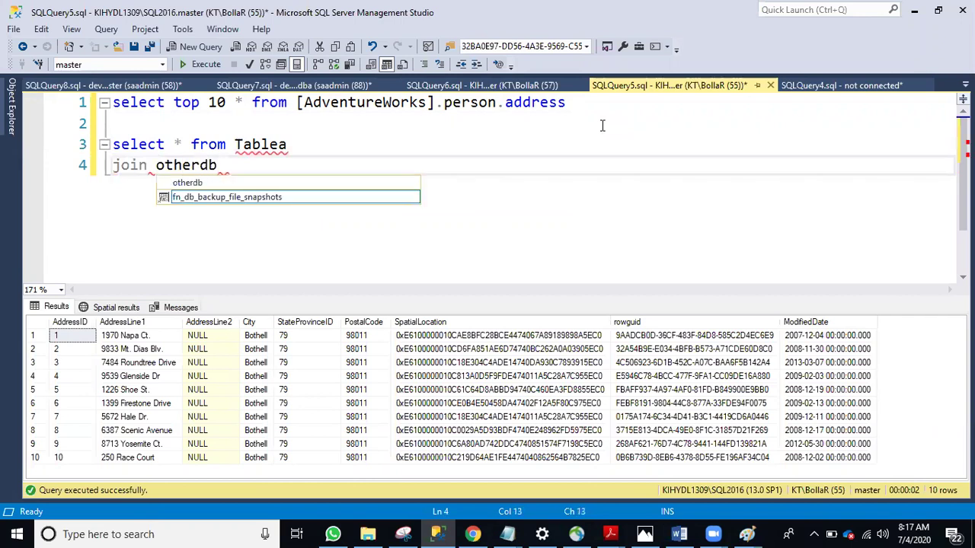
pyautogui.write('.dbo.tableb')
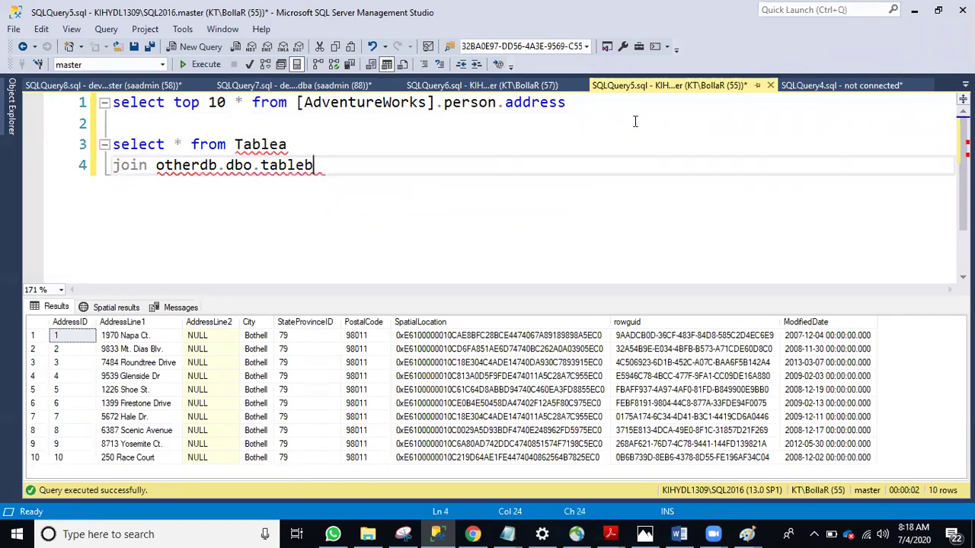
# Copy the two-line Tablea join and paste a duplicate below it
pyautogui.keyDown('shift'); pyautogui.click(25, 141); pyautogui.keyUp('shift')
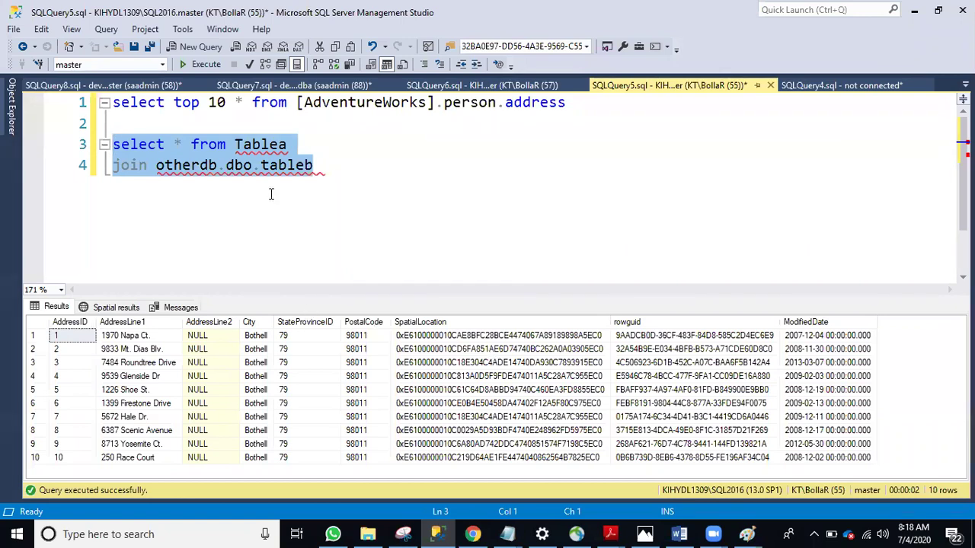
pyautogui.click(256, 165)
pyautogui.moveTo(156, 165); pyautogui.dragTo(202, 165)
pyautogui.click(315, 165)
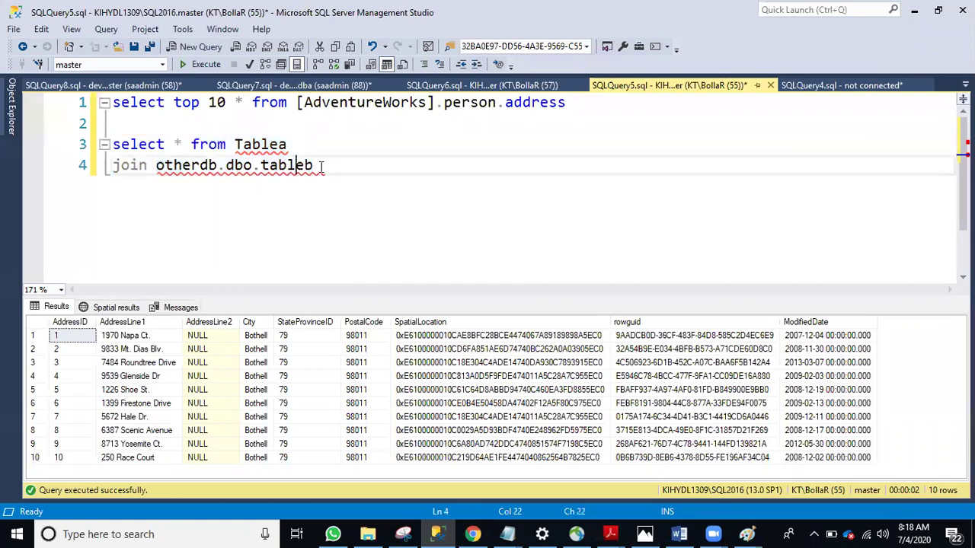
pyautogui.hotkey('shift', 'Up')
pyautogui.hotkey('shift', 'Home')
pyautogui.hotkey('ctrl', 'c')
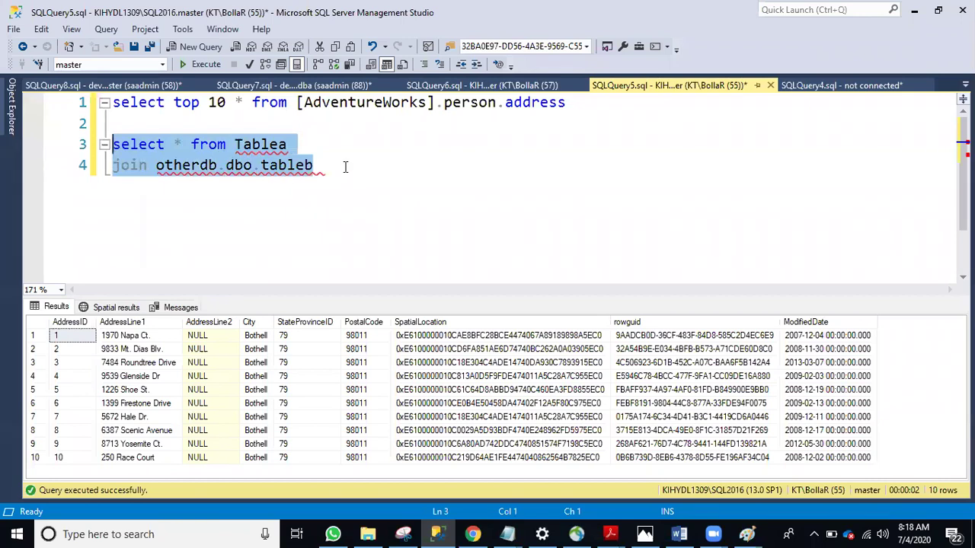
pyautogui.click(352, 164)
pyautogui.press('Return')
pyautogui.press('Return')
pyautogui.press('Return')
pyautogui.hotkey('ctrl', 'v')
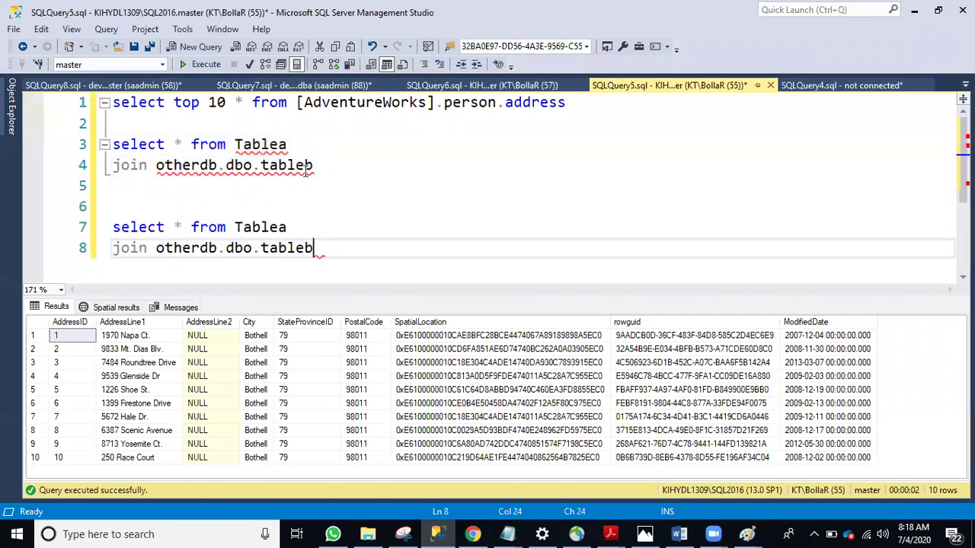
pyautogui.click(353, 164)
pyautogui.hotkey('shift', 'Up')
pyautogui.hotkey('shift', 'Home')
# Delete 'otherdb' from the pasted copy so it joins dbo.tableb
pyautogui.click(200, 248)
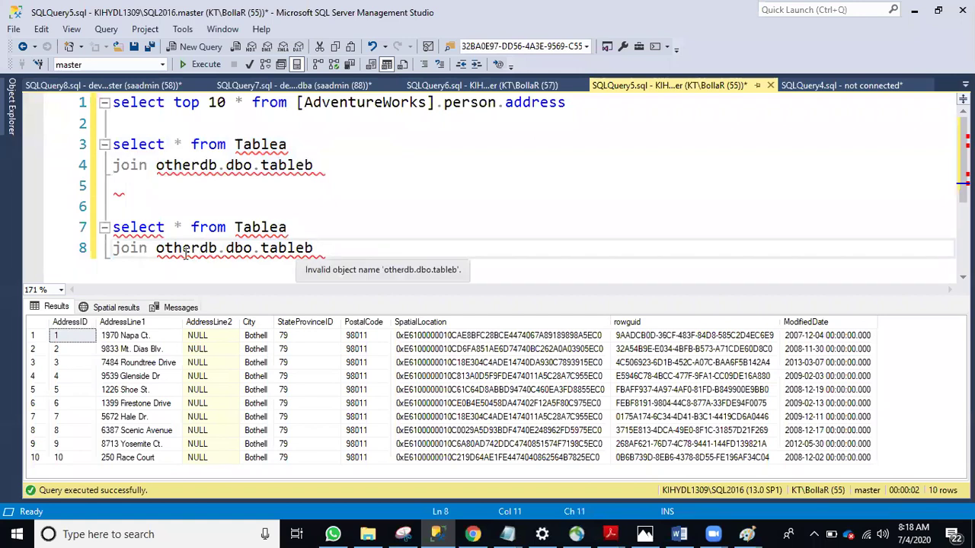
pyautogui.doubleClick(186, 249)
pyautogui.press('Delete')
pyautogui.press('Delete')
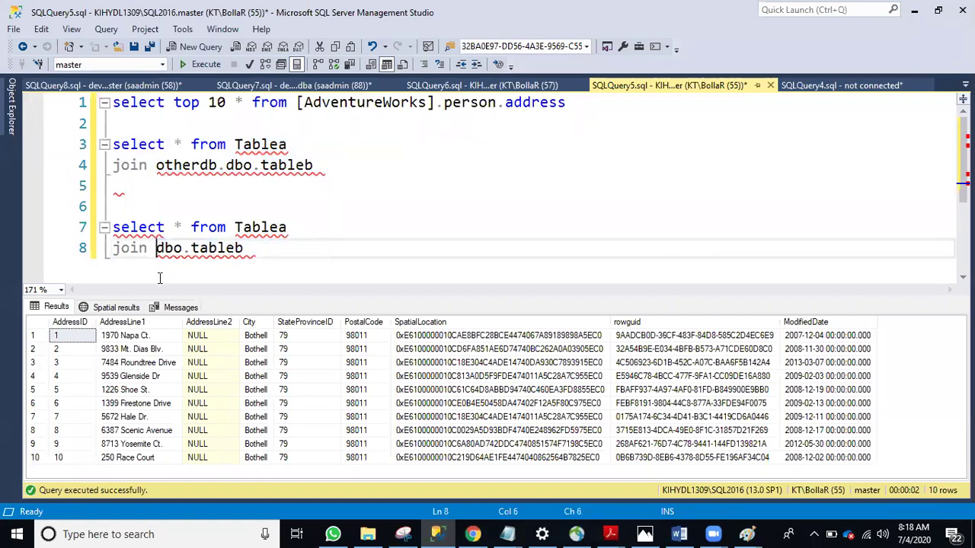
pyautogui.moveTo(355, 161); pyautogui.dragTo(81, 130)
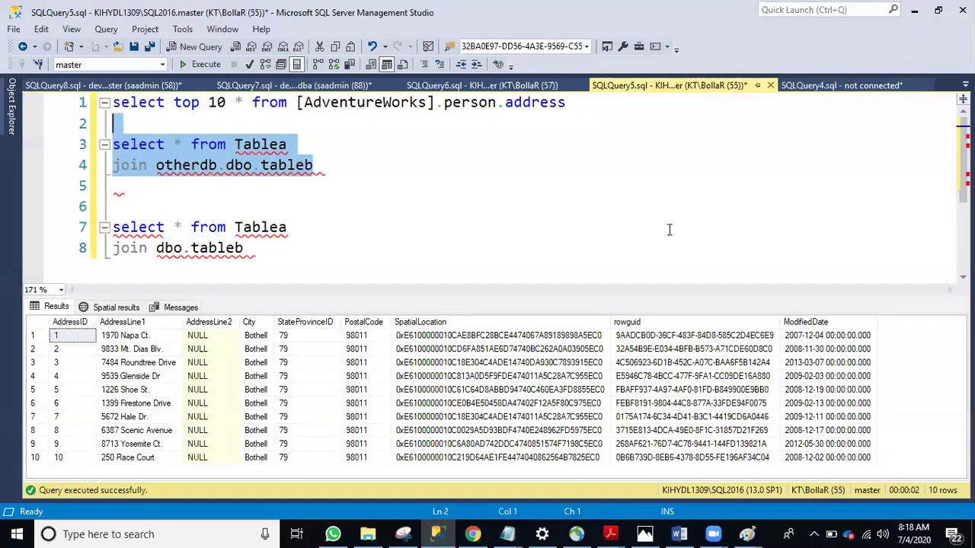
pyautogui.click(286, 417)
# Bring up azure model.png showing PAAS around SQL DB and MI, with IAAS below
pyautogui.click(643, 534)
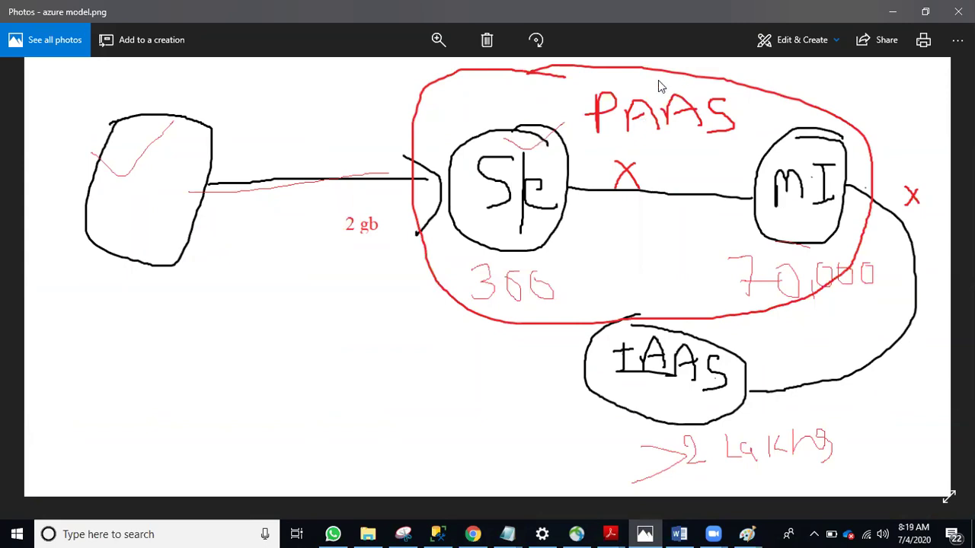
# Pin Object Explorer open and expand Security under master on the Azure devserver
pyautogui.click(440, 533)
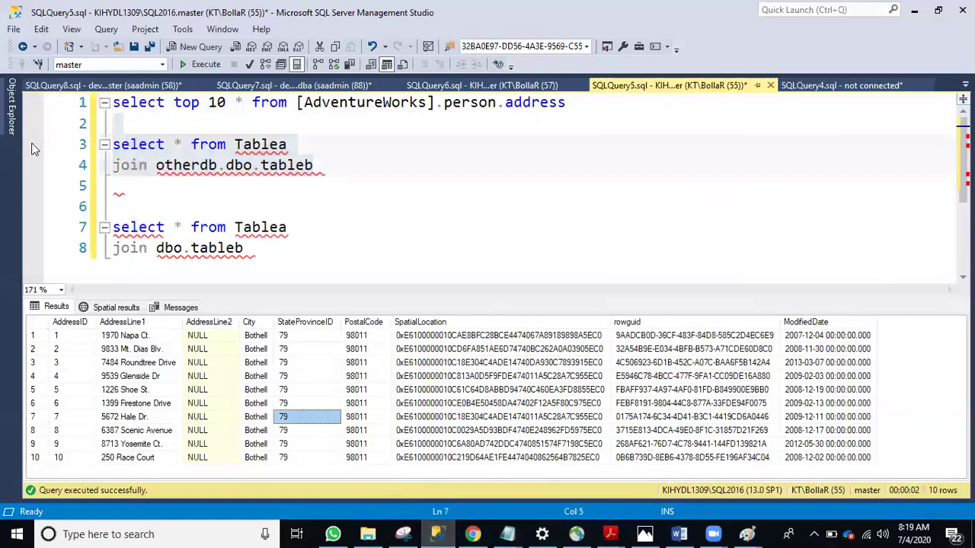
pyautogui.click(12, 127)
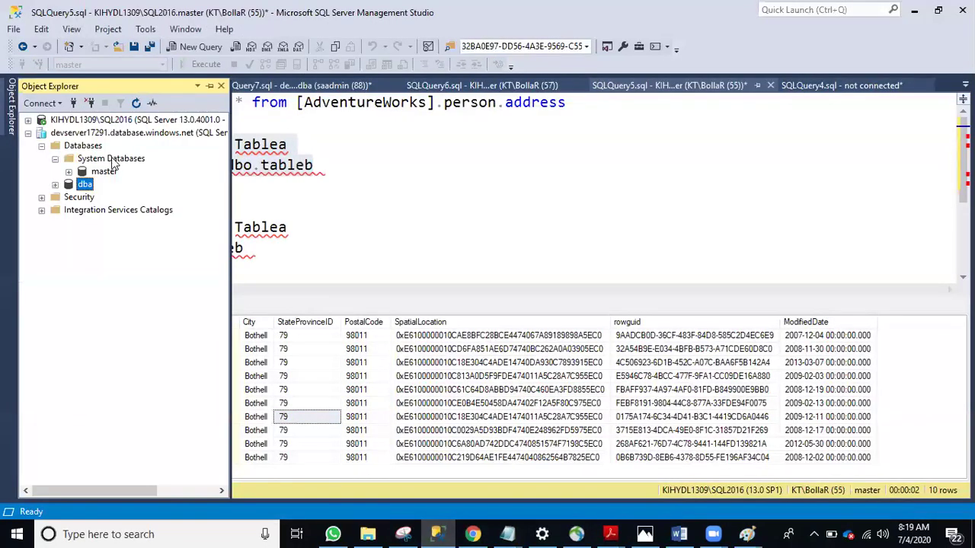
pyautogui.click(209, 85)
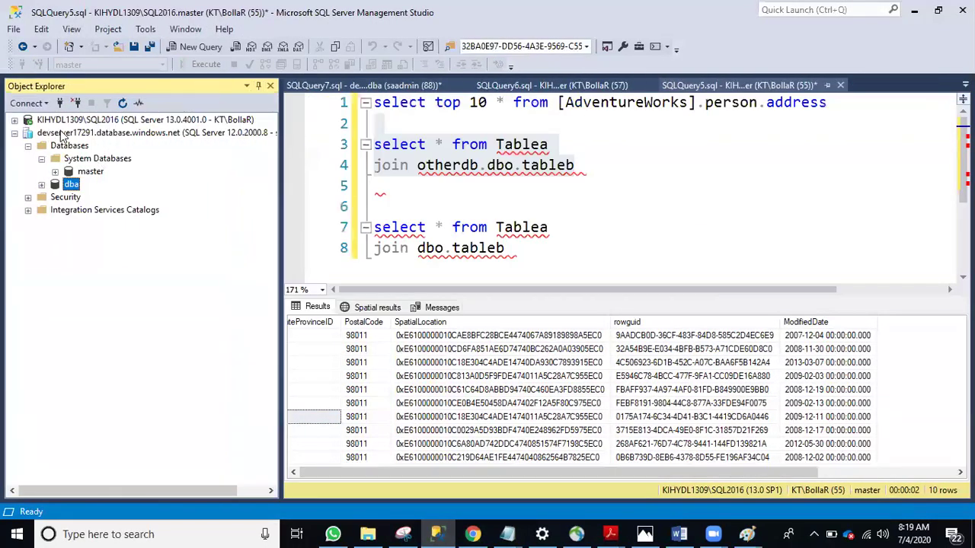
pyautogui.click(64, 131)
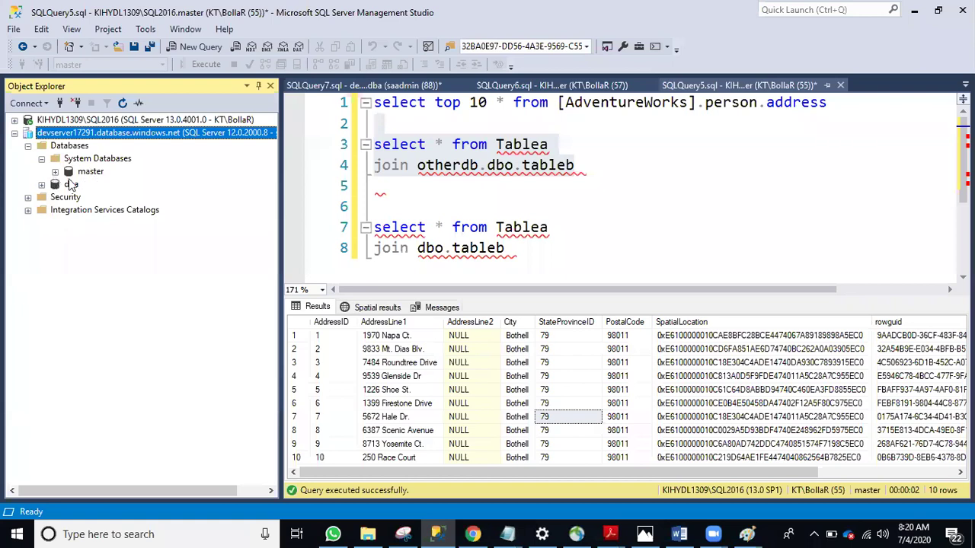
pyautogui.click(70, 173)
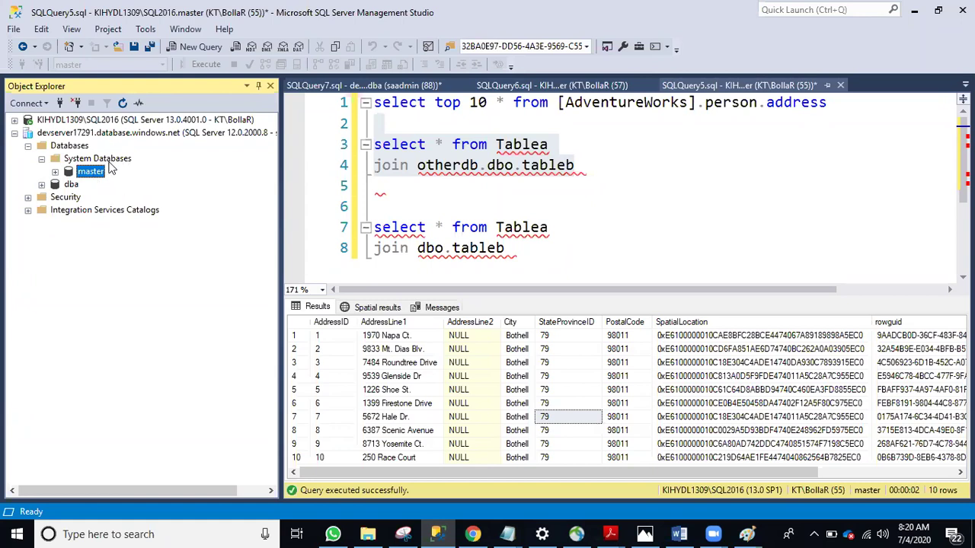
pyautogui.click(27, 197)
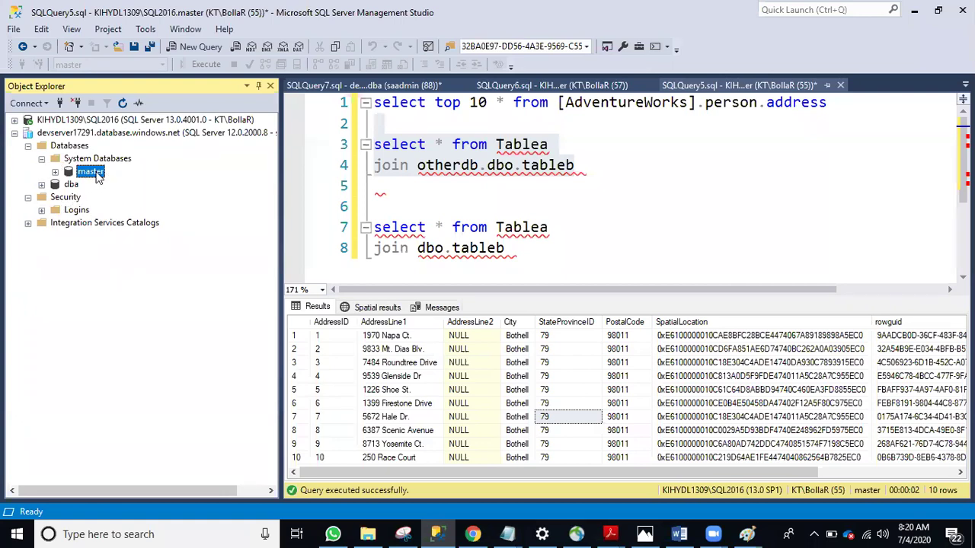
# Switch from SQLQuery5 to the SQLQuery7 query on dba
pyautogui.click(579, 213)
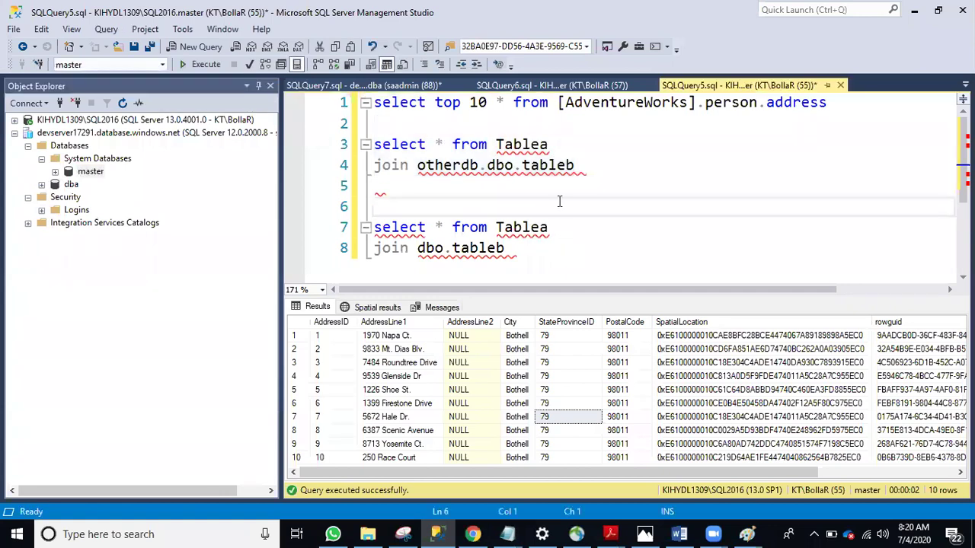
pyautogui.click(554, 253)
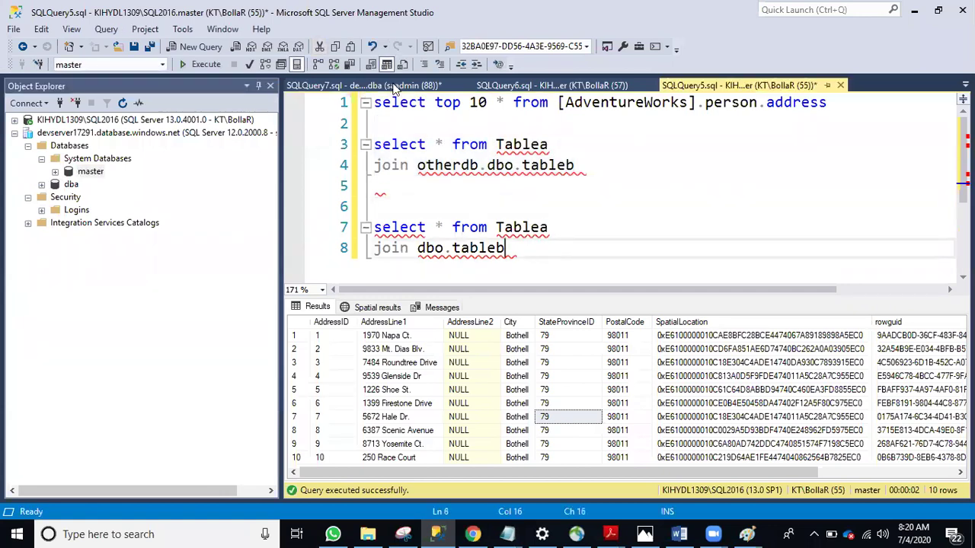
pyautogui.click(394, 87)
# Type 'create database dba2' below the employee query and execute it
pyautogui.click(587, 246)
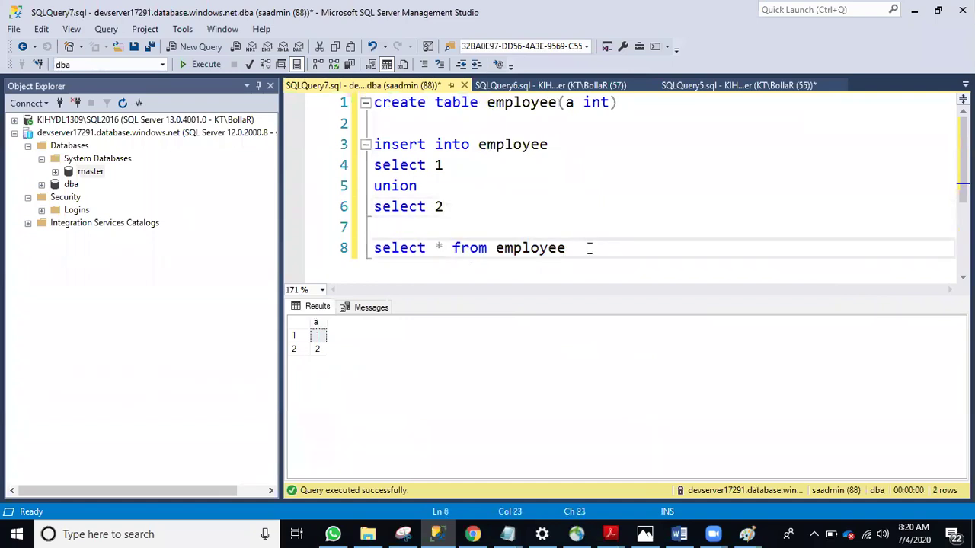
pyautogui.press('Return')
pyautogui.press('Return')
pyautogui.write('craete')
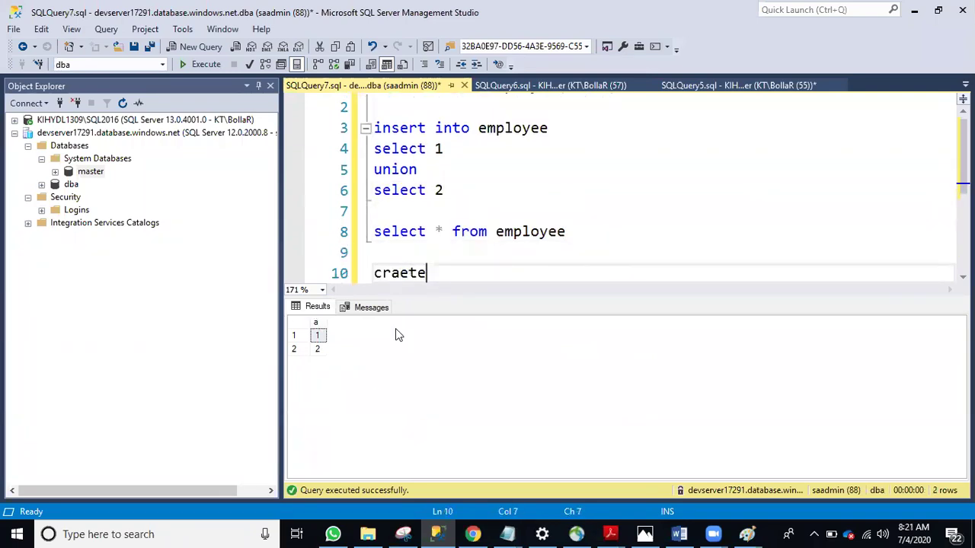
pyautogui.press('BackSpace')
pyautogui.press('BackSpace')
pyautogui.press('BackSpace')
pyautogui.press('BackSpace')
pyautogui.write('eate databse')
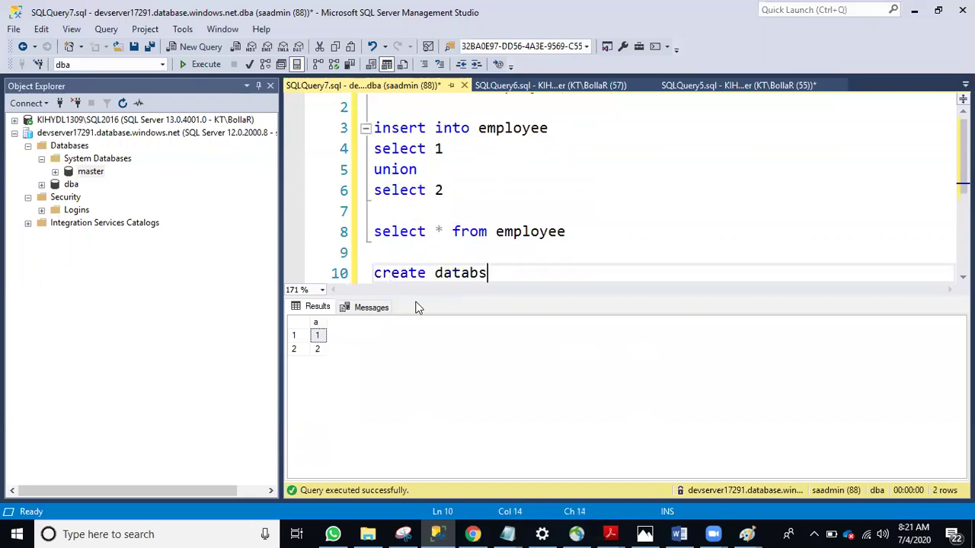
pyautogui.press('BackSpace')
pyautogui.press('BackSpace')
pyautogui.press('BackSpace')
pyautogui.write('ase dba2')
pyautogui.moveTo(550, 276); pyautogui.dragTo(336, 284)
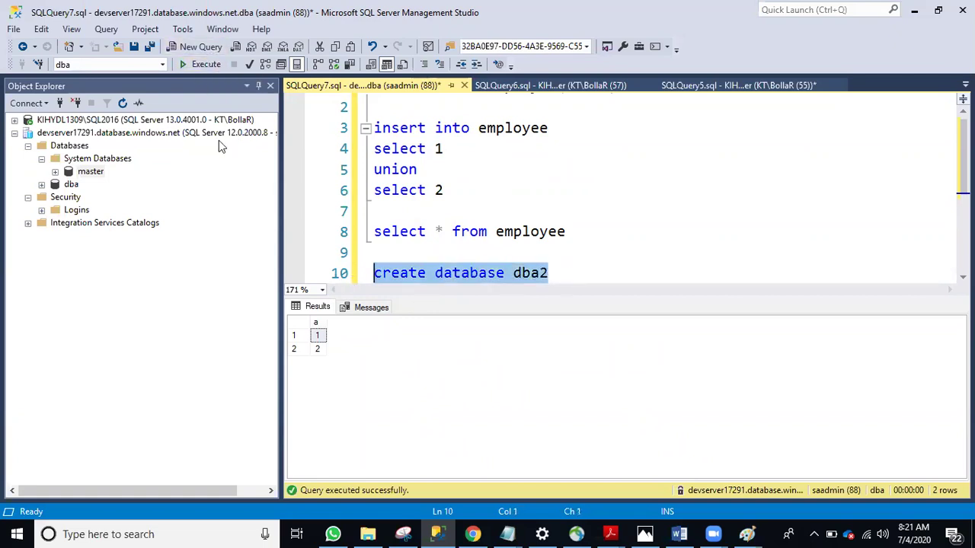
pyautogui.click(199, 64)
# Refresh the Azure server's Databases folder while the statement keeps executing
pyautogui.click(610, 200)
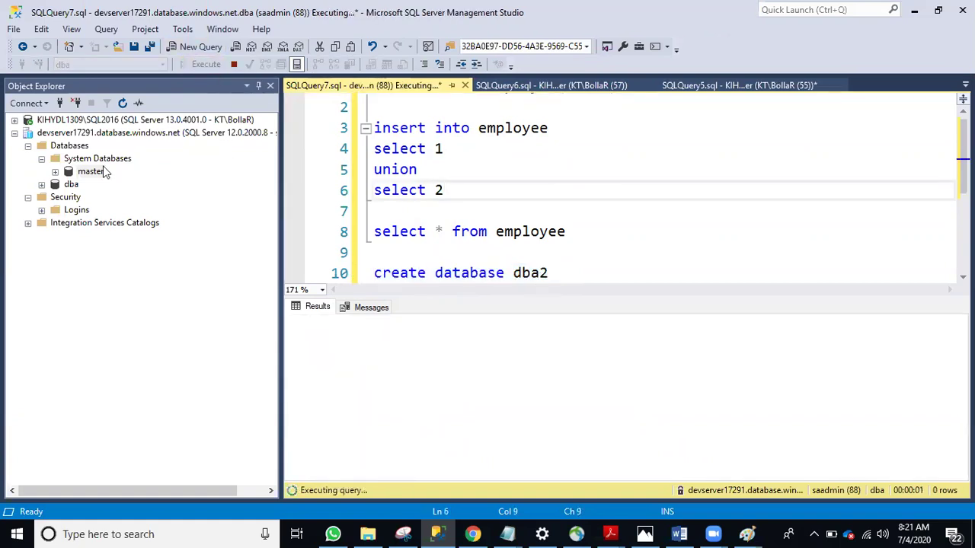
pyautogui.click(72, 147)
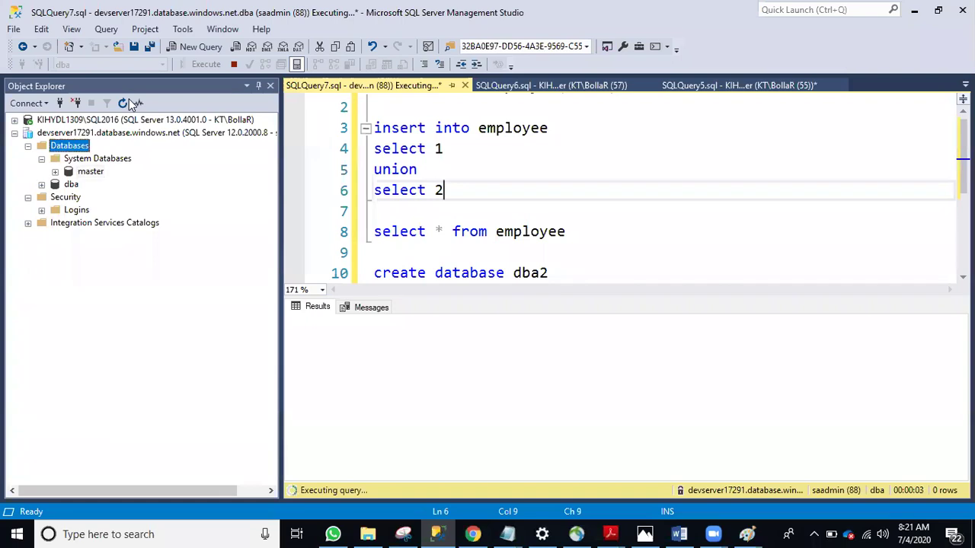
pyautogui.click(124, 102)
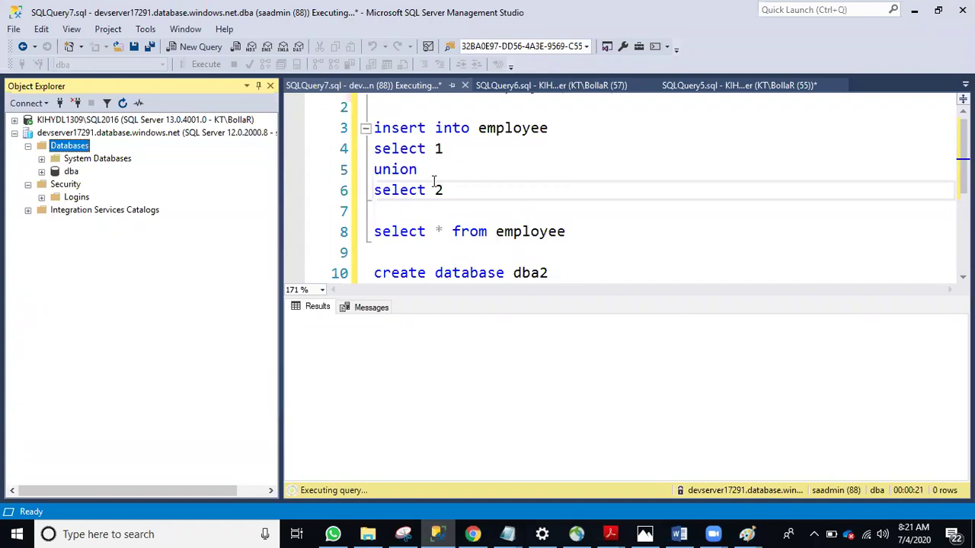
pyautogui.click(411, 170)
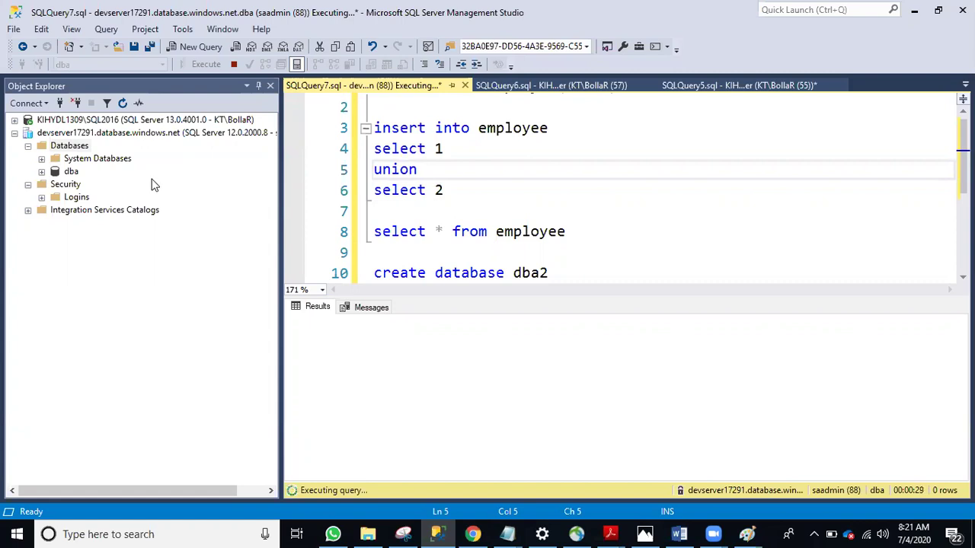
# Run dbcc sqlperf(logspace) in a new query, returning log size and space used for 5 databases
pyautogui.click(498, 87)
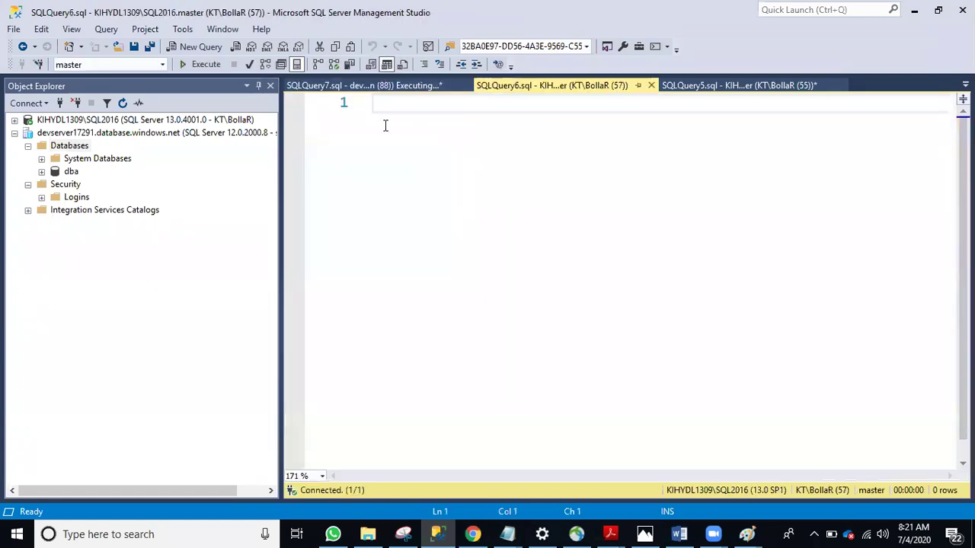
pyautogui.click(409, 87)
pyautogui.click(201, 46)
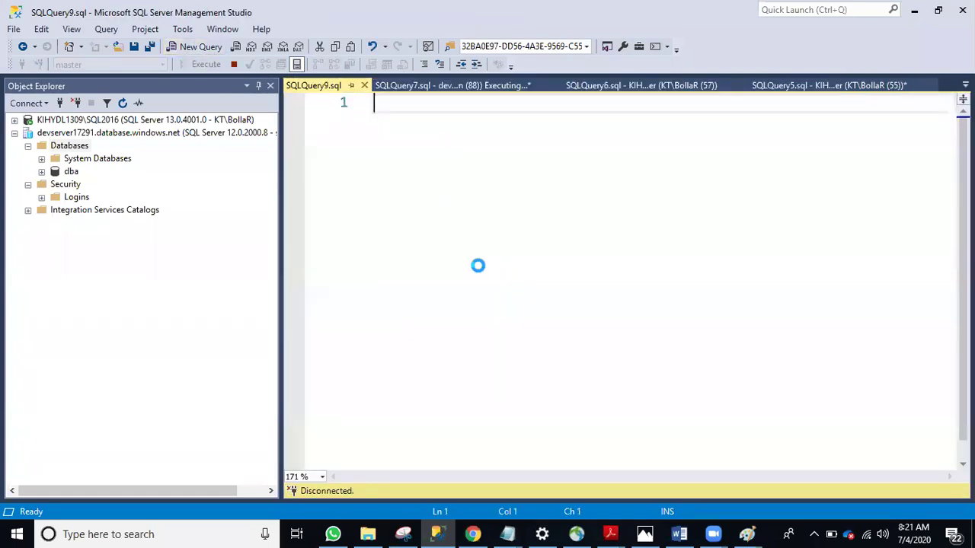
pyautogui.write('dbcc ')
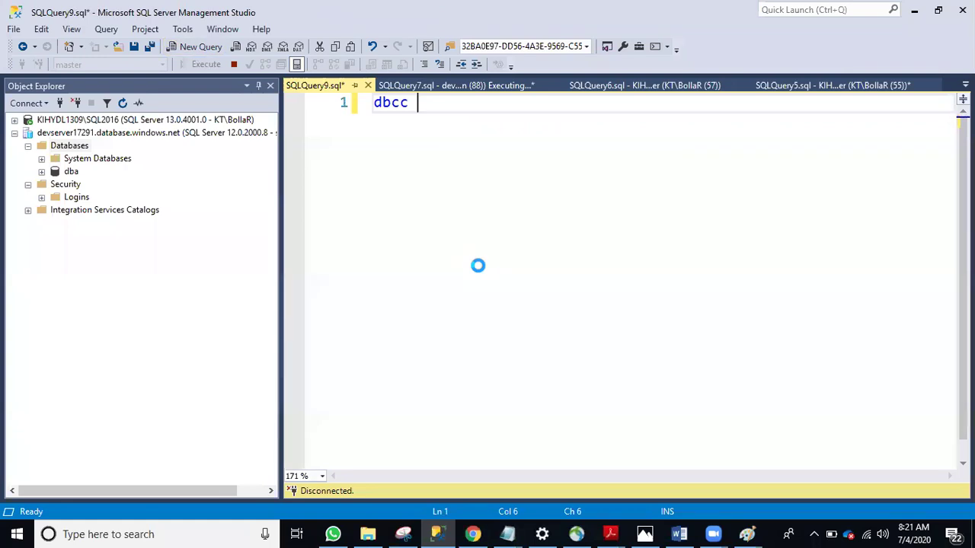
pyautogui.write('sqlper')
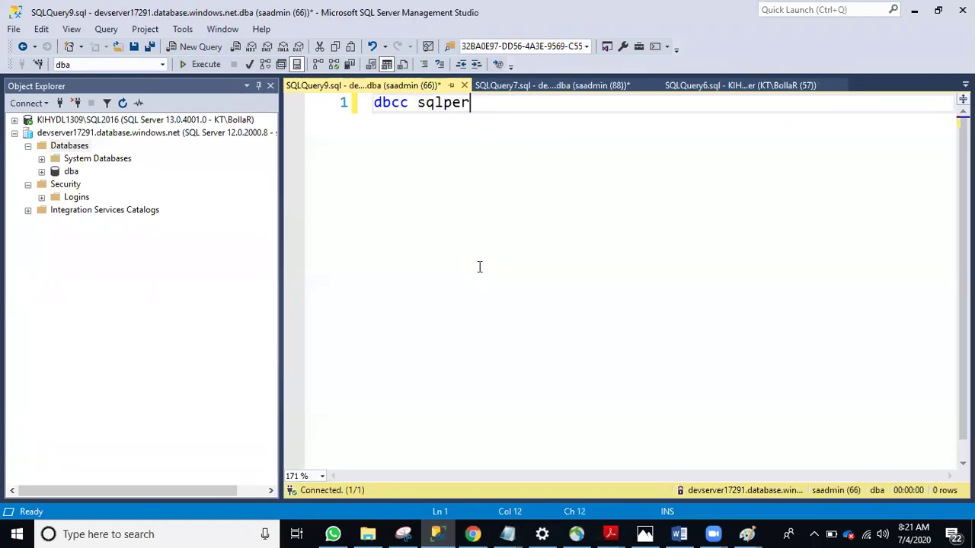
pyautogui.write('f(l')
pyautogui.write('ogspace)')
pyautogui.click(196, 65)
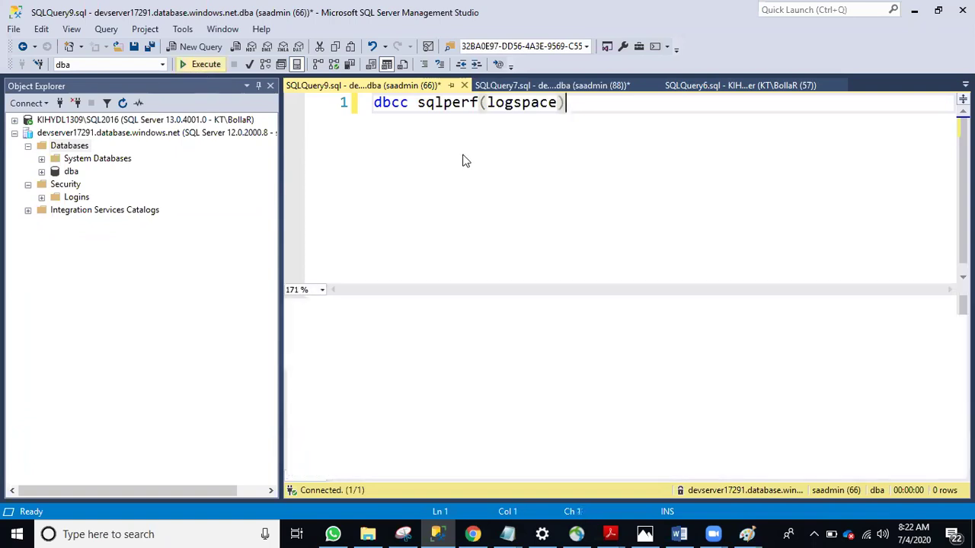
pyautogui.click(508, 161)
pyautogui.click(394, 364)
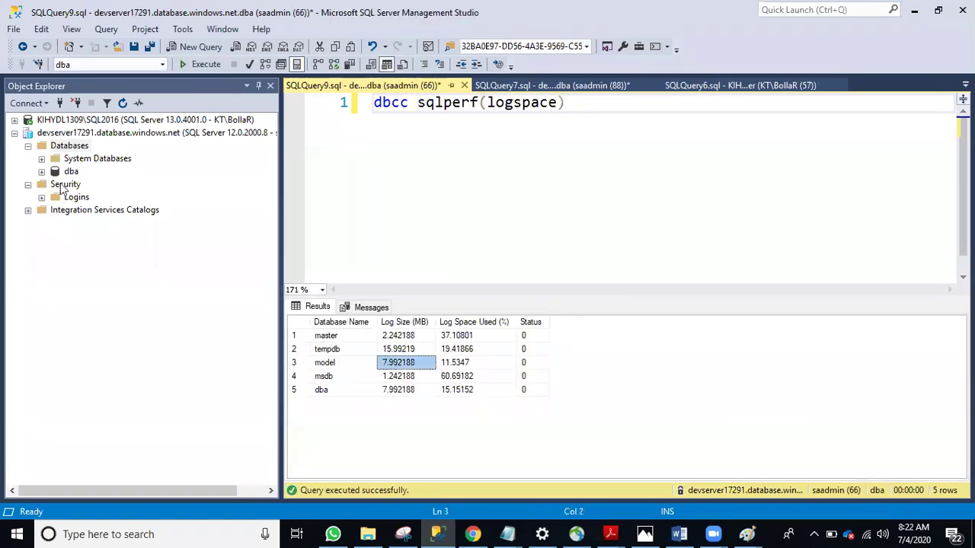
# Expand System Databases, review the tempdb-to-dba log rows, and delete the query text
pyautogui.click(47, 158)
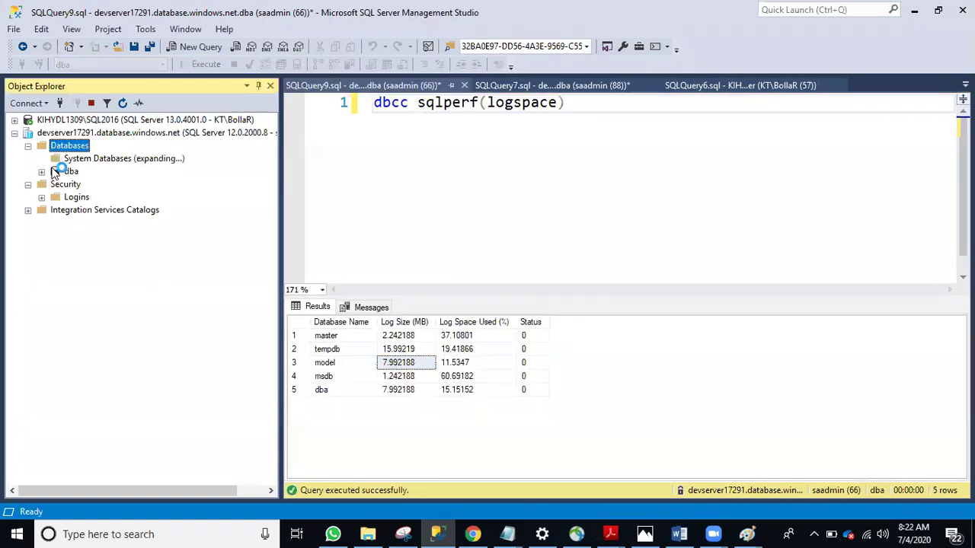
pyautogui.click(342, 359)
pyautogui.moveTo(339, 348); pyautogui.dragTo(489, 398)
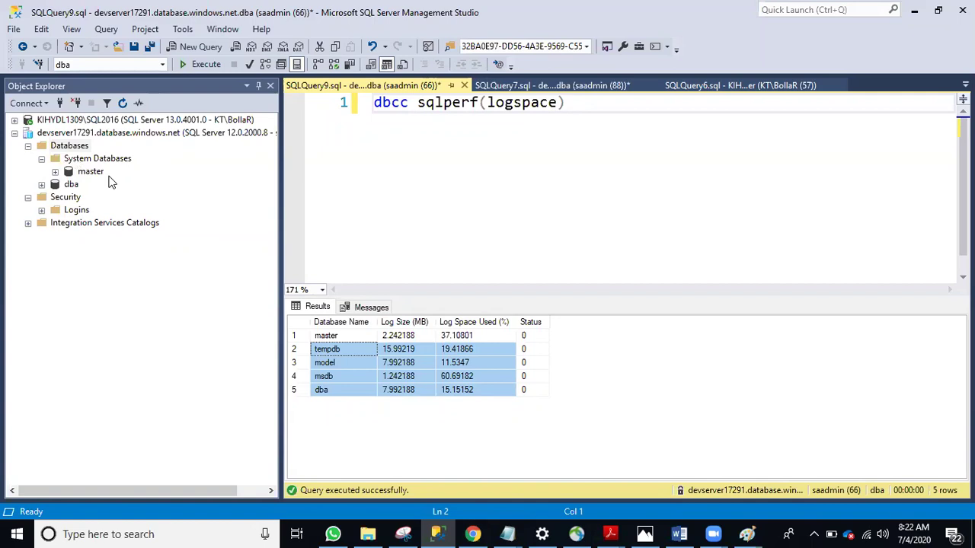
pyautogui.click(629, 125)
pyautogui.hotkey('ctrl', 'a')
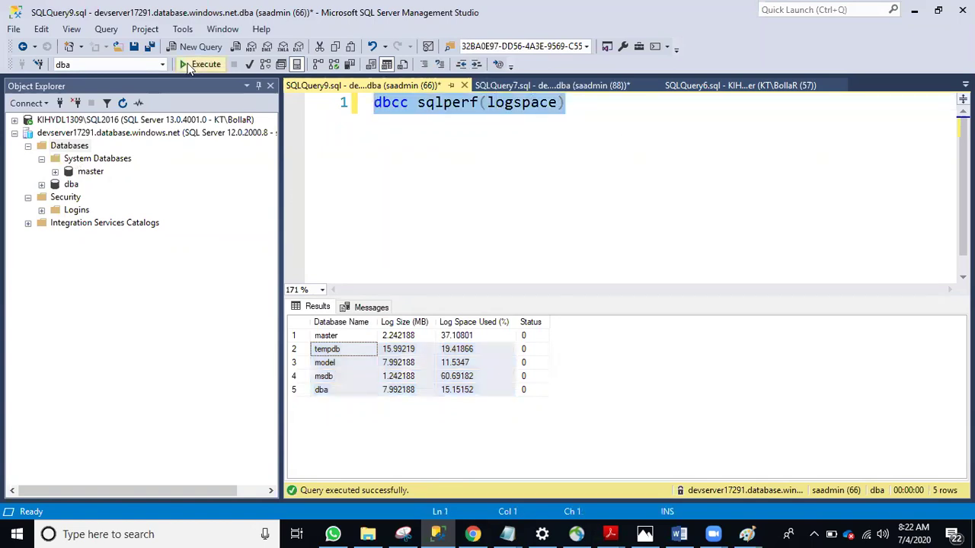
pyautogui.press('Delete')
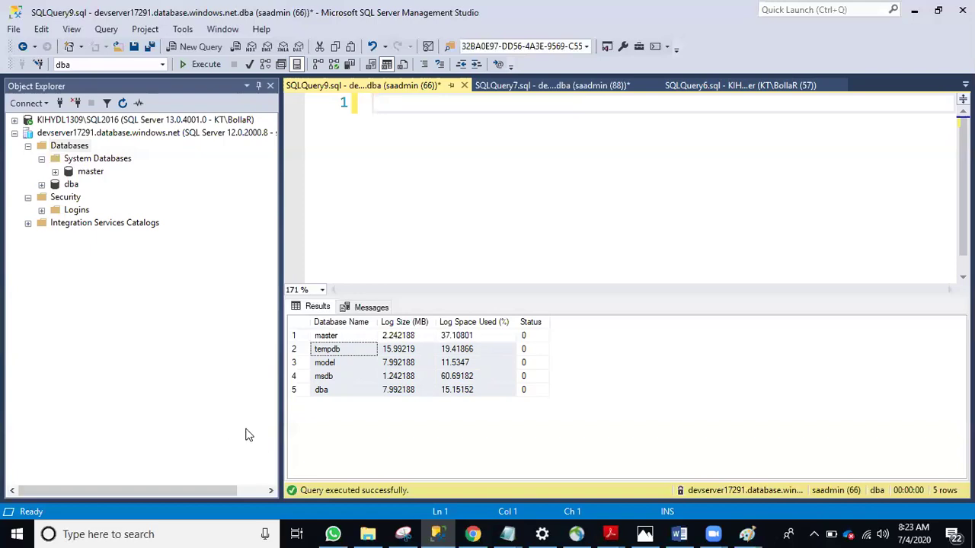
# Show the devserver17291/dba database overview with its compute utilization chart in the Azure portal
pyautogui.click(473, 534)
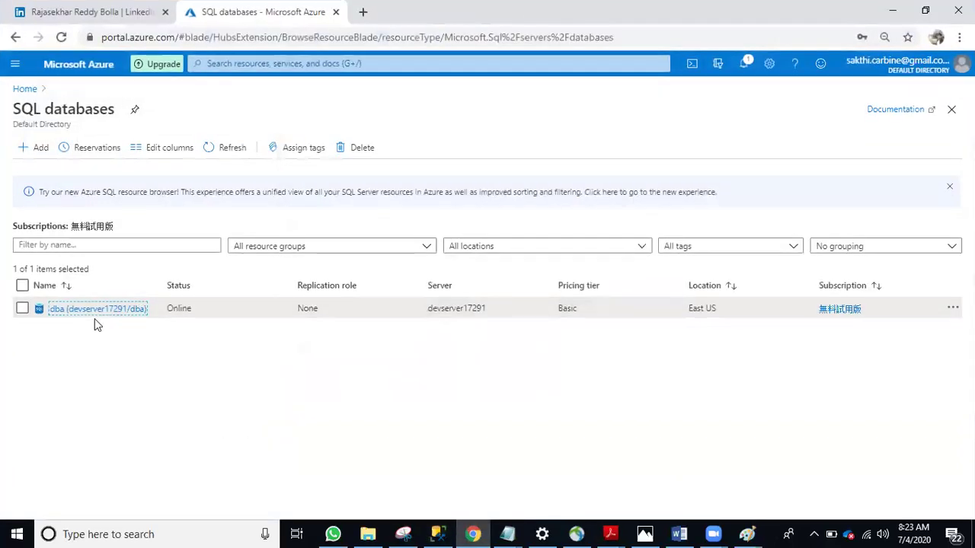
pyautogui.click(93, 310)
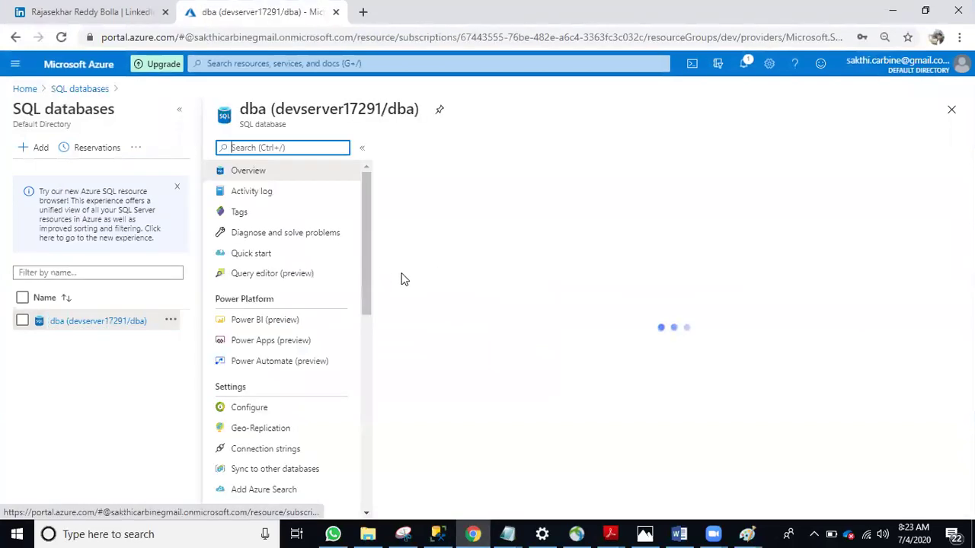
pyautogui.scroll(-2, 457, 365)
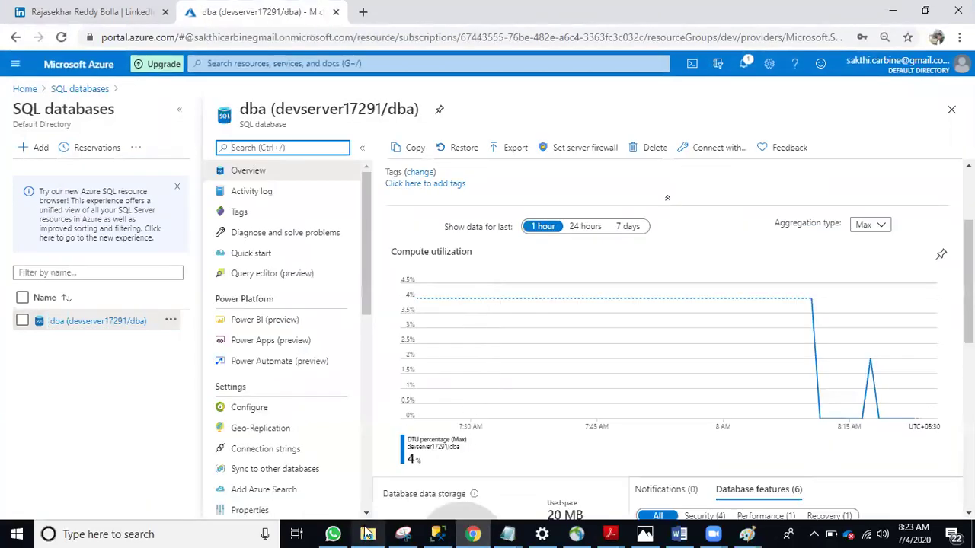
pyautogui.click(368, 534)
# Browse New Volume (F:) > Issues > Azure issues and open Metrics (1).xlsx to its Cost sheet
pyautogui.scroll(-2, 234, 243)
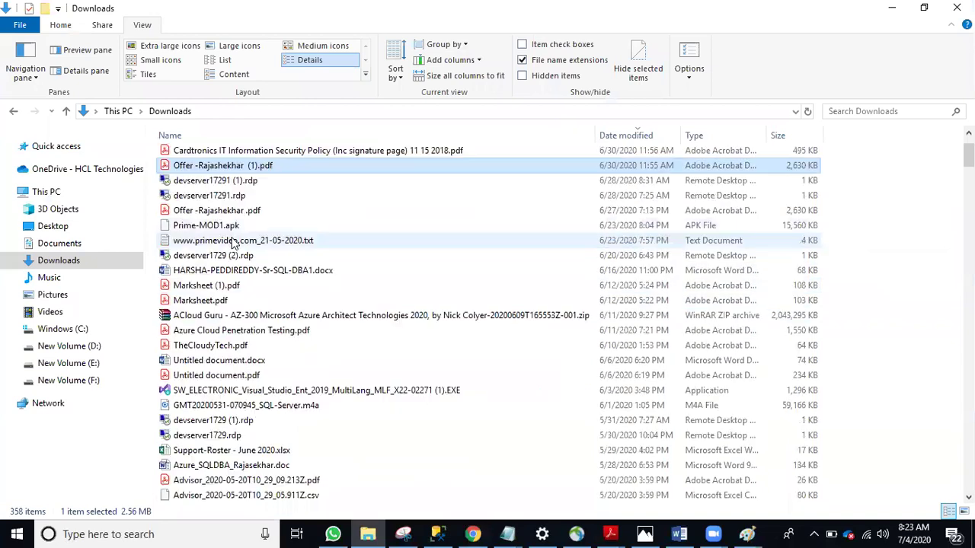
pyautogui.scroll(-1, 234, 243)
pyautogui.click(72, 363)
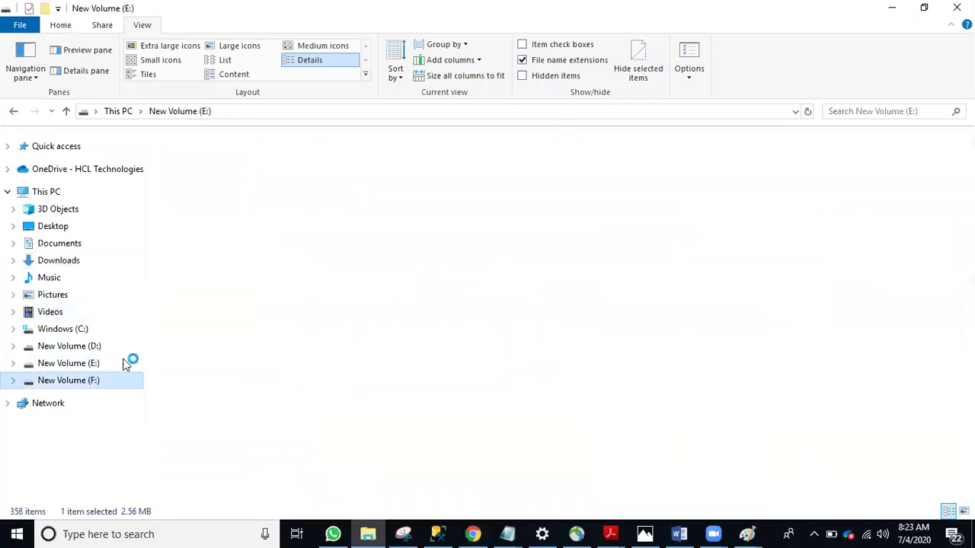
pyautogui.click(207, 159)
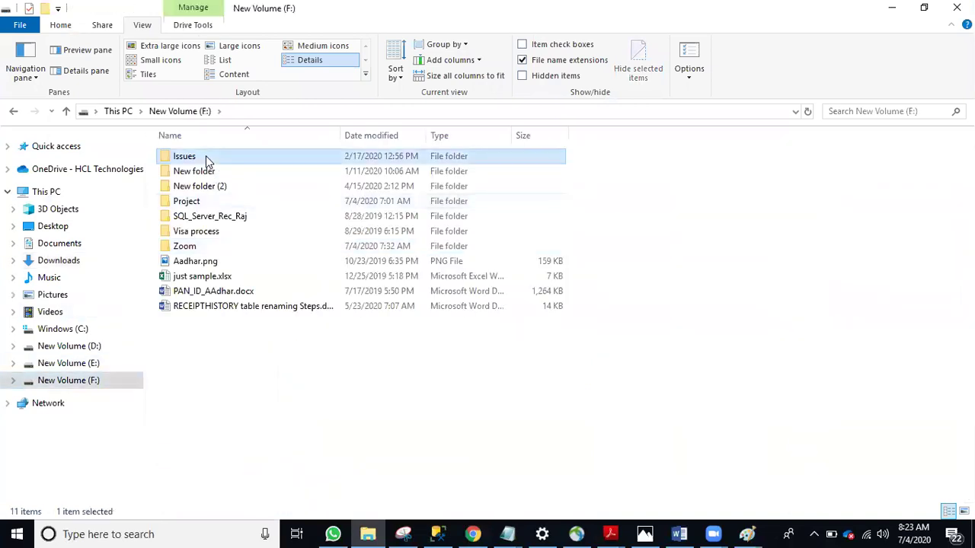
pyautogui.doubleClick(207, 159)
pyautogui.doubleClick(215, 157)
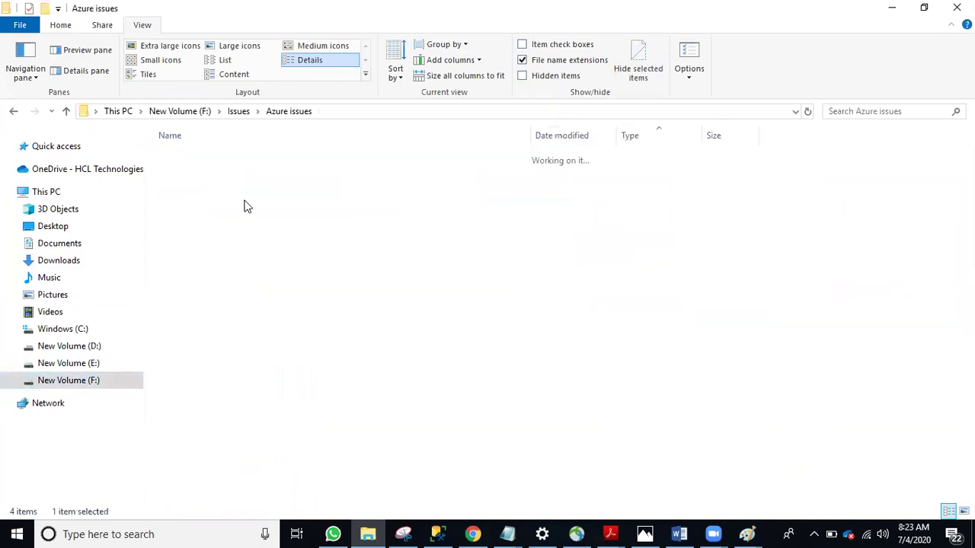
pyautogui.scroll(-15, 259, 365)
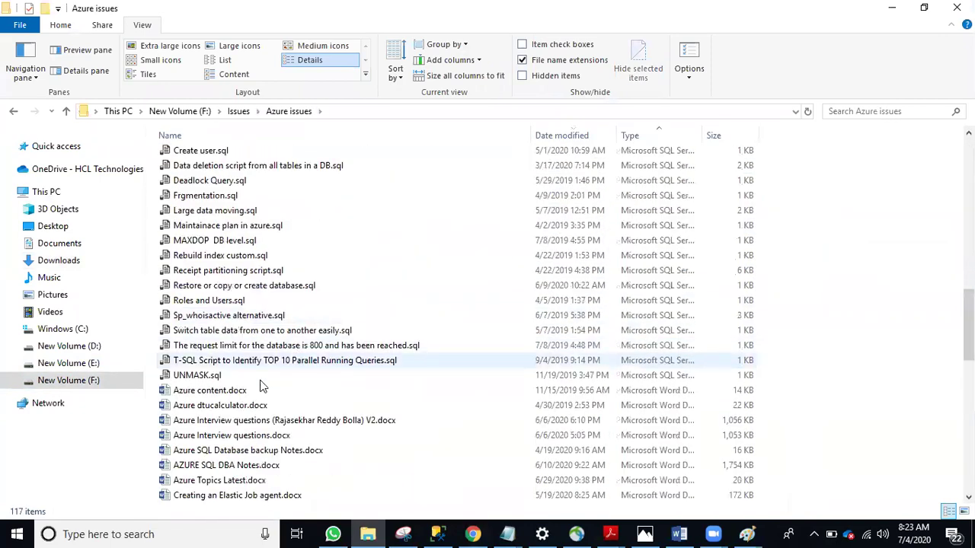
pyautogui.scroll(-5, 262, 386)
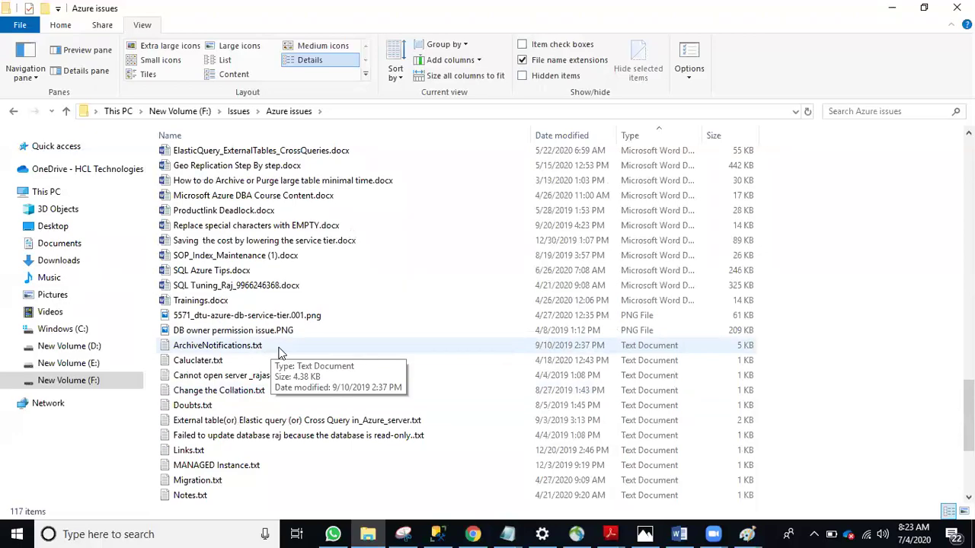
pyautogui.scroll(-4, 261, 377)
pyautogui.scroll(5, 303, 342)
pyautogui.scroll(16, 252, 286)
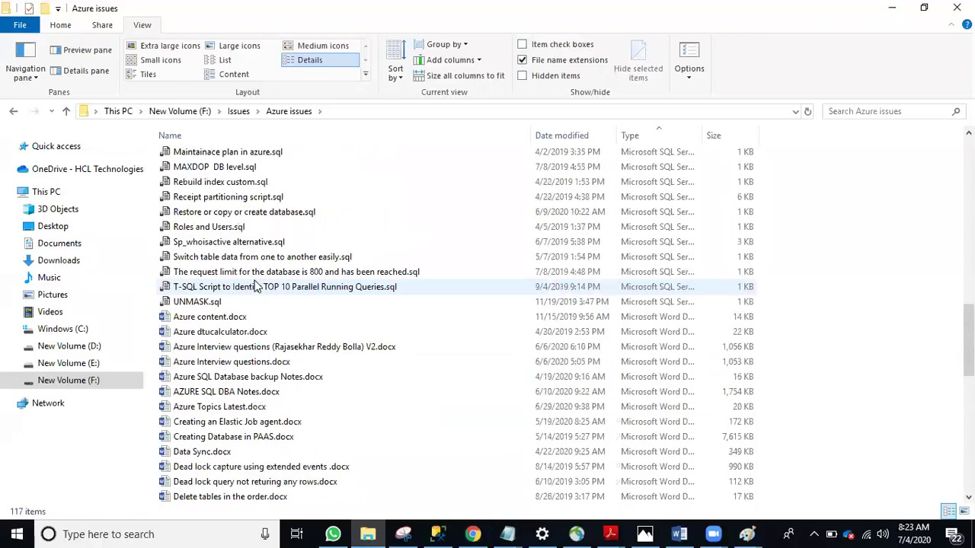
pyautogui.scroll(13, 242, 252)
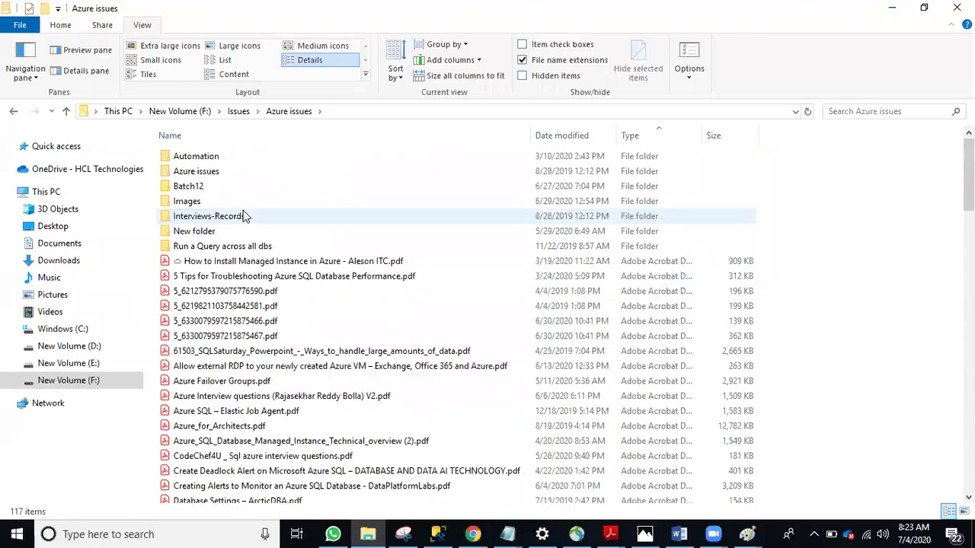
pyautogui.scroll(-20, 236, 305)
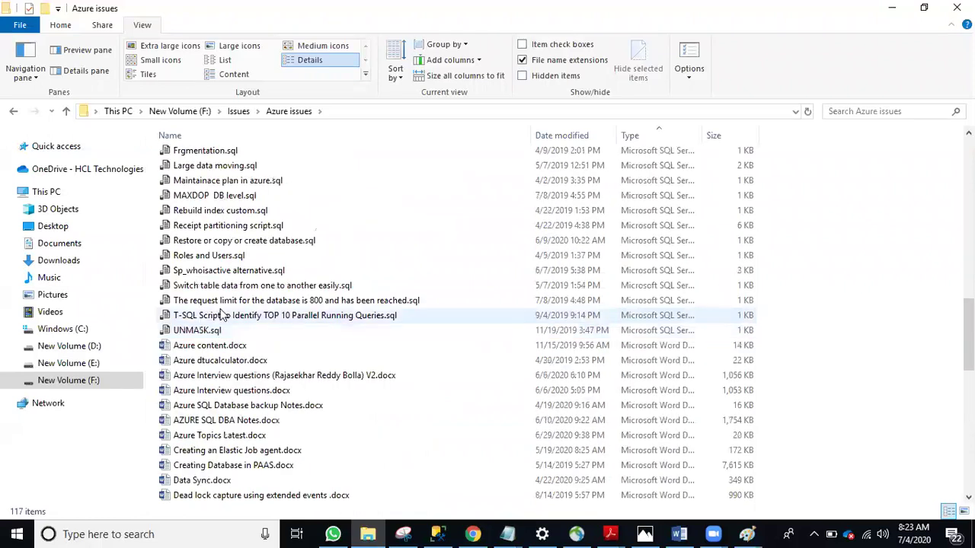
pyautogui.scroll(4, 221, 313)
pyautogui.doubleClick(227, 198)
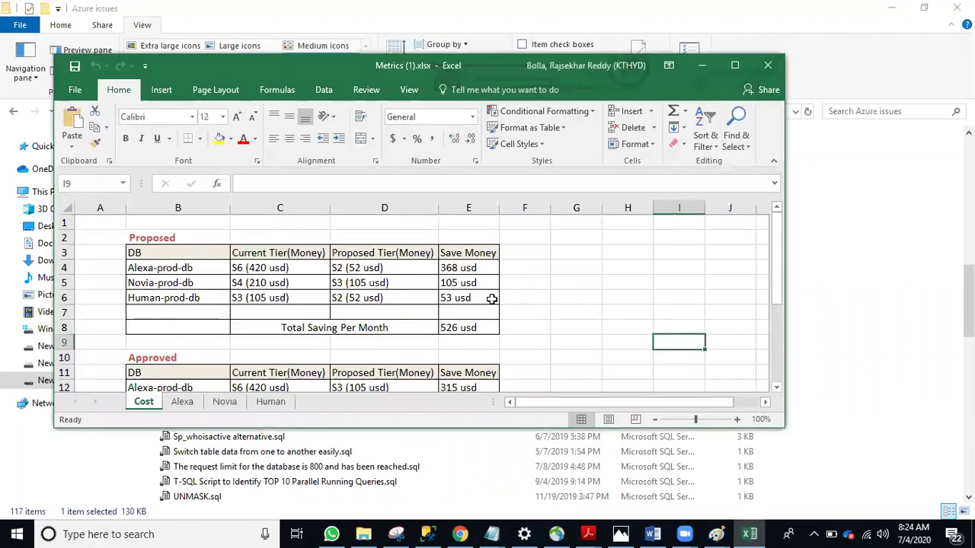
# Maximize the Excel workbook and view the Alexa sheet's DTU percentage chart, then return to Chrome
pyautogui.click(735, 67)
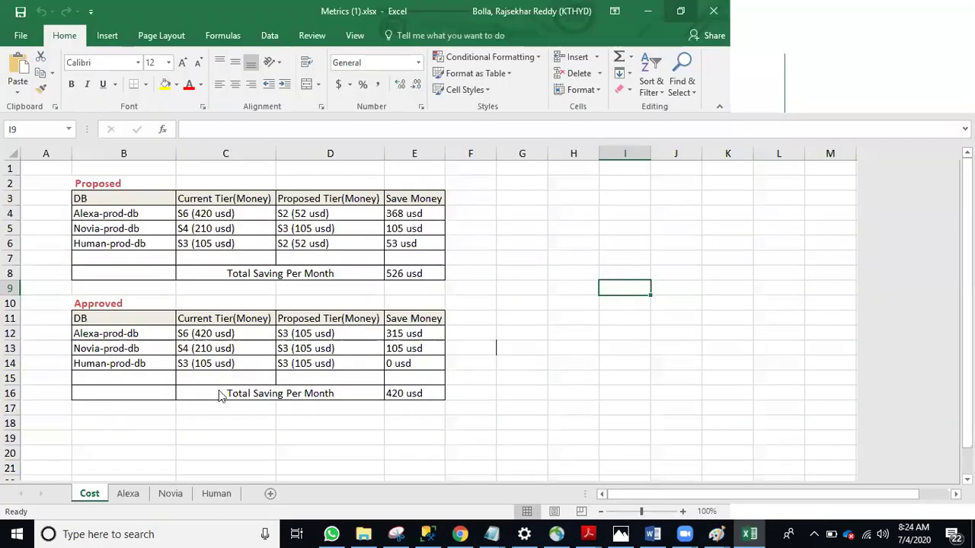
pyautogui.click(128, 493)
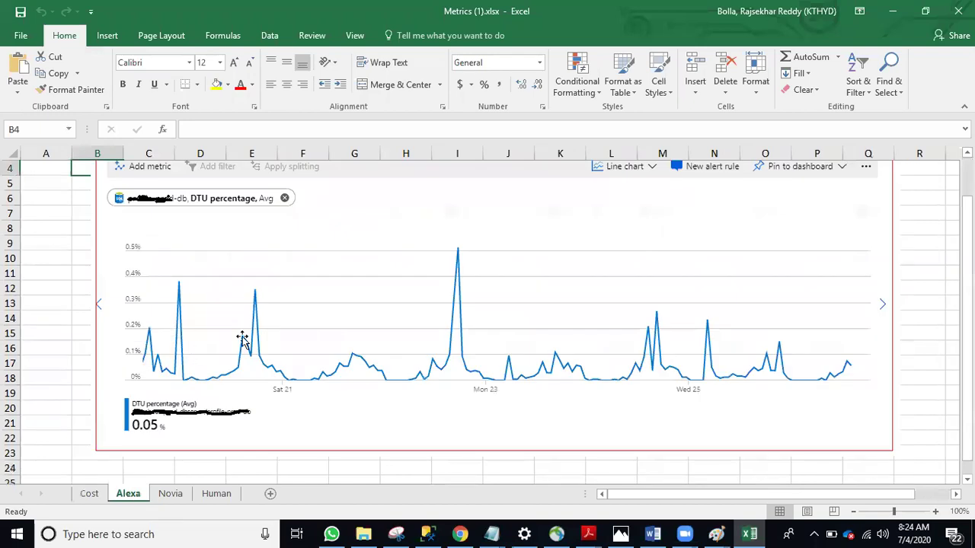
pyautogui.click(460, 534)
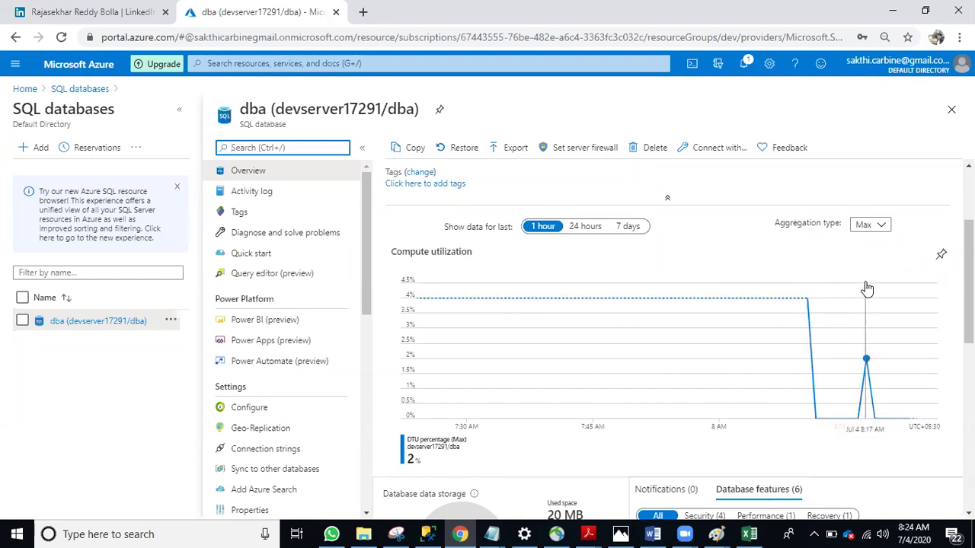
# Look over the dba overview and open its Basic pricing tier (5 DTUs, 2 GB) configuration
pyautogui.scroll(-1, 696, 347)
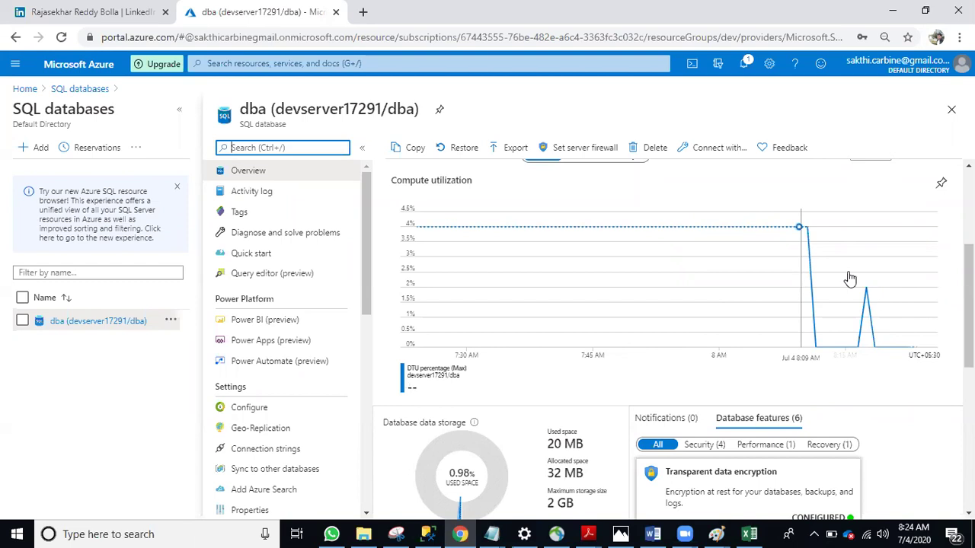
pyautogui.scroll(1, 787, 301)
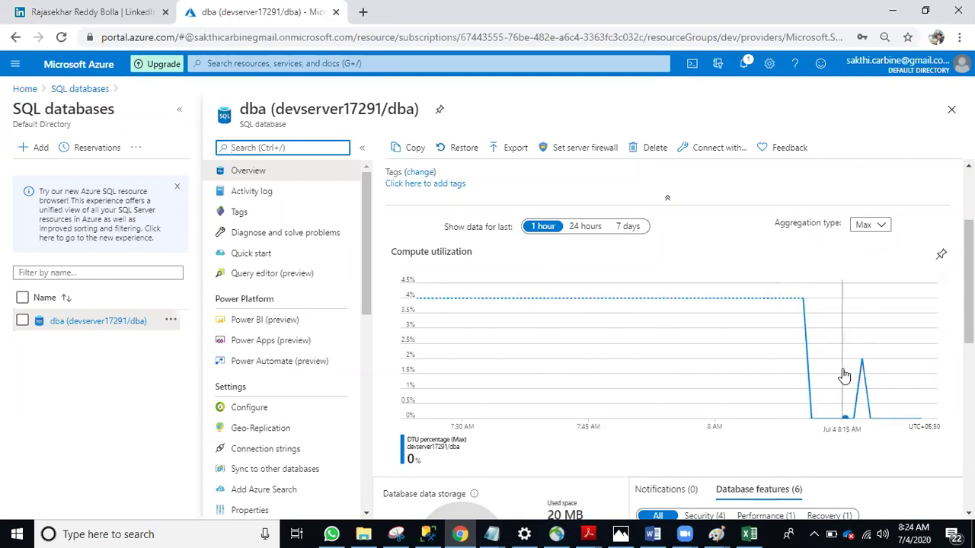
pyautogui.scroll(-2, 533, 385)
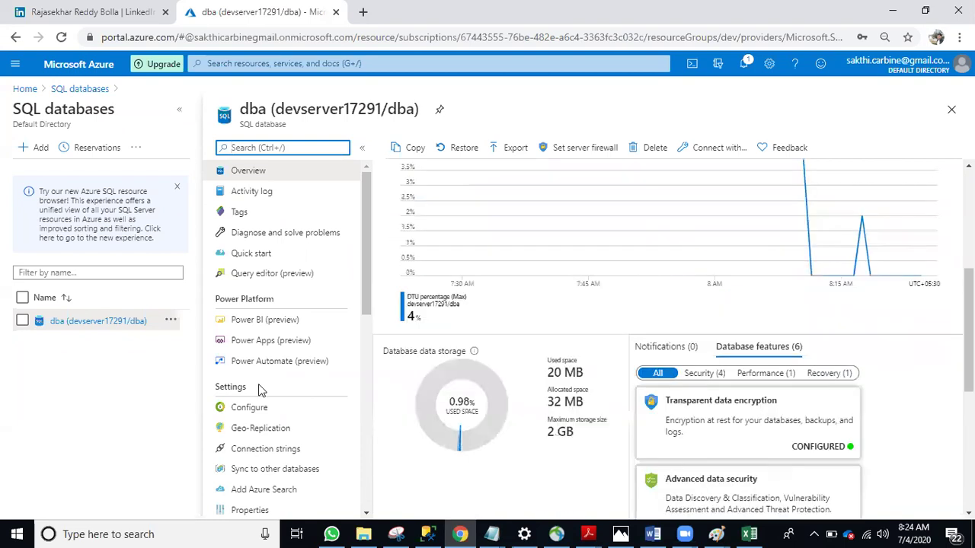
pyautogui.scroll(-4, 282, 390)
pyautogui.scroll(-2, 272, 406)
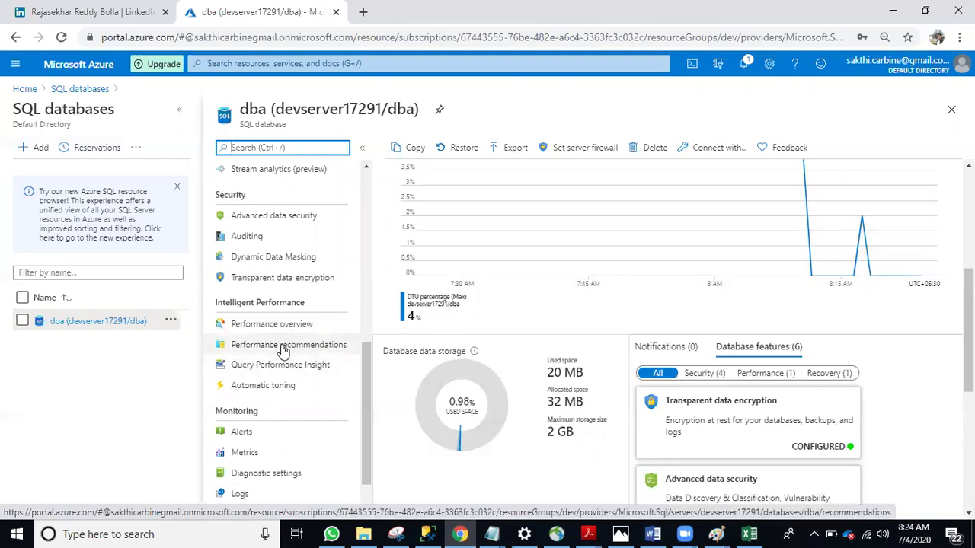
pyautogui.scroll(3, 278, 351)
pyautogui.scroll(4, 533, 386)
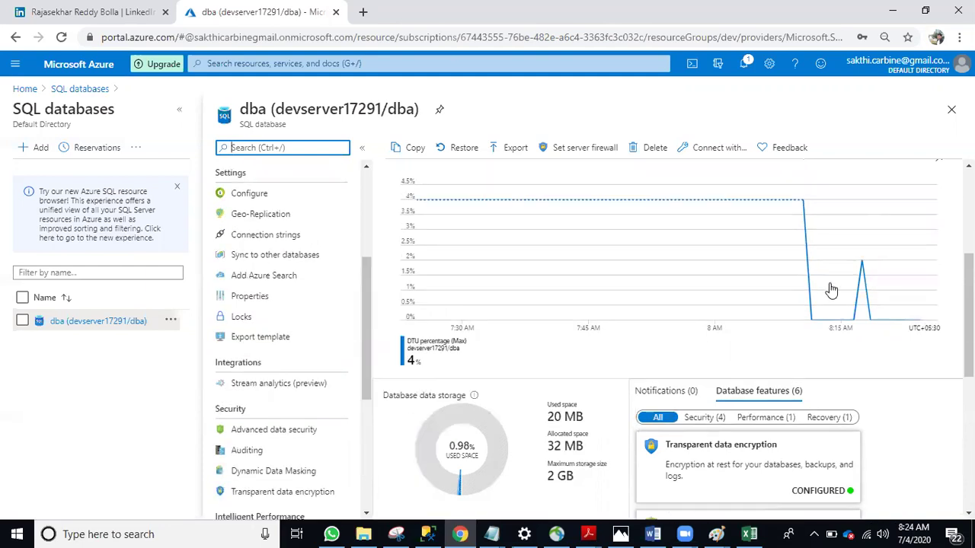
pyautogui.scroll(-3, 646, 305)
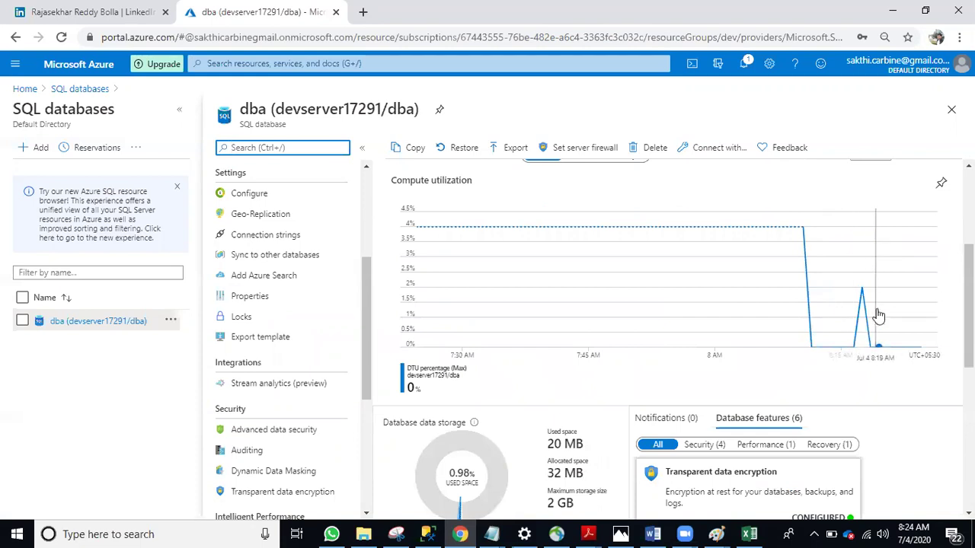
pyautogui.scroll(3, 691, 261)
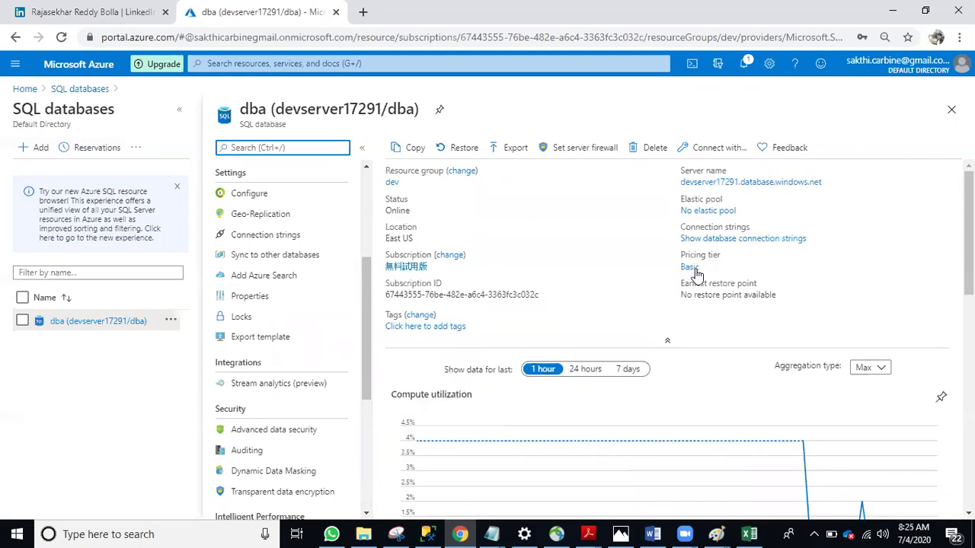
pyautogui.click(690, 267)
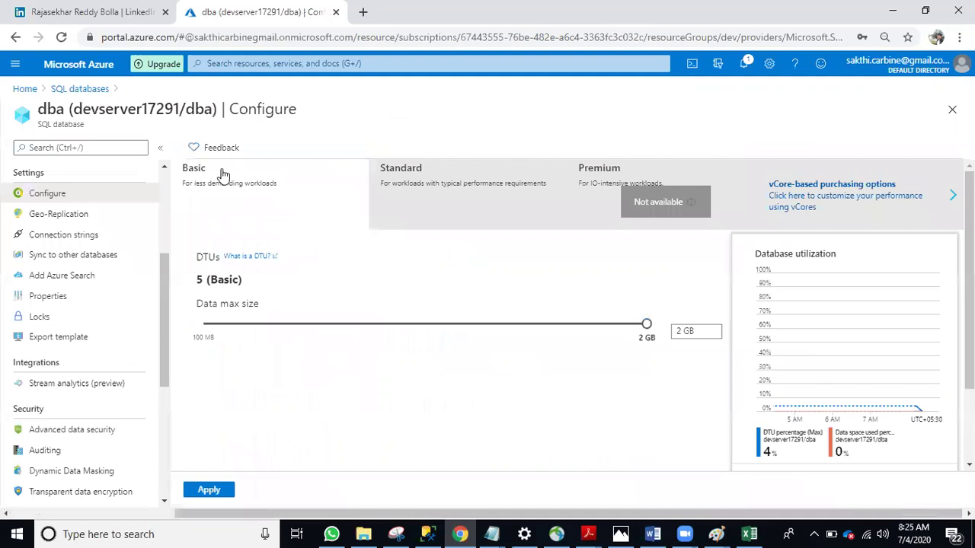
# Switch the dba database from the Basic tier to the Standard tier
pyautogui.moveTo(699, 329); pyautogui.dragTo(671, 329)
pyautogui.click(442, 192)
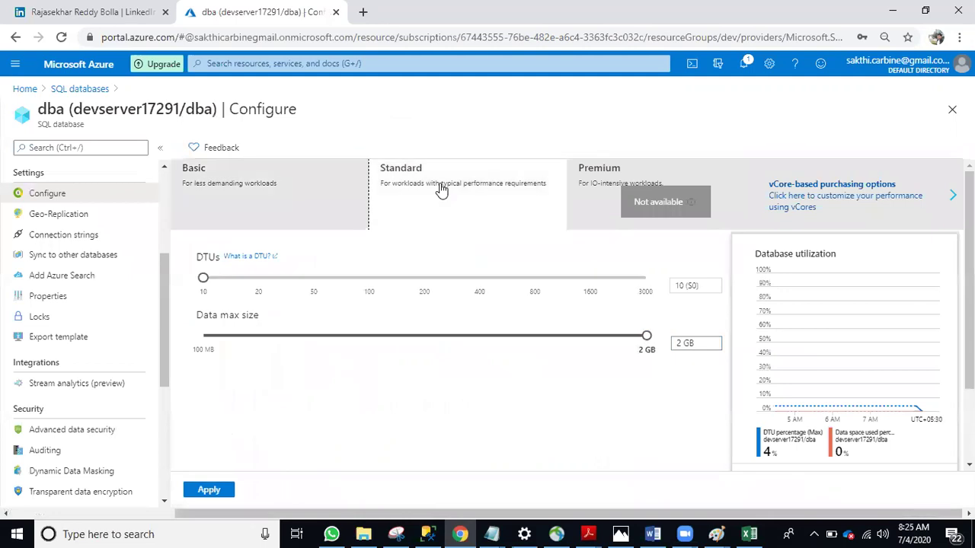
pyautogui.click(242, 177)
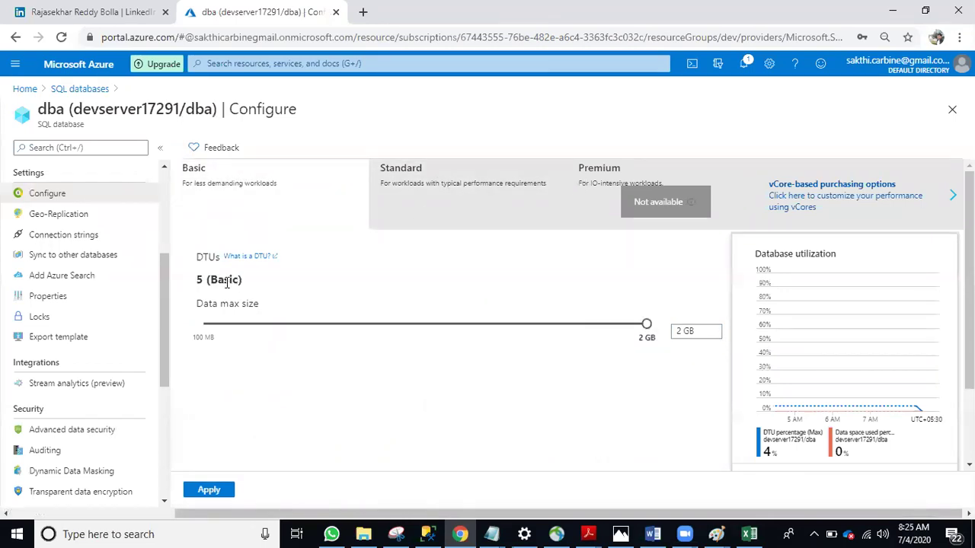
pyautogui.click(428, 175)
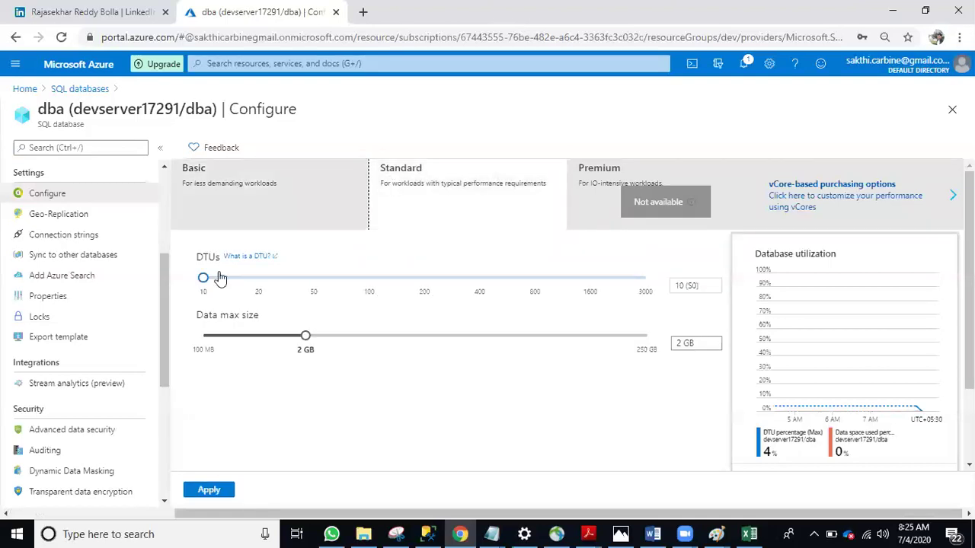
# Raise the DTUs to 50 (S2) and the data max size to 250 GB
pyautogui.moveTo(203, 278); pyautogui.dragTo(258, 278)
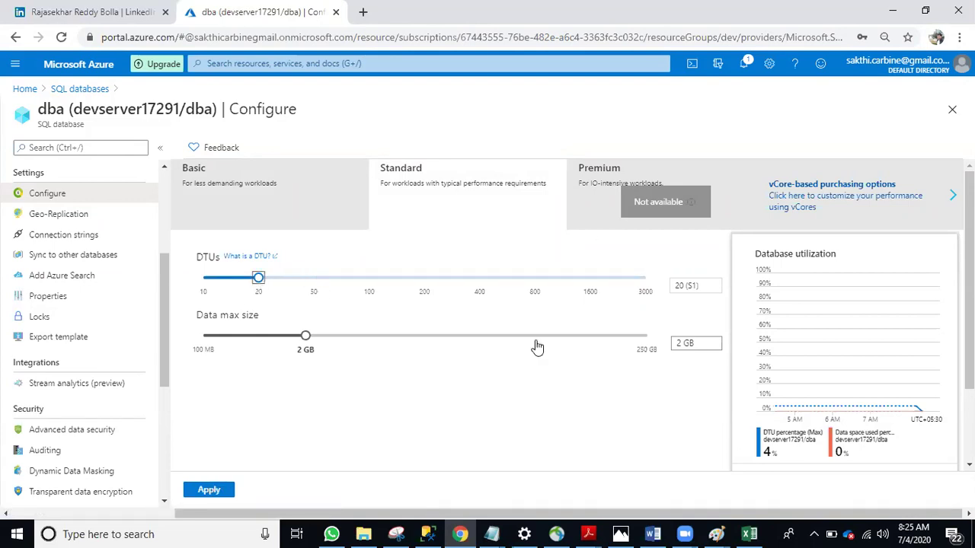
pyautogui.scroll(-1, 537, 347)
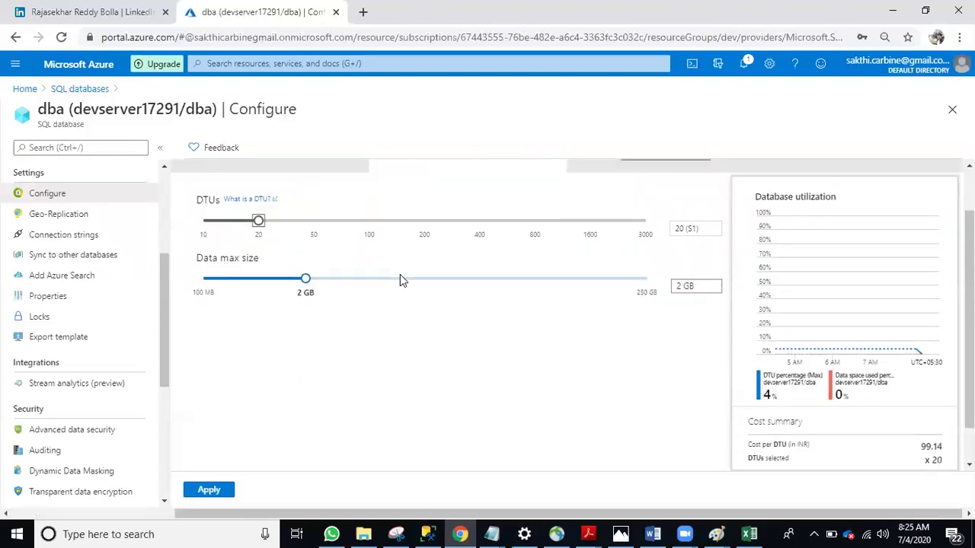
pyautogui.scroll(1, 400, 280)
pyautogui.moveTo(259, 278); pyautogui.dragTo(314, 278)
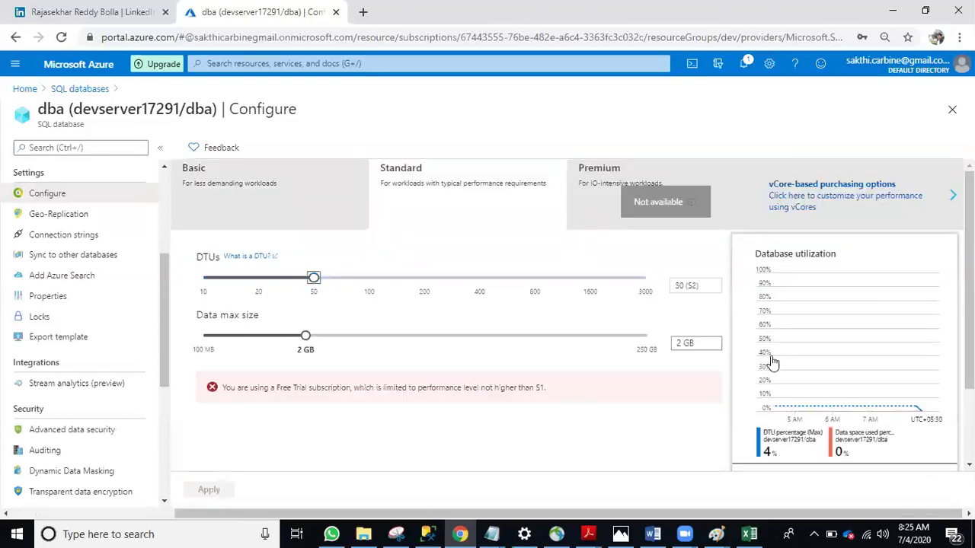
pyautogui.scroll(-2, 772, 366)
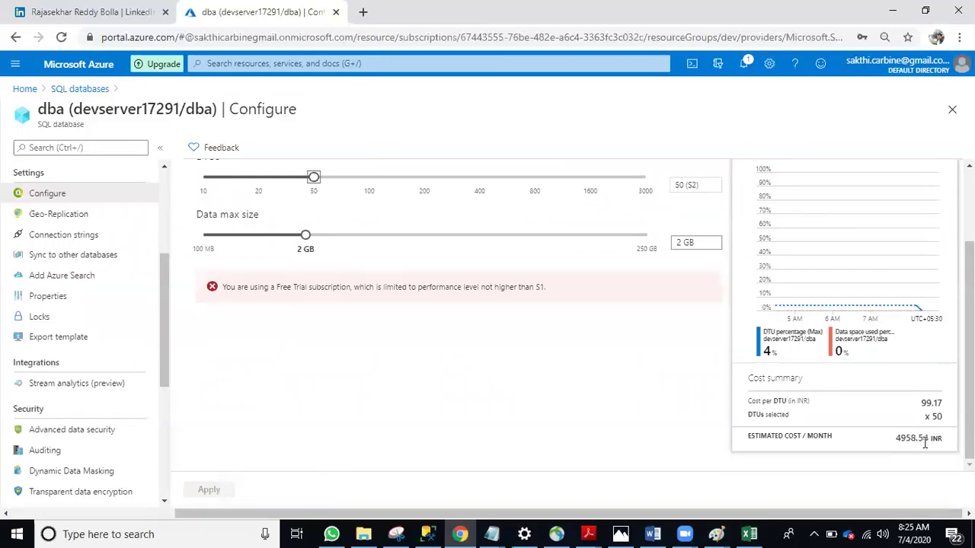
pyautogui.scroll(1, 366, 259)
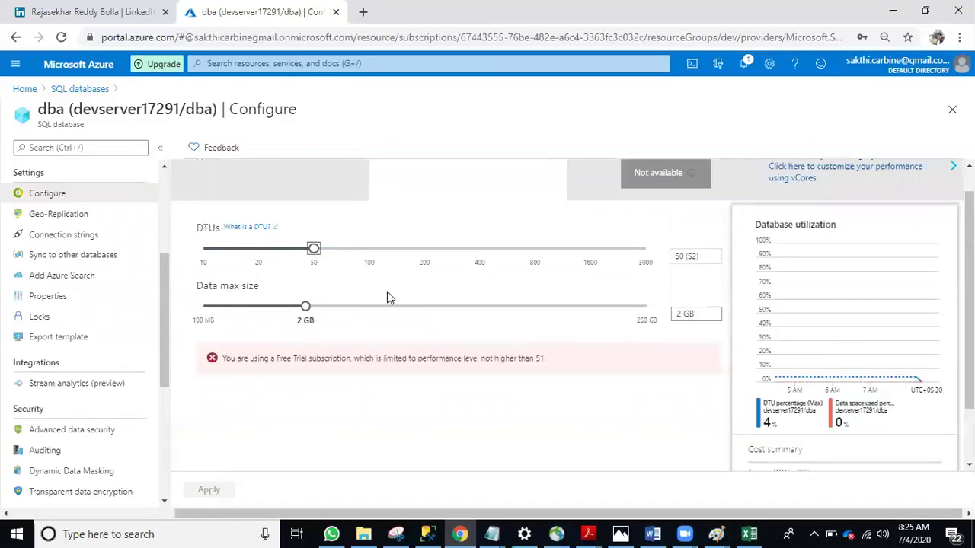
pyautogui.moveTo(305, 306); pyautogui.dragTo(647, 307)
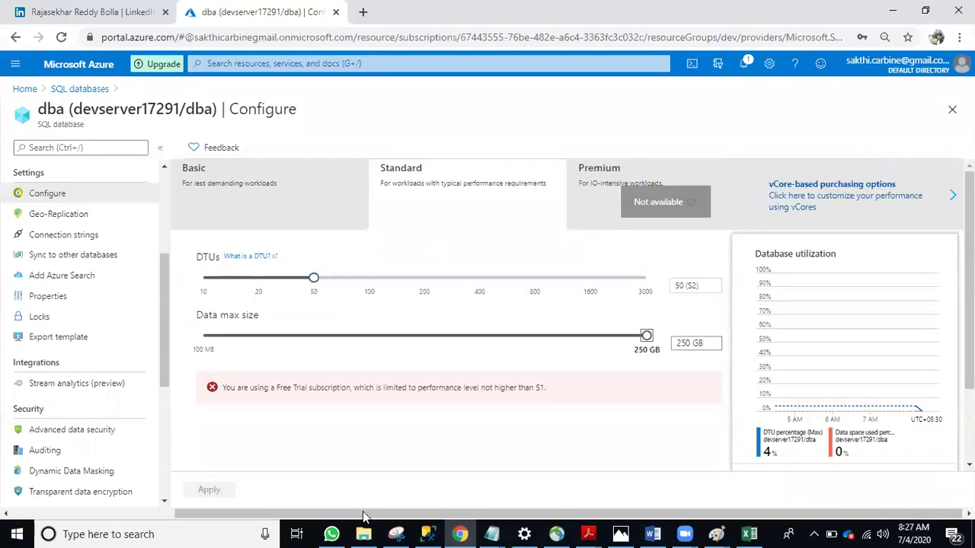
# Leave the S2 settings unapplied and switch to the Azure issues folder in File Explorer
pyautogui.click(364, 533)
# Open 'Saving the cost by lowering the service tier.docx' in Word
pyautogui.scroll(3, 358, 313)
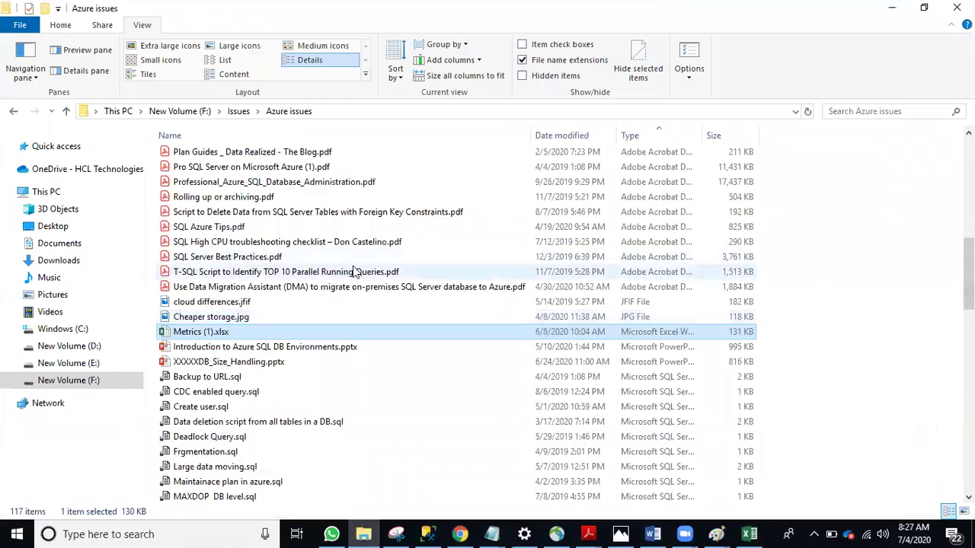
pyautogui.scroll(-15, 341, 320)
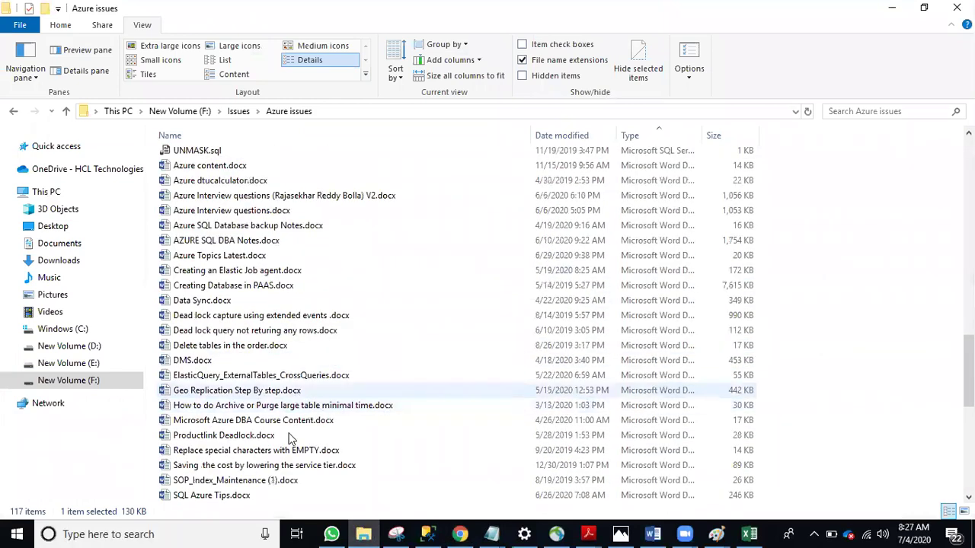
pyautogui.click(329, 332)
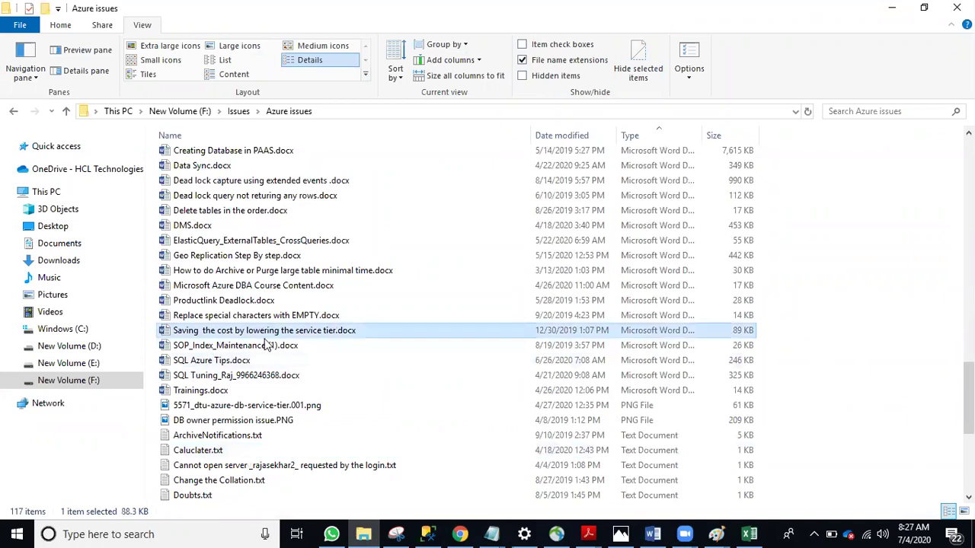
pyautogui.doubleClick(328, 332)
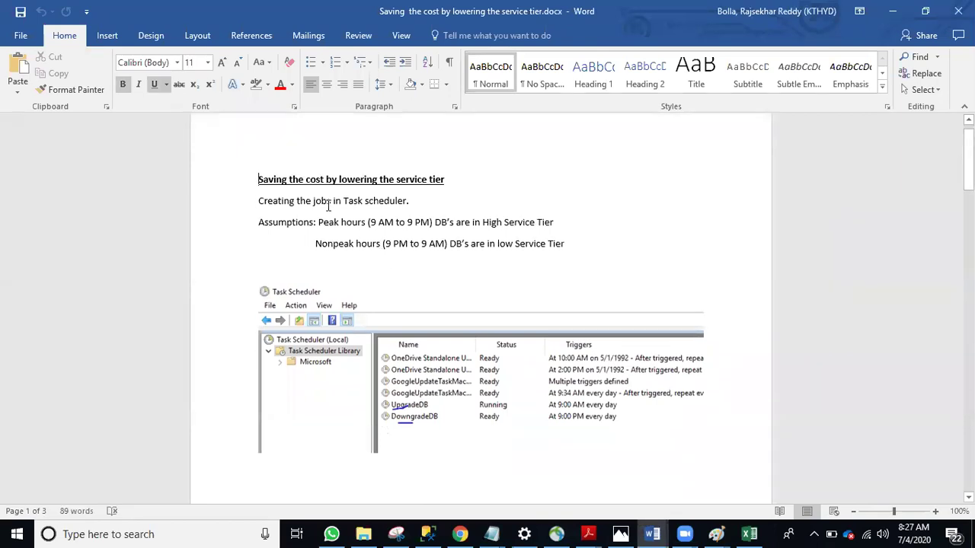
# Scroll to the Upgrade script and highlight its SERVICE_OBJECTIVE = 'S1' ALTER DATABASE setting
pyautogui.scroll(-1, 332, 202)
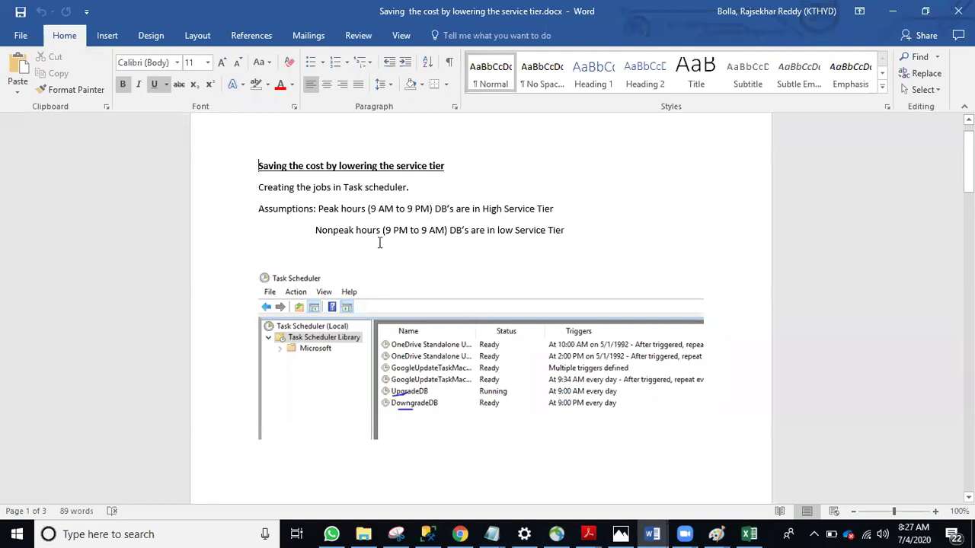
pyautogui.scroll(-2, 340, 256)
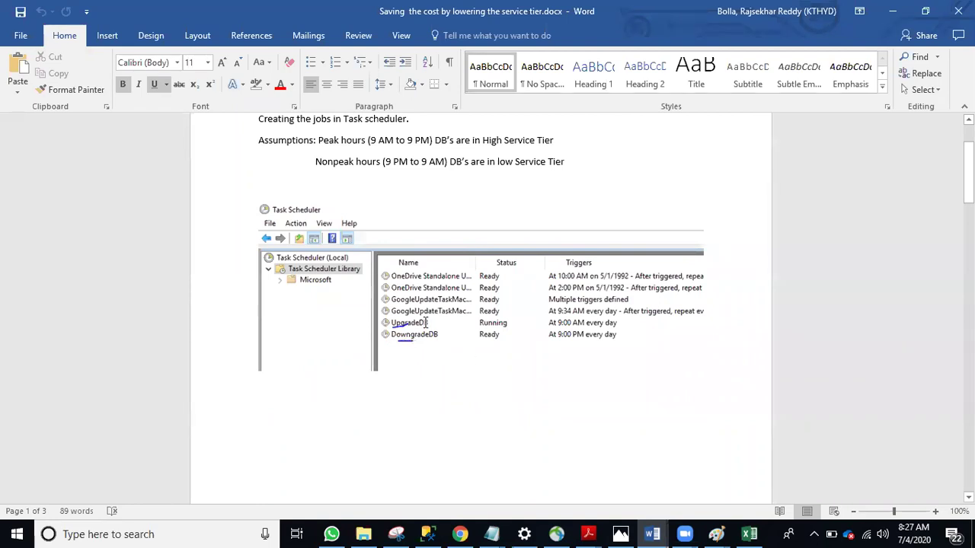
pyautogui.scroll(-10, 409, 340)
pyautogui.scroll(-10, 402, 335)
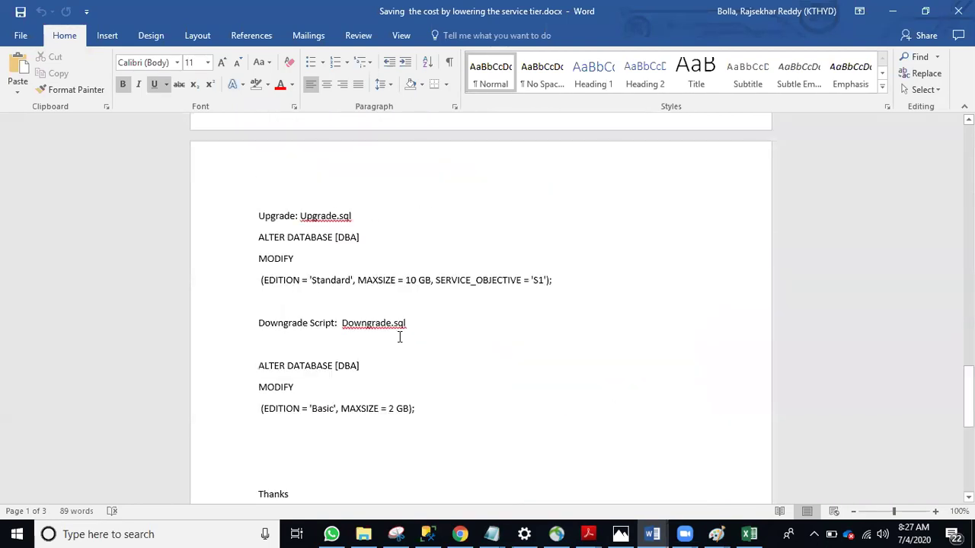
pyautogui.scroll(2, 633, 290)
pyautogui.moveTo(633, 289); pyautogui.dragTo(250, 243)
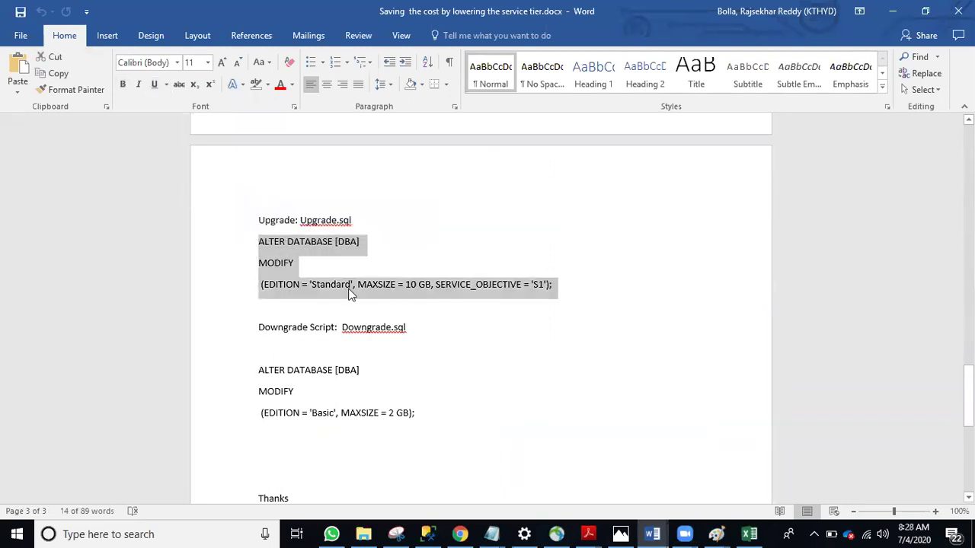
pyautogui.click(383, 285)
pyautogui.moveTo(447, 281); pyautogui.dragTo(531, 283)
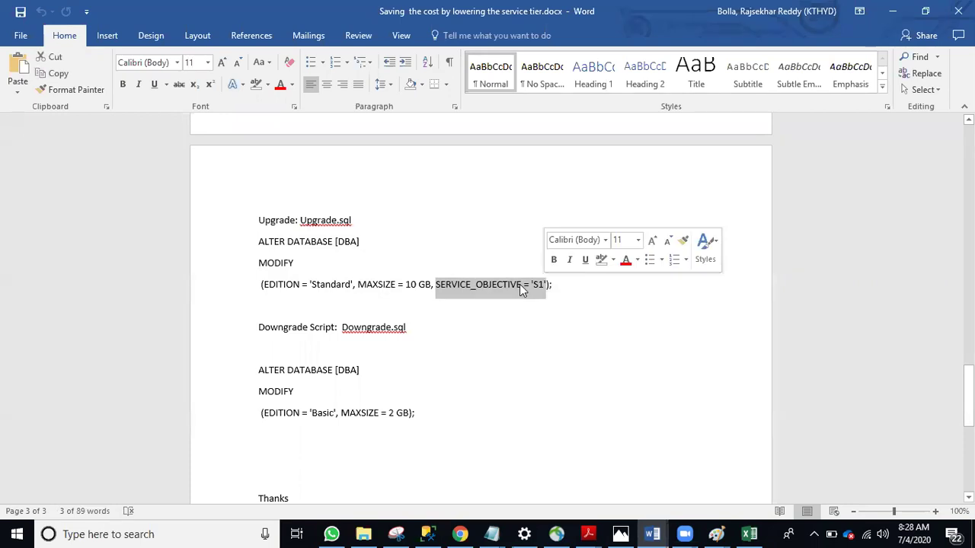
# Check the Downgrade script's Basic edition values, then return to the Azure Configure page
pyautogui.scroll(-1, 329, 381)
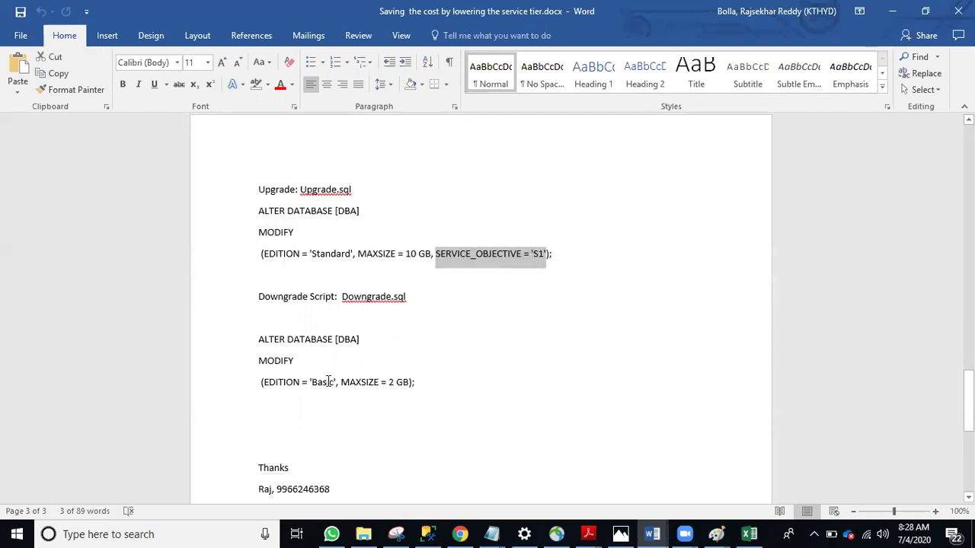
pyautogui.moveTo(310, 379); pyautogui.dragTo(386, 385)
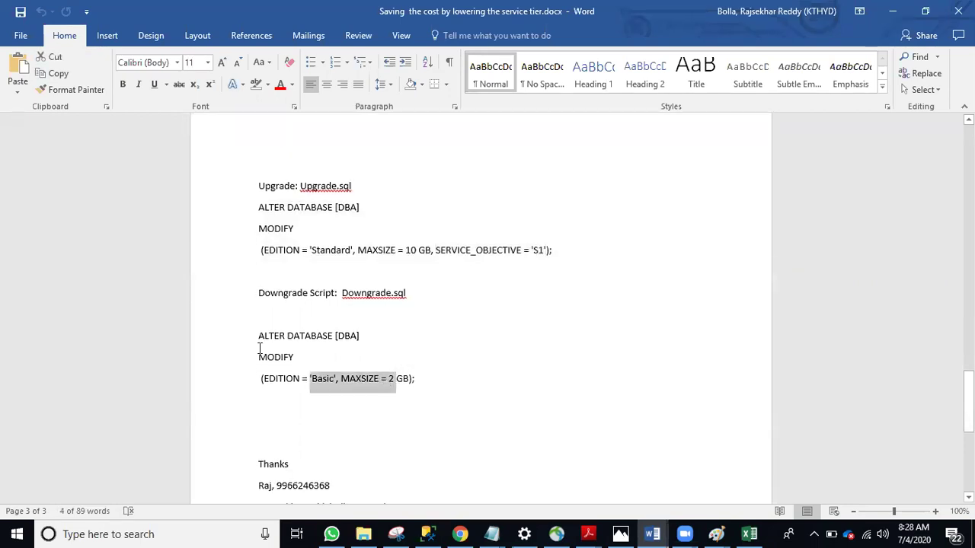
pyautogui.click(396, 237)
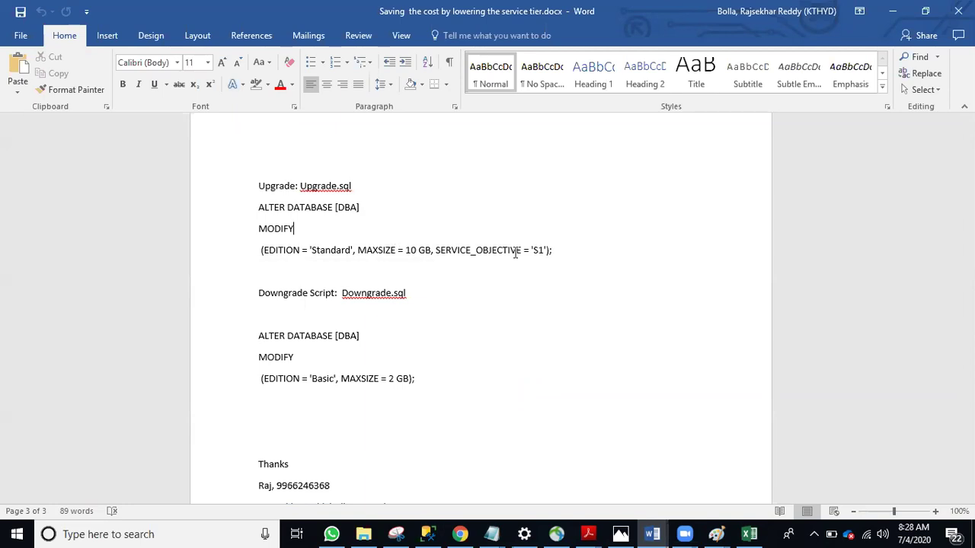
pyautogui.scroll(-2, 398, 285)
pyautogui.scroll(2, 381, 272)
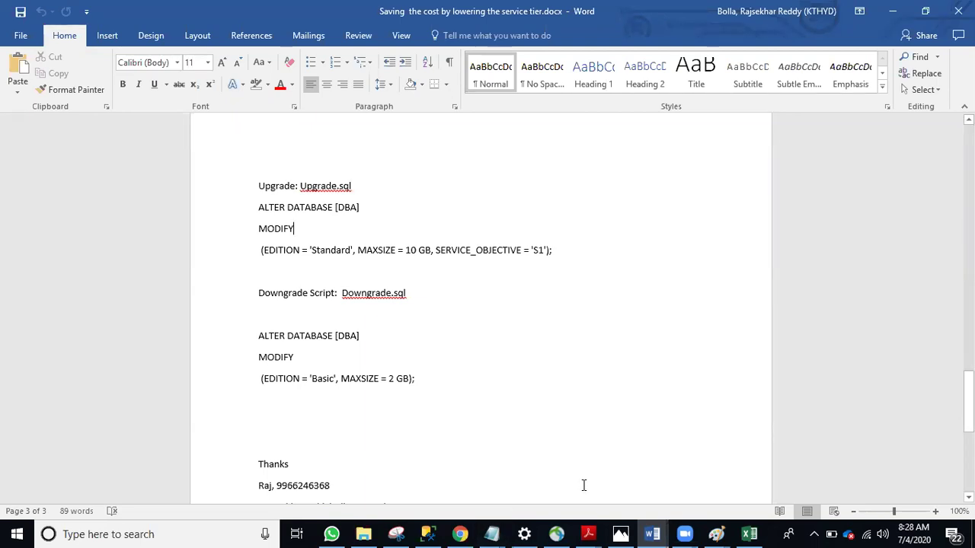
pyautogui.click(484, 365)
pyautogui.scroll(15, 442, 330)
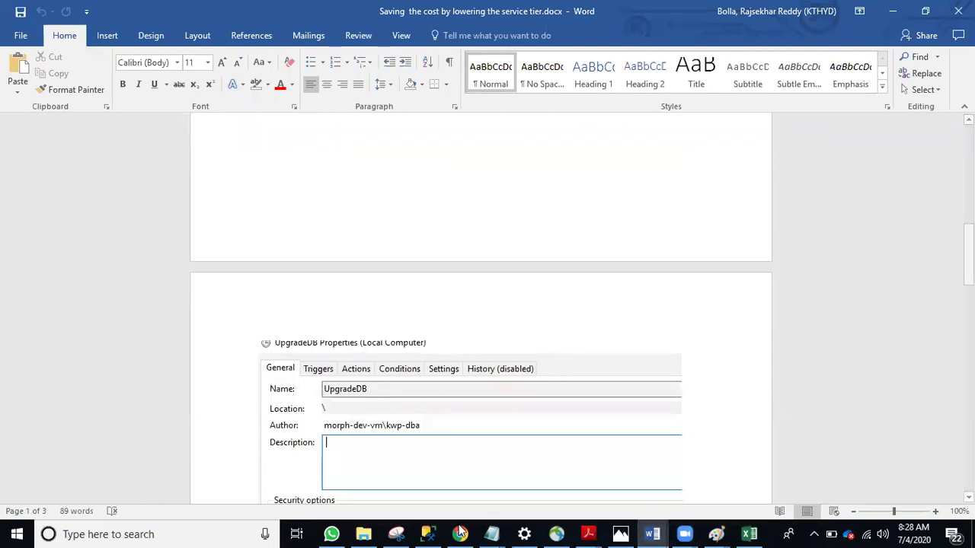
pyautogui.moveTo(460, 533)
pyautogui.click(460, 493)
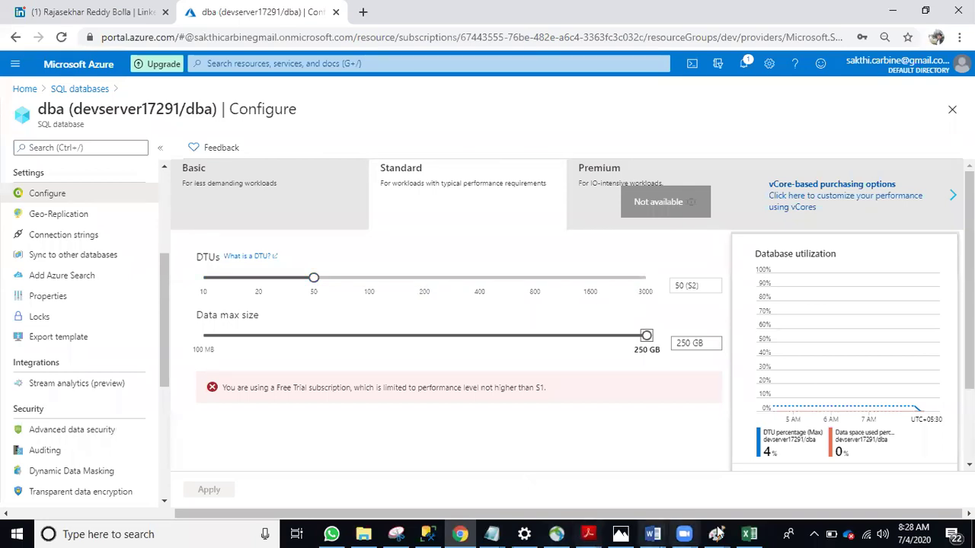
# Highlight the server name in the Upgrade.sql sqlcmd arguments, then switch to Management Studio
pyautogui.click(657, 533)
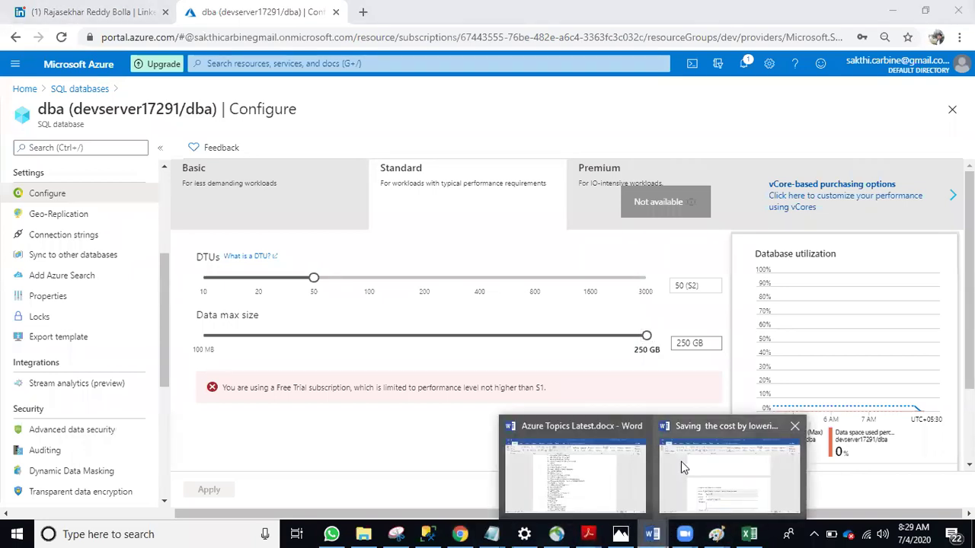
pyautogui.click(681, 461)
pyautogui.scroll(4, 431, 300)
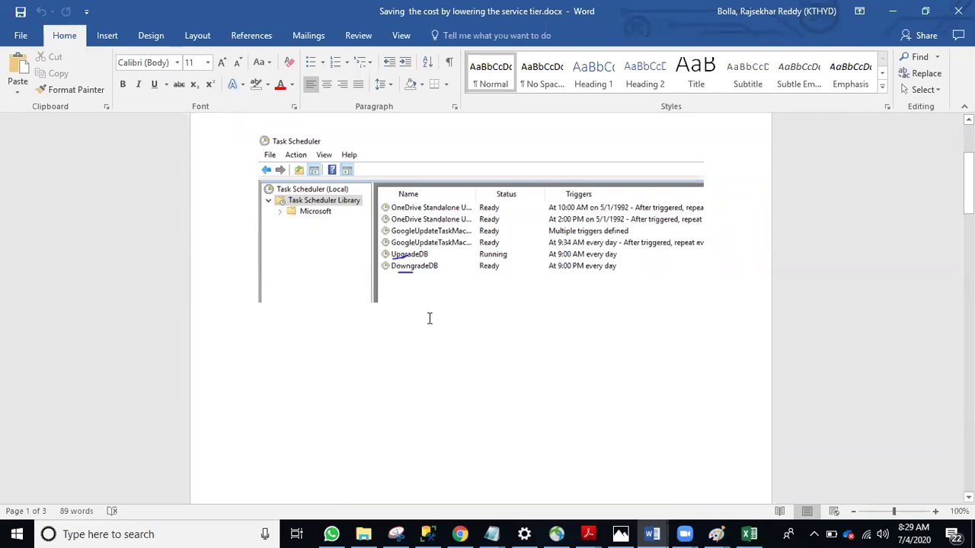
pyautogui.scroll(-3, 455, 331)
pyautogui.scroll(-15, 455, 330)
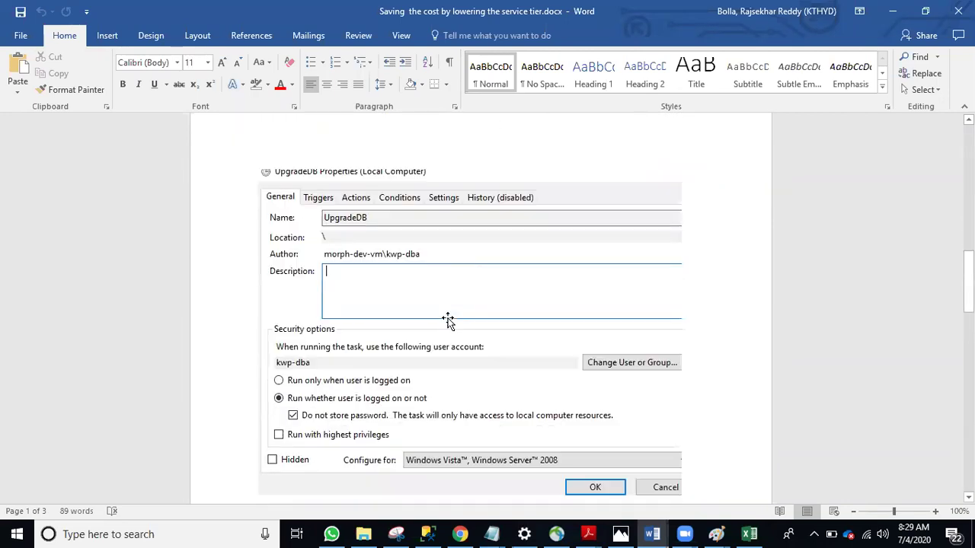
pyautogui.scroll(-5, 449, 332)
pyautogui.scroll(-8, 448, 334)
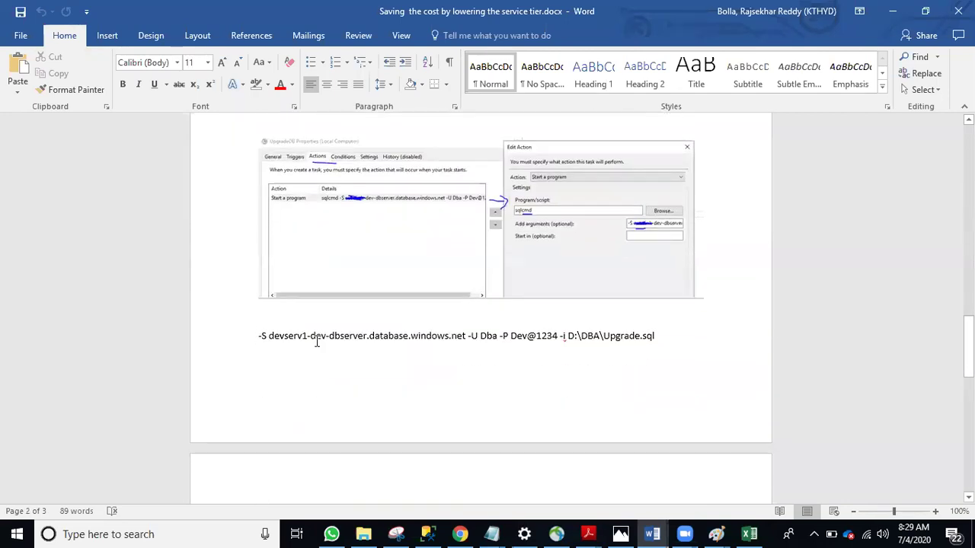
pyautogui.moveTo(271, 335); pyautogui.dragTo(654, 336)
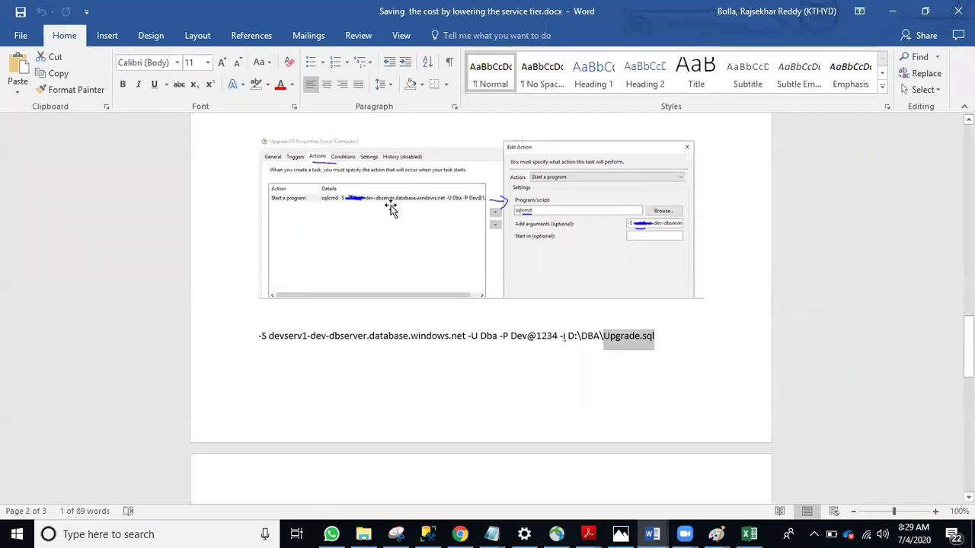
pyautogui.scroll(2, 507, 256)
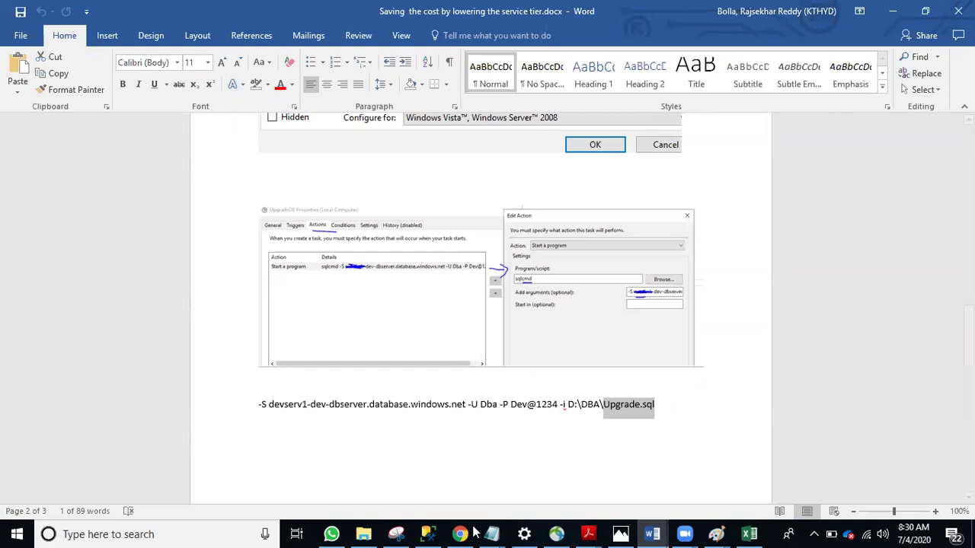
pyautogui.click(428, 534)
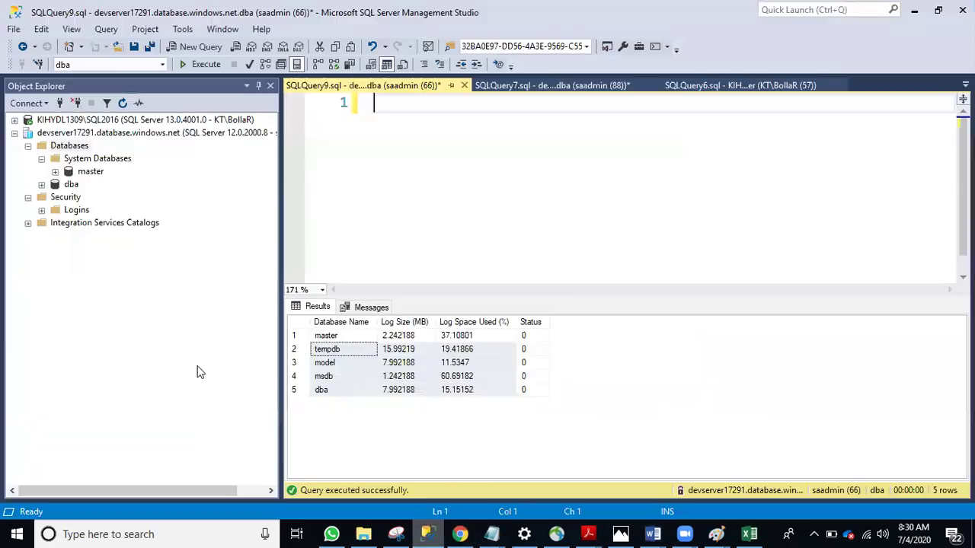
pyautogui.click(84, 134)
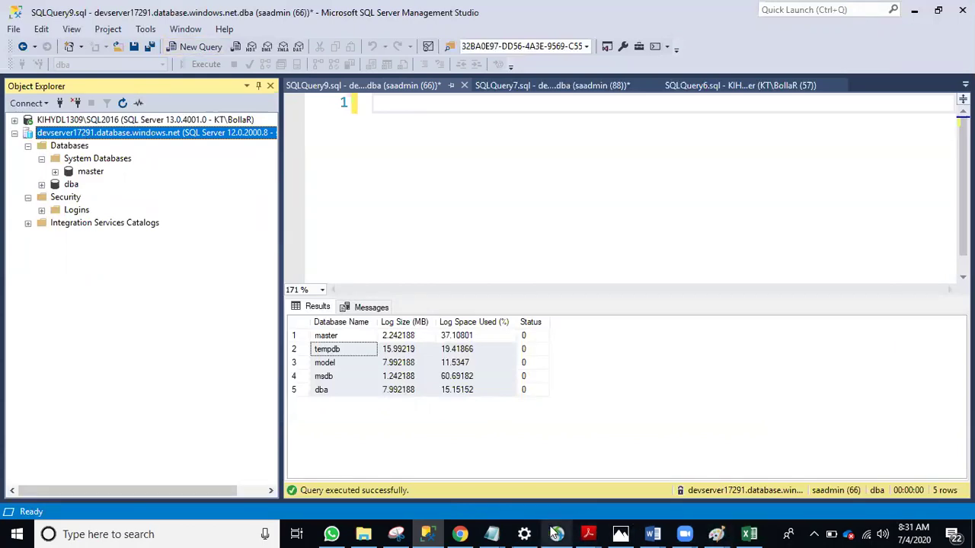
pyautogui.click(649, 533)
pyautogui.scroll(-3, 411, 363)
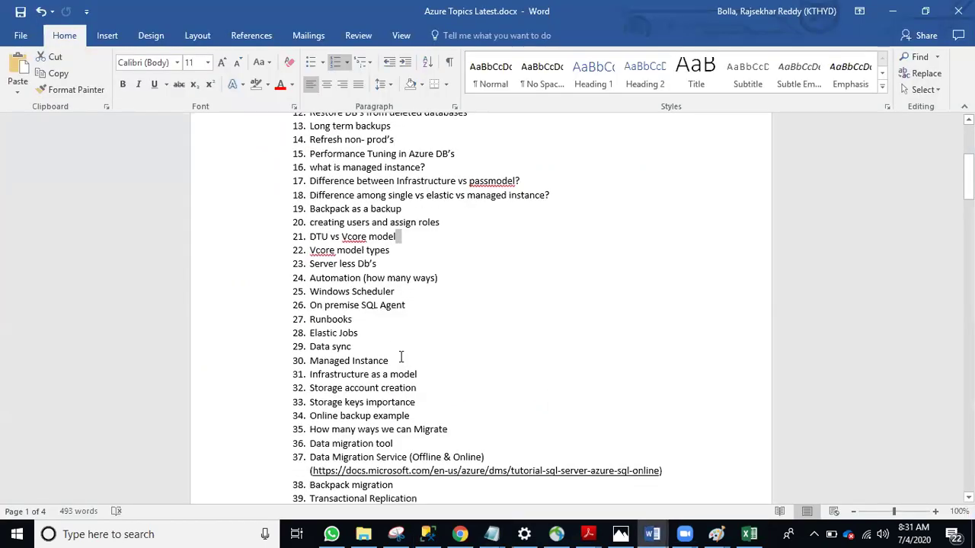
pyautogui.scroll(-3, 401, 357)
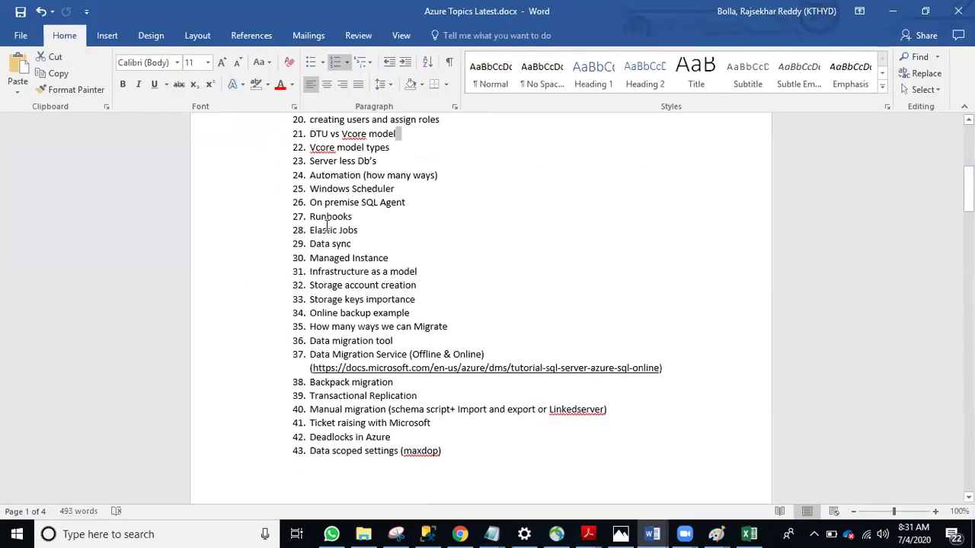
pyautogui.click(306, 176)
pyautogui.press('Tab')
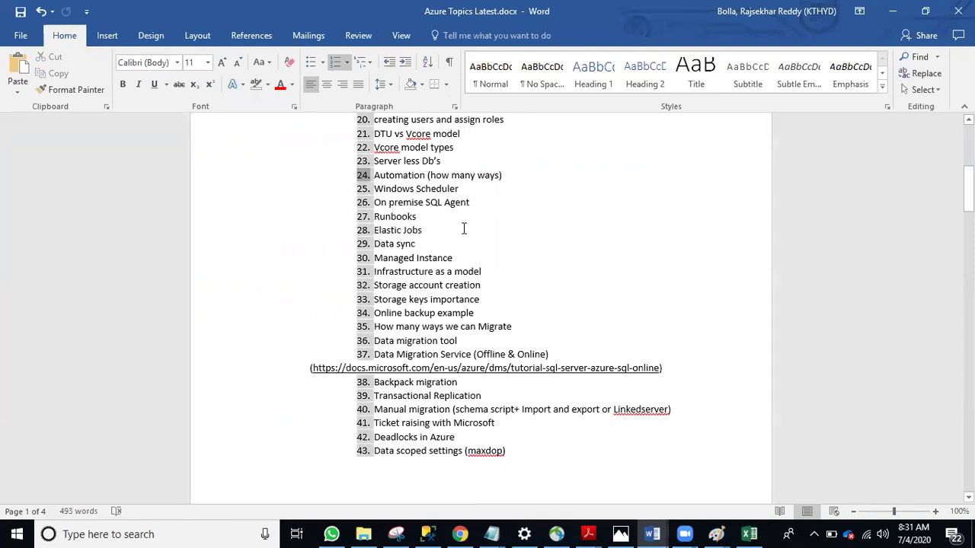
pyautogui.hotkey('ctrl', 'z')
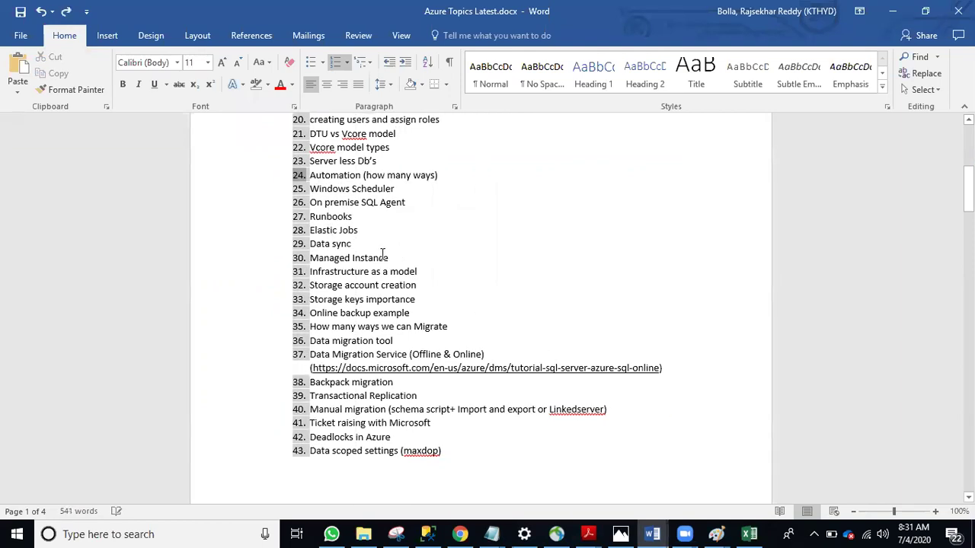
pyautogui.moveTo(358, 233); pyautogui.dragTo(311, 189)
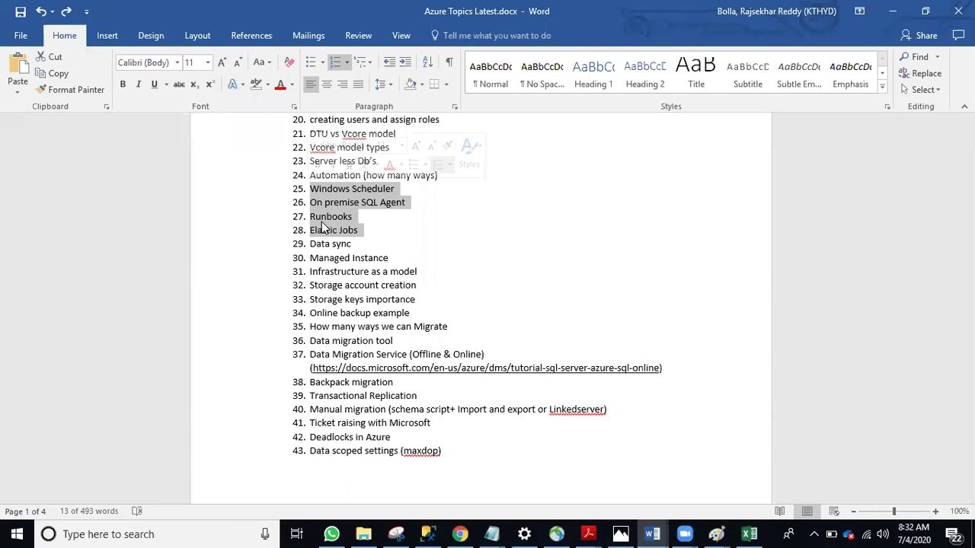
pyautogui.click(431, 534)
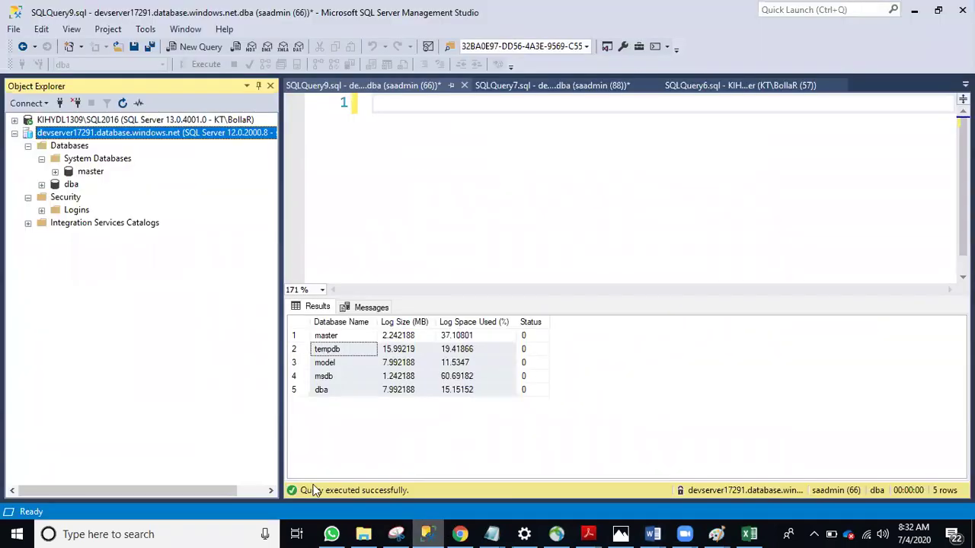
pyautogui.click(450, 186)
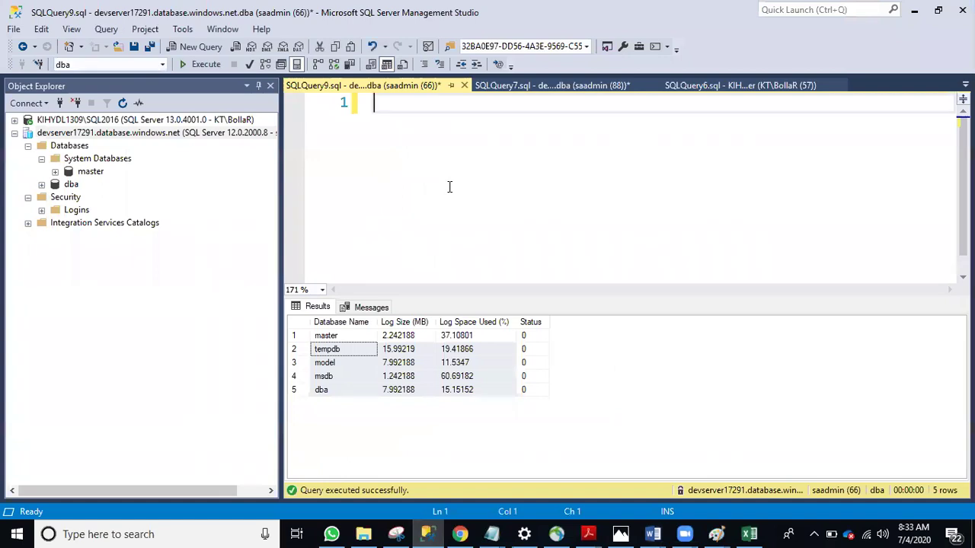
pyautogui.write('select ')
pyautogui.write('*')
pyautogui.hotkey('ctrl', 'space')
pyautogui.press('BackSpace')
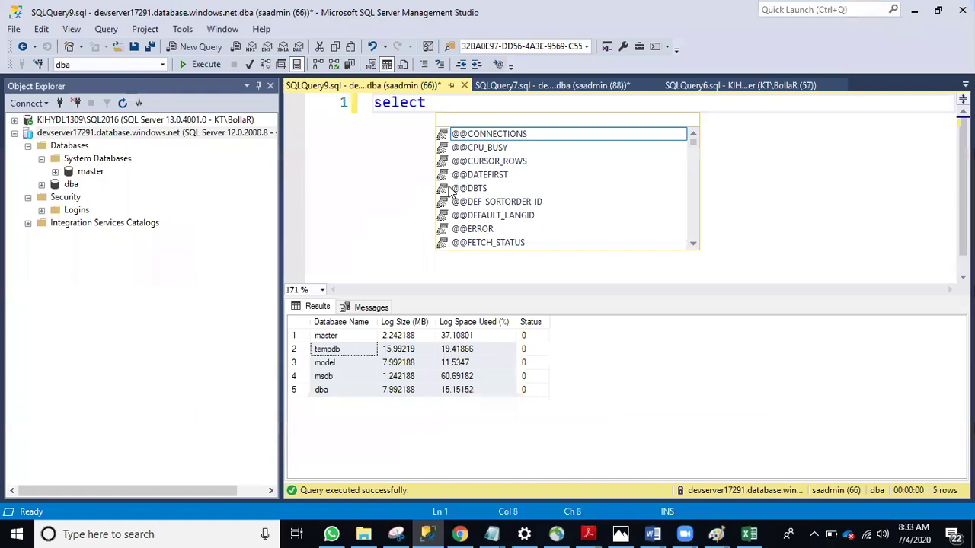
pyautogui.write('@@')
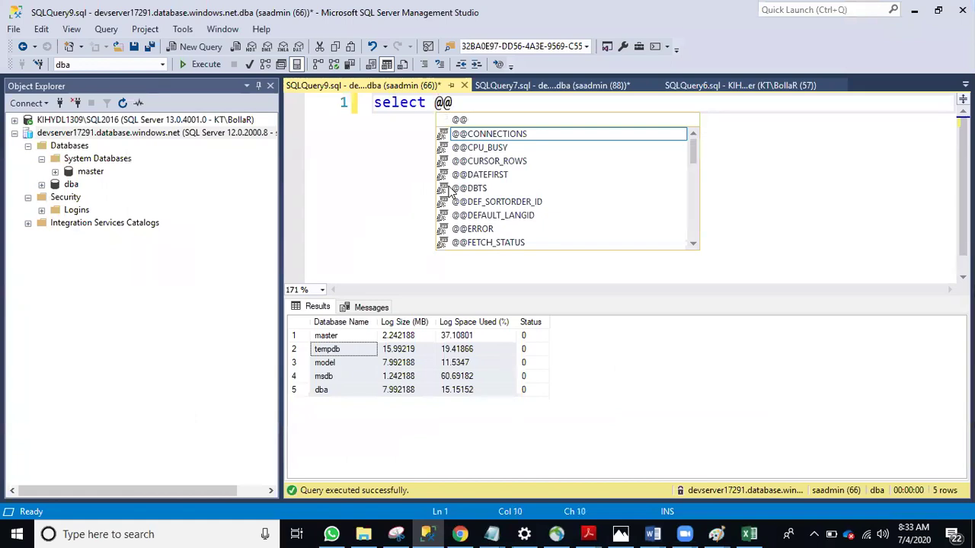
pyautogui.write('ser')
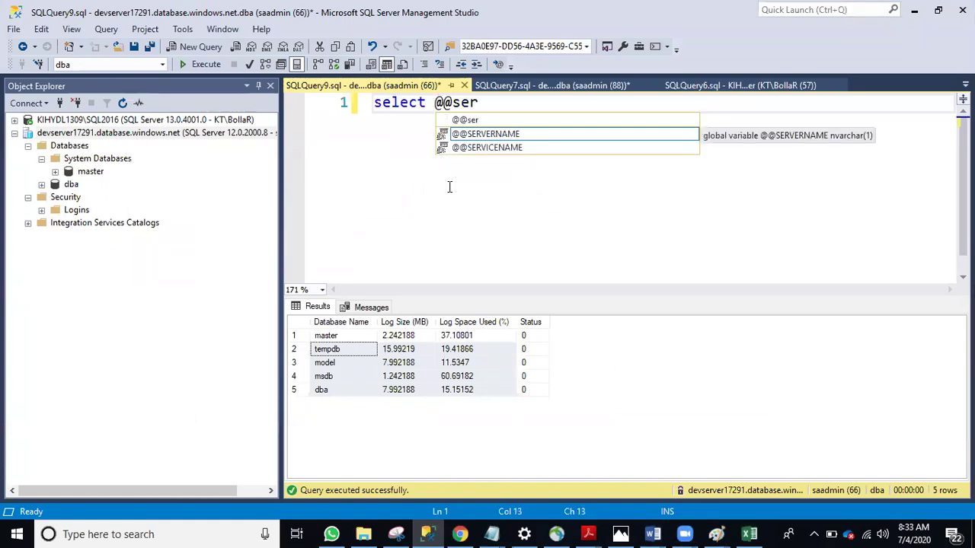
pyautogui.write('vion')
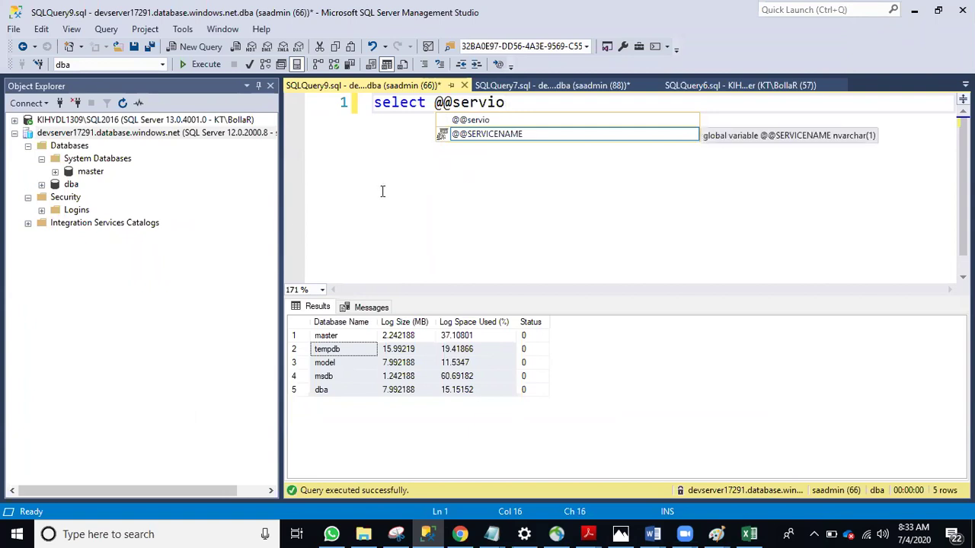
pyautogui.press('Escape')
pyautogui.write('n')
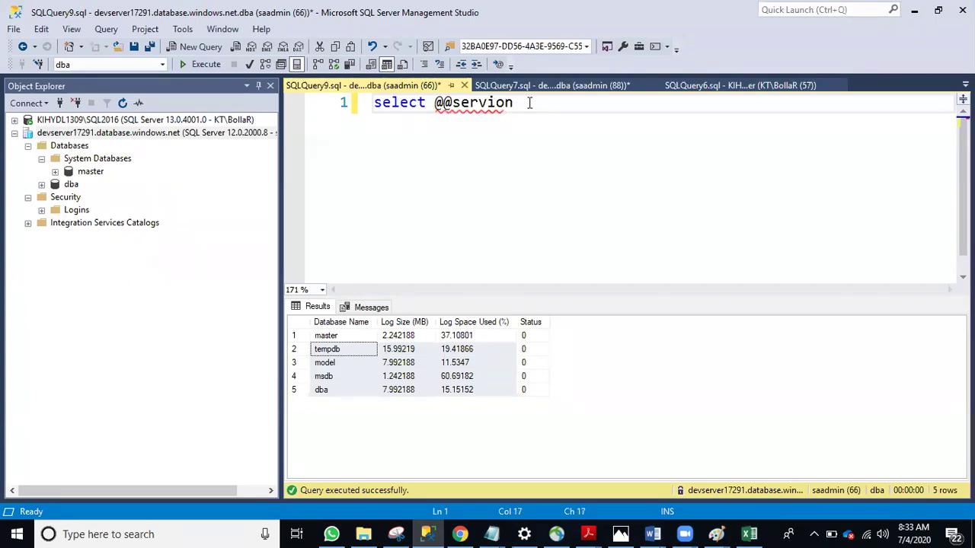
pyautogui.hotkey('ctrl', 'space')
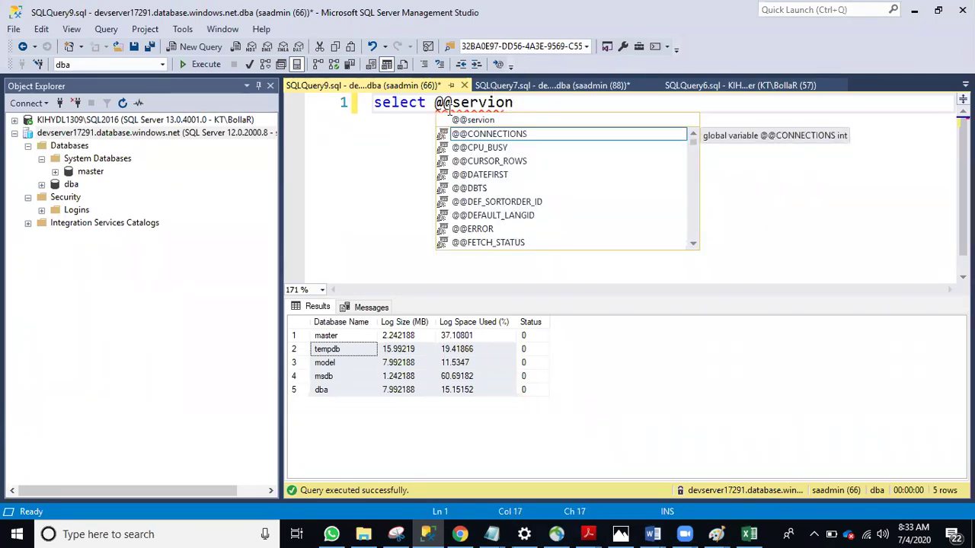
pyautogui.click(448, 111)
pyautogui.press('Delete')
pyautogui.write('v')
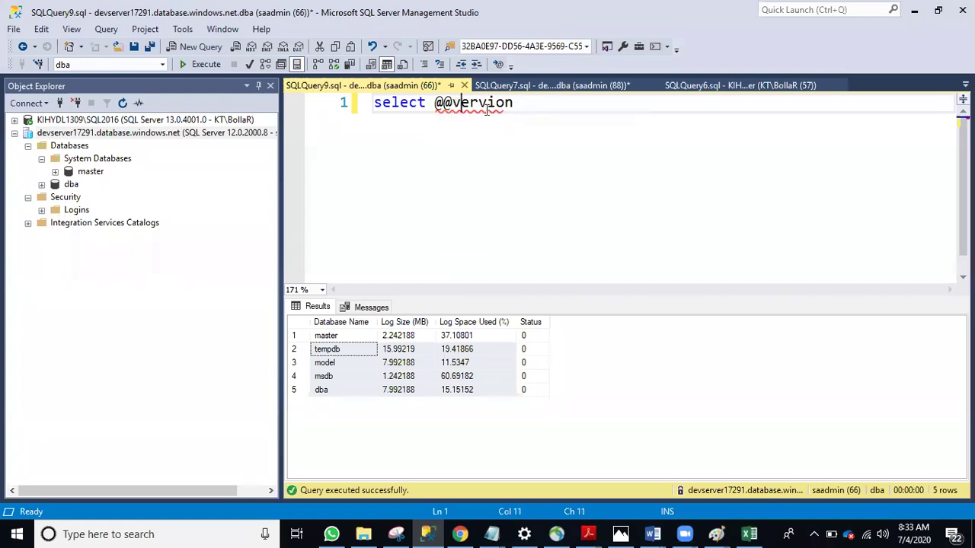
pyautogui.hotkey('ctrl', 'space')
pyautogui.click(526, 106)
pyautogui.press('BackSpace')
pyautogui.press('BackSpace')
pyautogui.press('BackSpace')
pyautogui.press('BackSpace')
pyautogui.press('BackSpace')
pyautogui.write('sion')
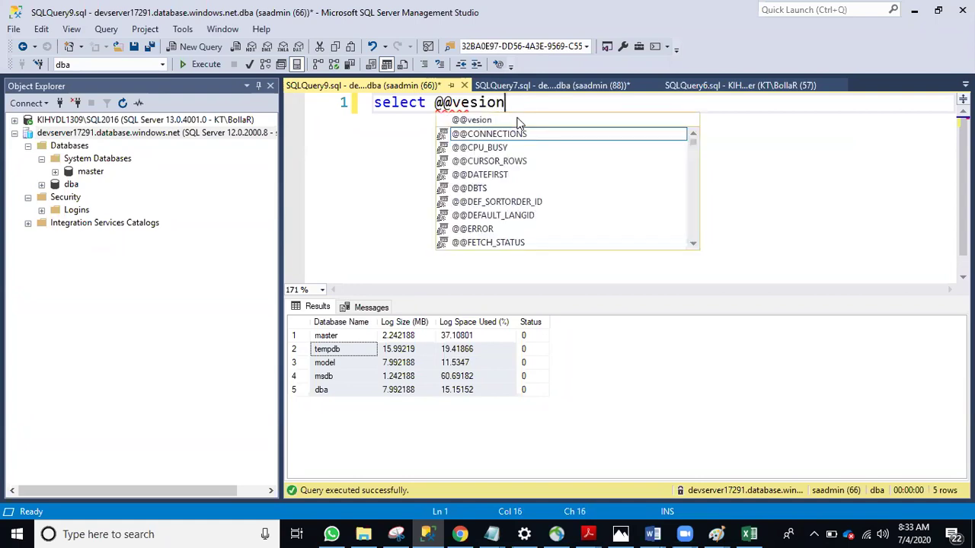
pyautogui.press('BackSpace')
pyautogui.press('BackSpace')
pyautogui.press('BackSpace')
pyautogui.press('BackSpace')
pyautogui.press('BackSpace')
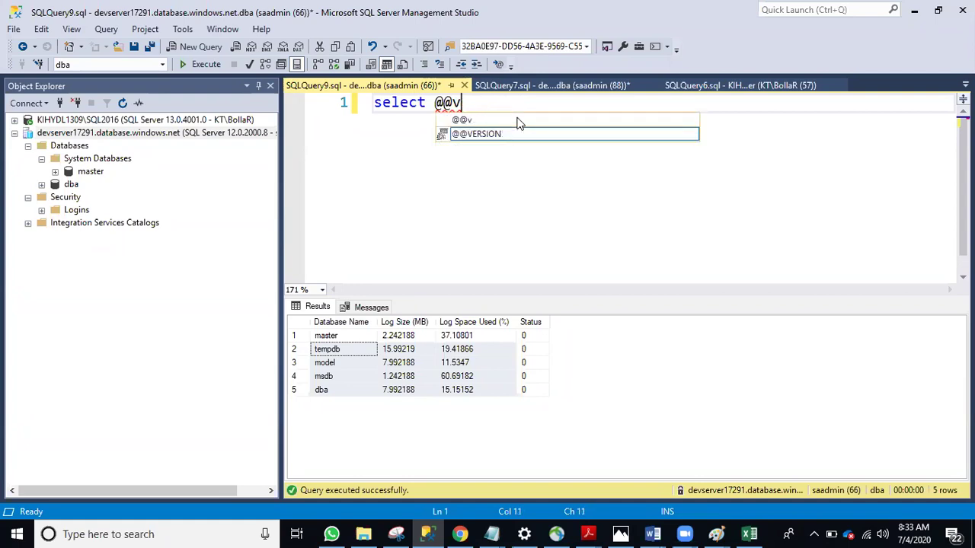
pyautogui.write('ersion')
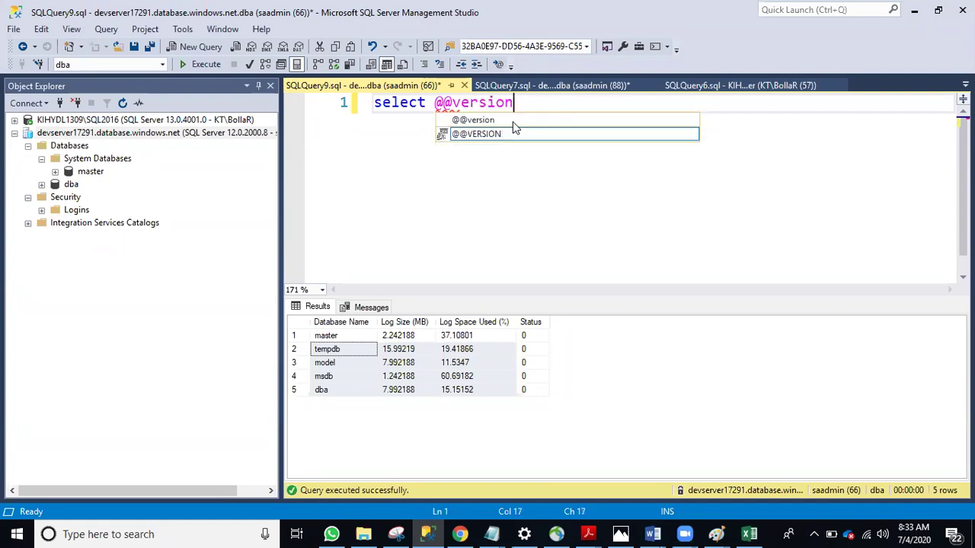
pyautogui.press('F5')
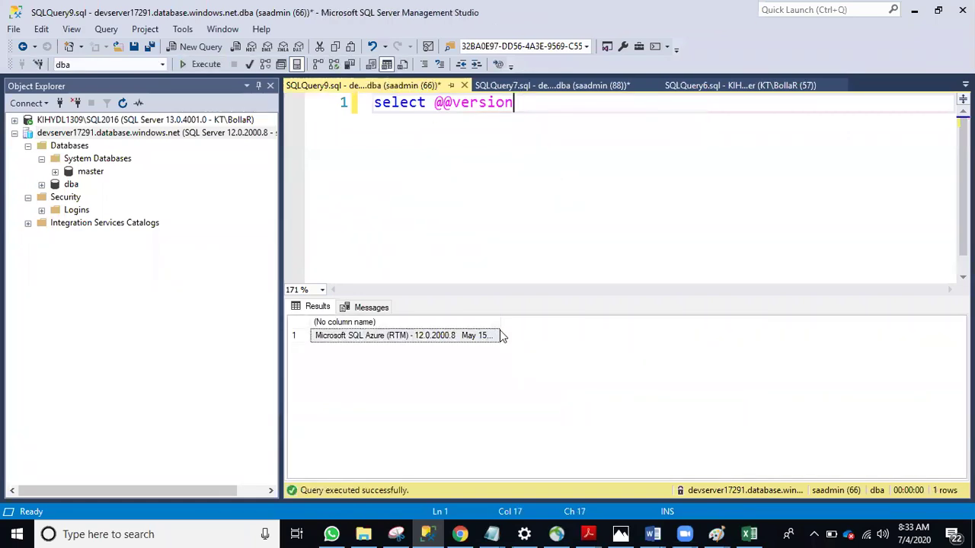
# Rerun as text output and highlight the Microsoft SQL Azure (RTM) - 12.0.2000.8 line
pyautogui.doubleClick(500, 324)
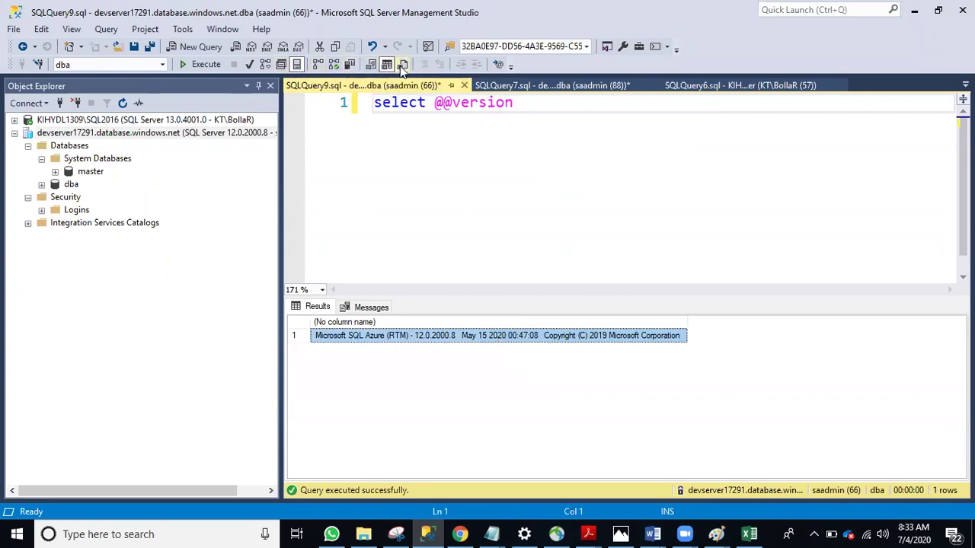
pyautogui.click(213, 65)
pyautogui.click(492, 391)
pyautogui.scroll(1, 496, 391)
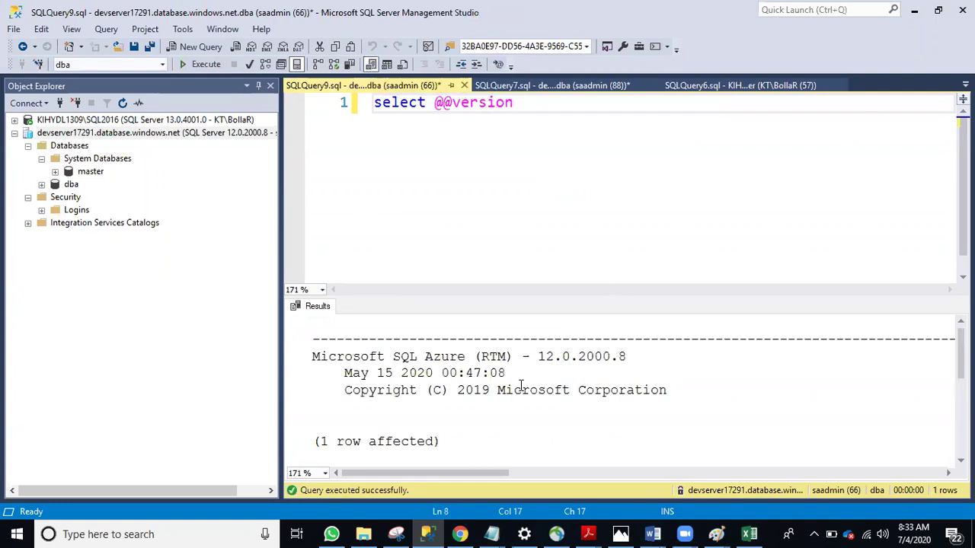
pyautogui.scroll(-2, 520, 389)
pyautogui.scroll(2, 468, 381)
pyautogui.moveTo(318, 356); pyautogui.dragTo(635, 354)
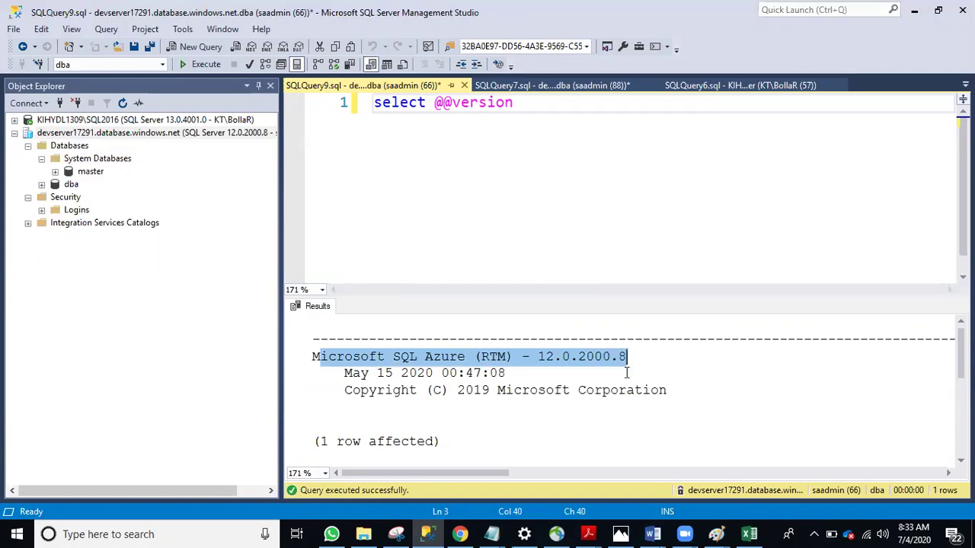
pyautogui.click(628, 372)
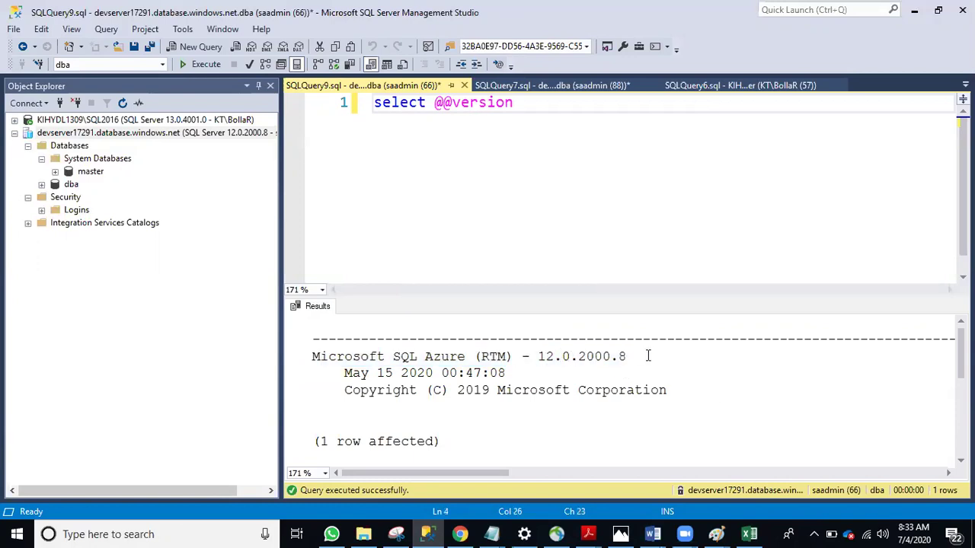
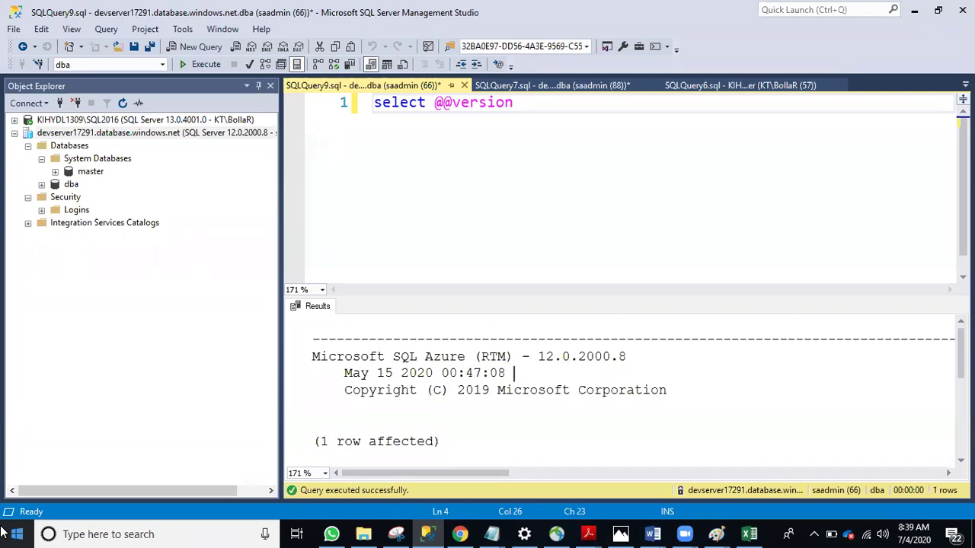
# Bring the Azure Topics Latest document forward in Word
pyautogui.click(581, 187)
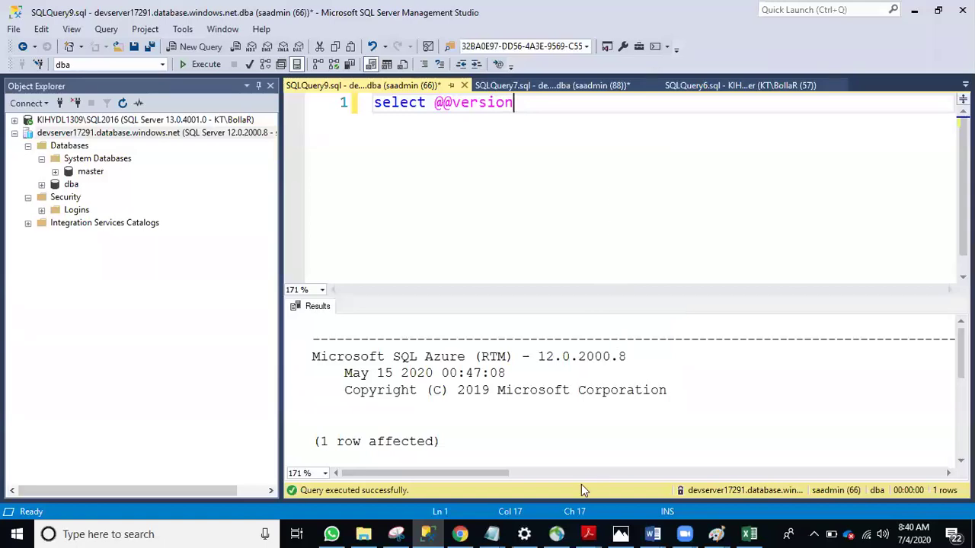
pyautogui.moveTo(656, 533)
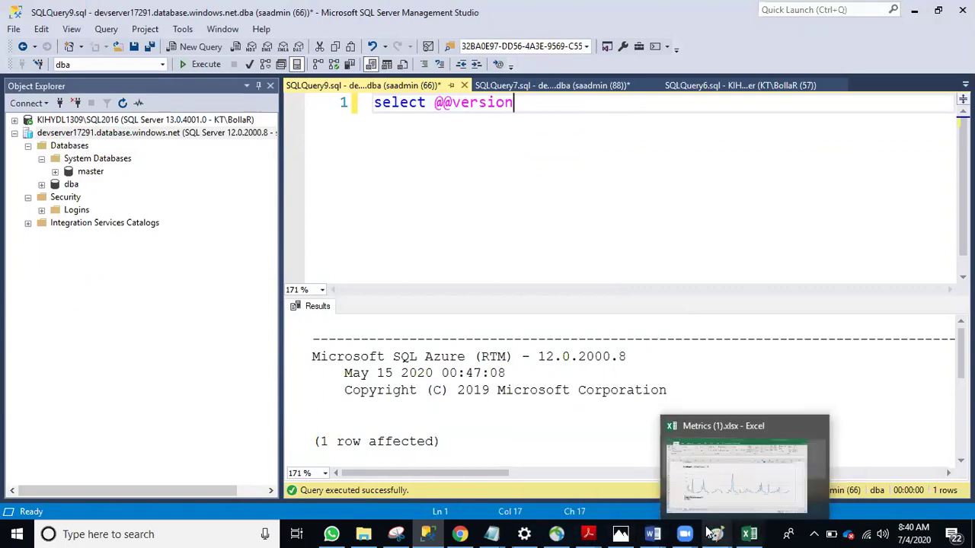
pyautogui.moveTo(588, 534)
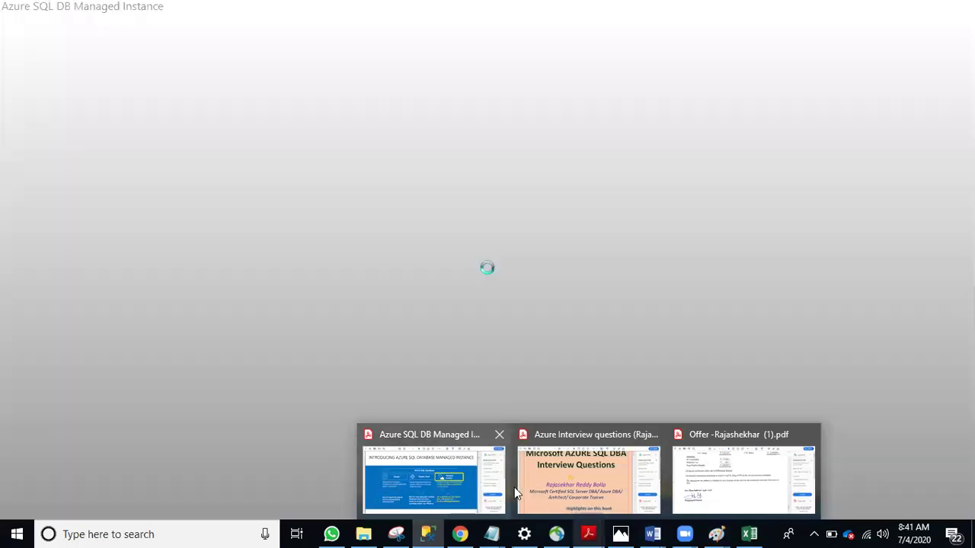
pyautogui.moveTo(676, 496)
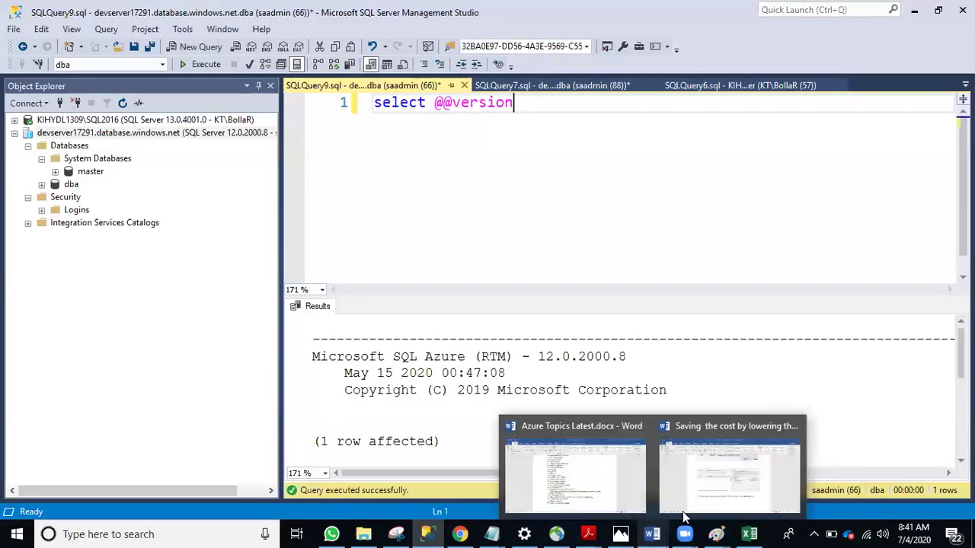
pyautogui.click(610, 474)
pyautogui.scroll(5, 368, 198)
# Highlight 'passmodel' on item 17 and 'single vs elastic vs managed instance' on item 18
pyautogui.click(489, 246)
pyautogui.scroll(4, 470, 226)
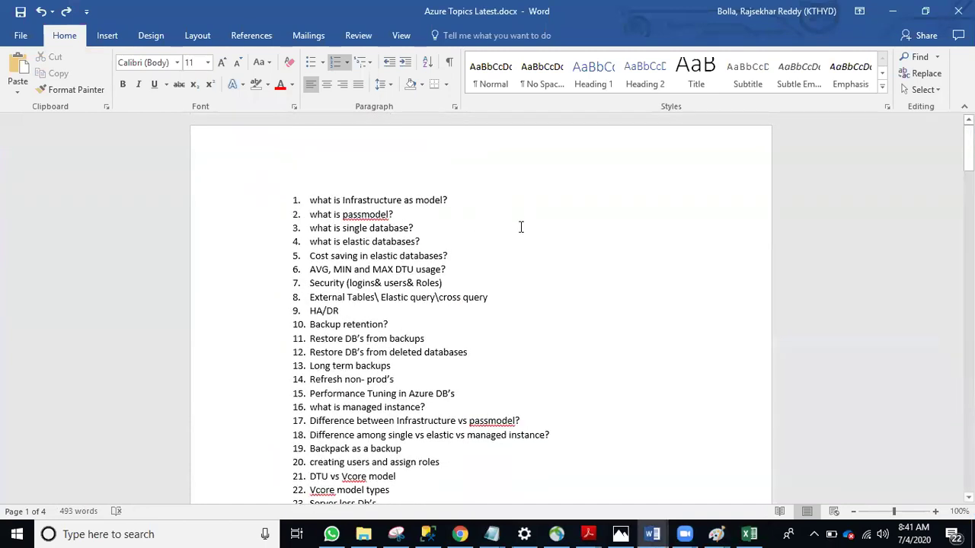
pyautogui.scroll(-1, 521, 227)
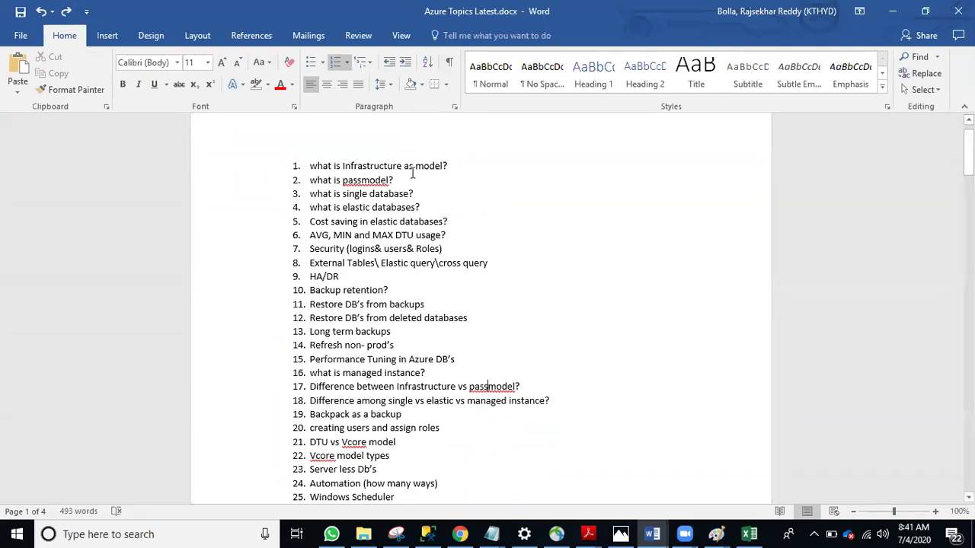
pyautogui.scroll(-1, 412, 174)
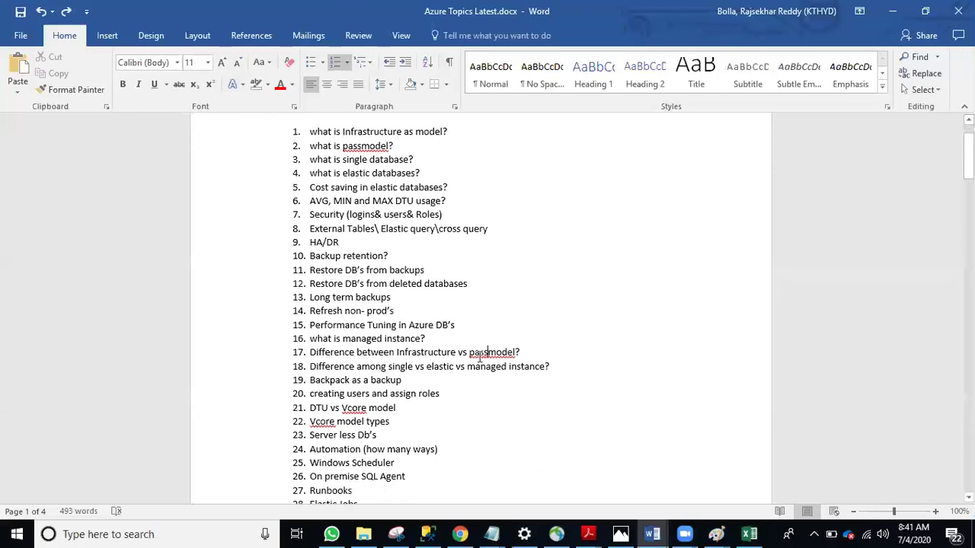
pyautogui.doubleClick(427, 352)
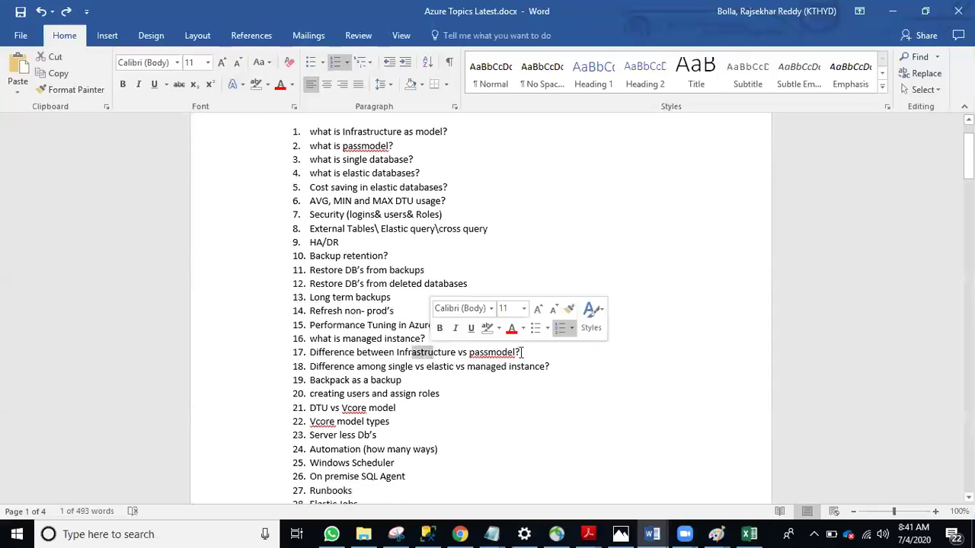
pyautogui.moveTo(519, 352); pyautogui.dragTo(470, 352)
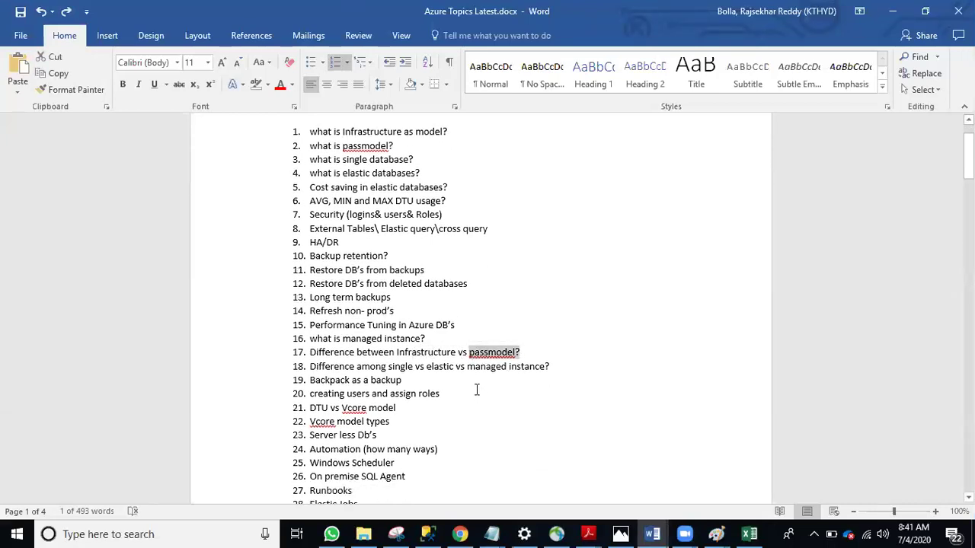
pyautogui.scroll(-1, 477, 390)
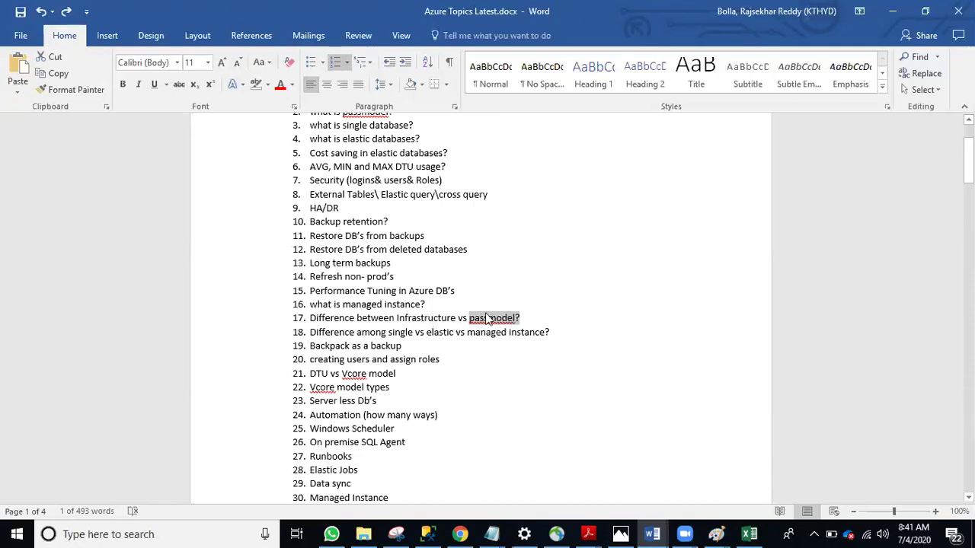
pyautogui.moveTo(389, 333); pyautogui.dragTo(545, 333)
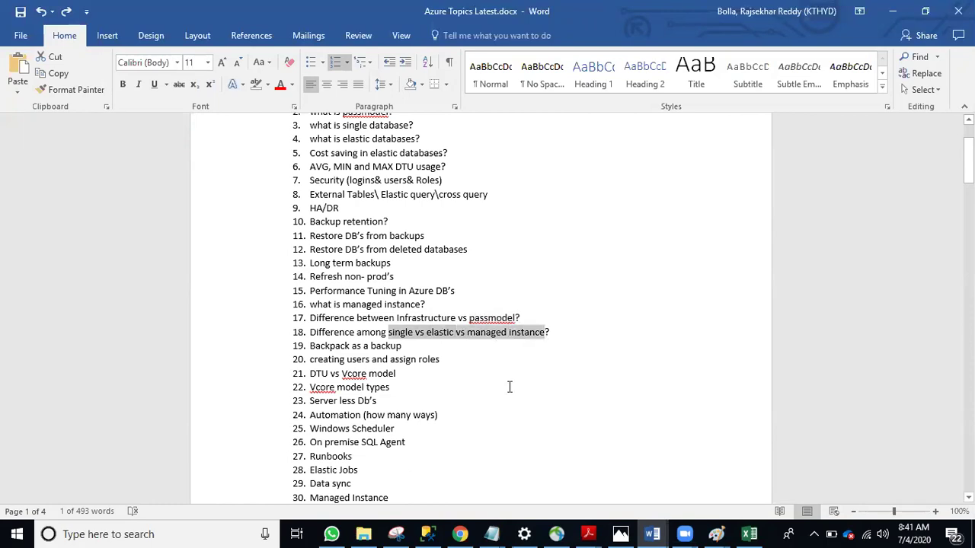
# Review the rest of the topic list, highlighting 'migration tool' on item 36
pyautogui.scroll(-2, 425, 320)
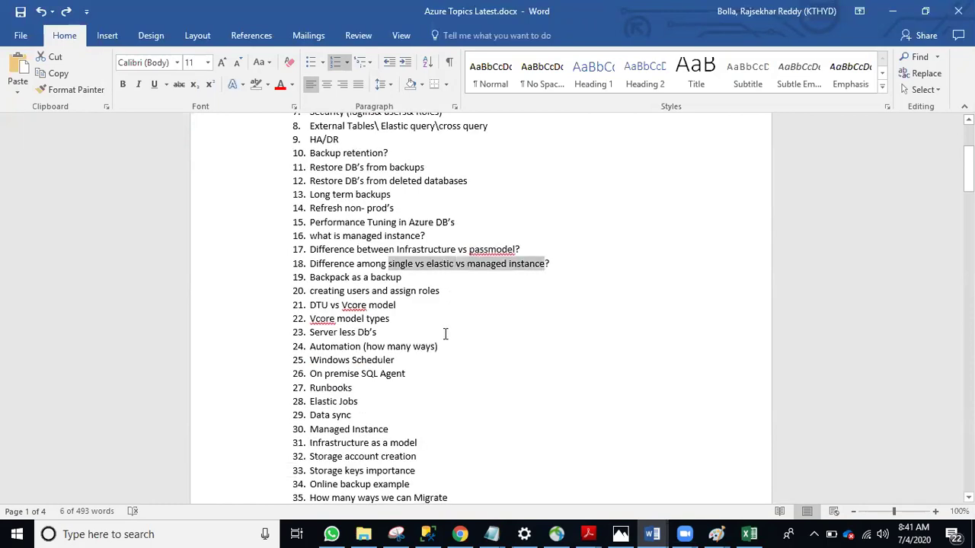
pyautogui.scroll(-2, 444, 332)
pyautogui.scroll(-2, 441, 333)
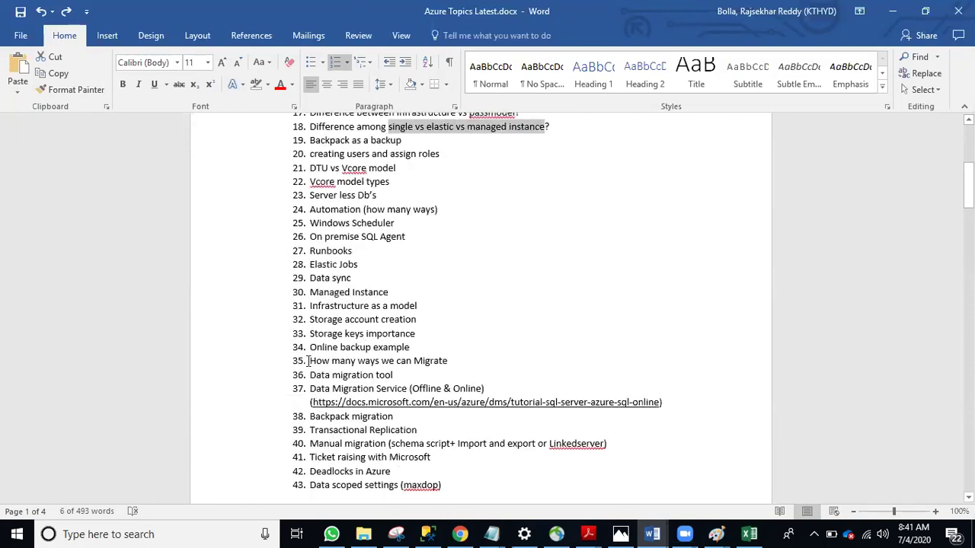
pyautogui.click(309, 361)
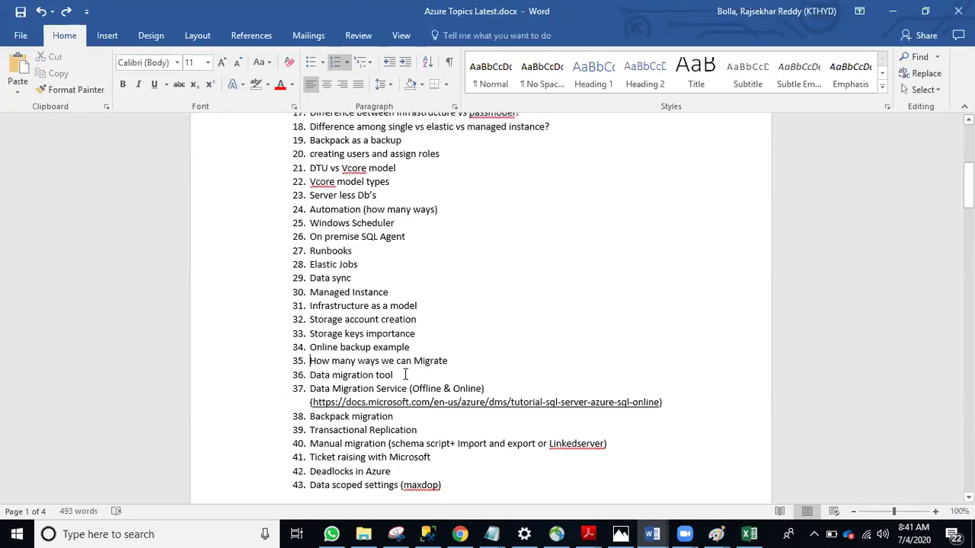
pyautogui.moveTo(364, 375); pyautogui.dragTo(396, 375)
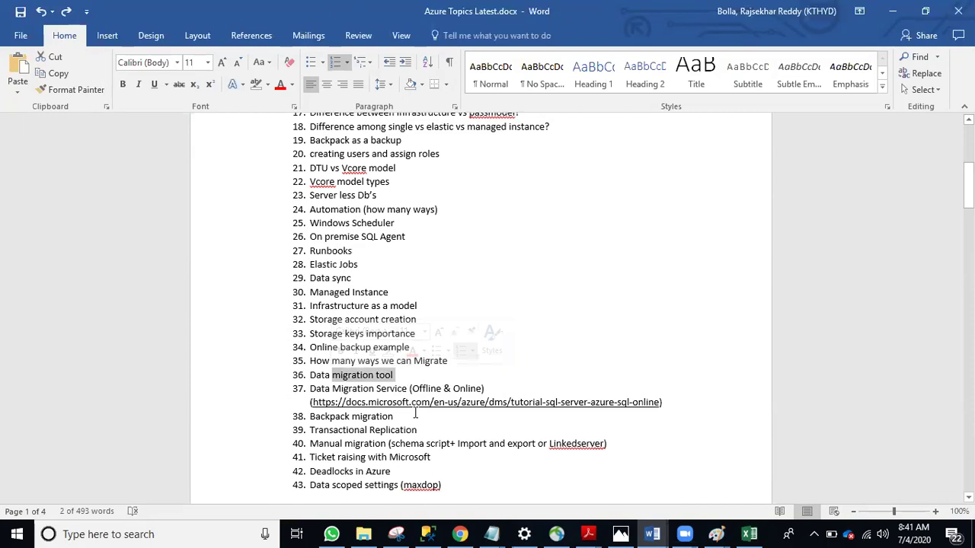
pyautogui.scroll(-2, 420, 363)
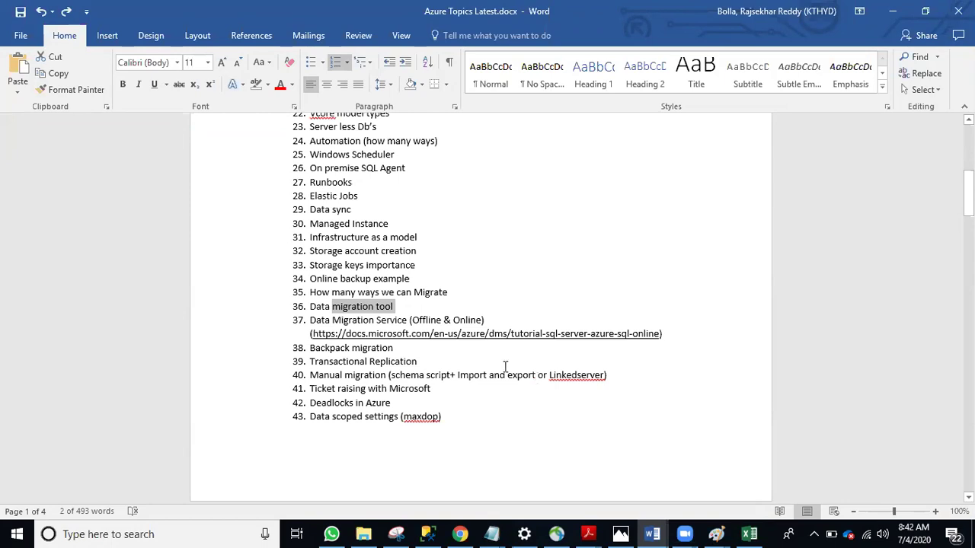
pyautogui.scroll(5, 353, 214)
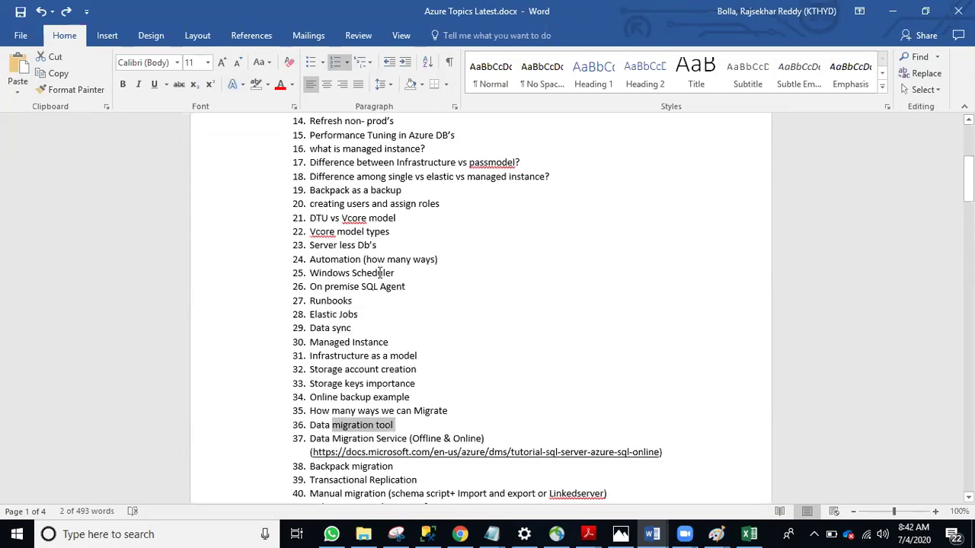
pyautogui.scroll(2, 352, 214)
pyautogui.moveTo(351, 324); pyautogui.dragTo(310, 312)
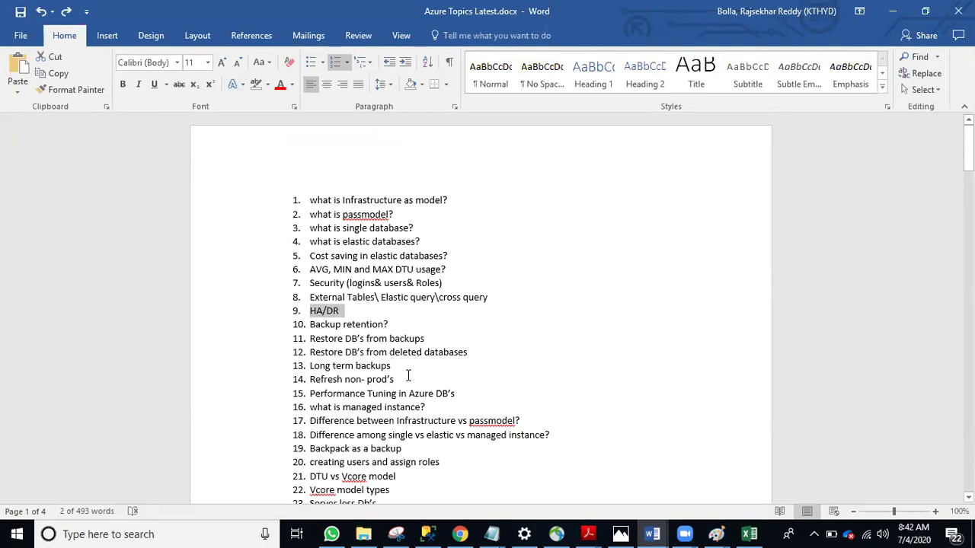
pyautogui.scroll(-2, 408, 375)
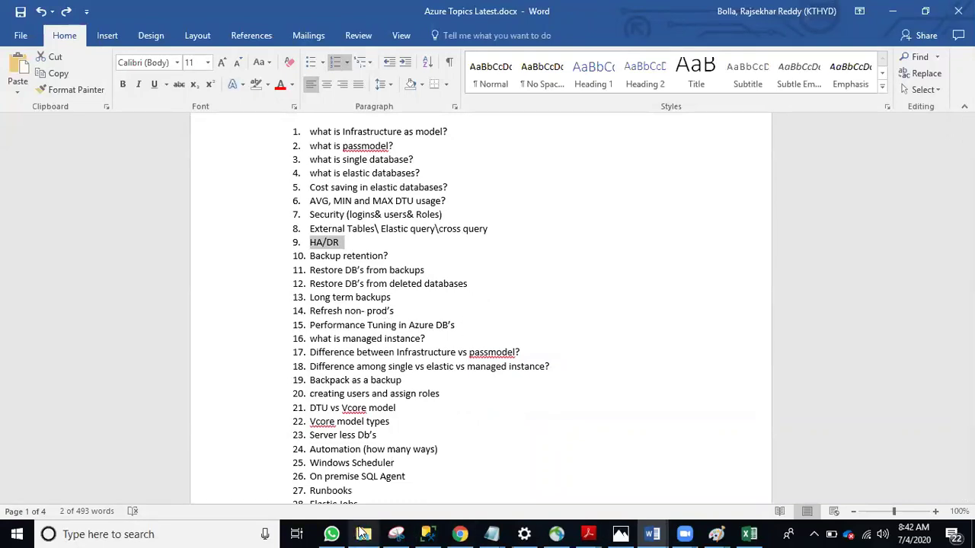
# Open the Batch12 folder under Azure issues and launch the Automation.png diagram
pyautogui.moveTo(364, 534)
pyautogui.click(363, 480)
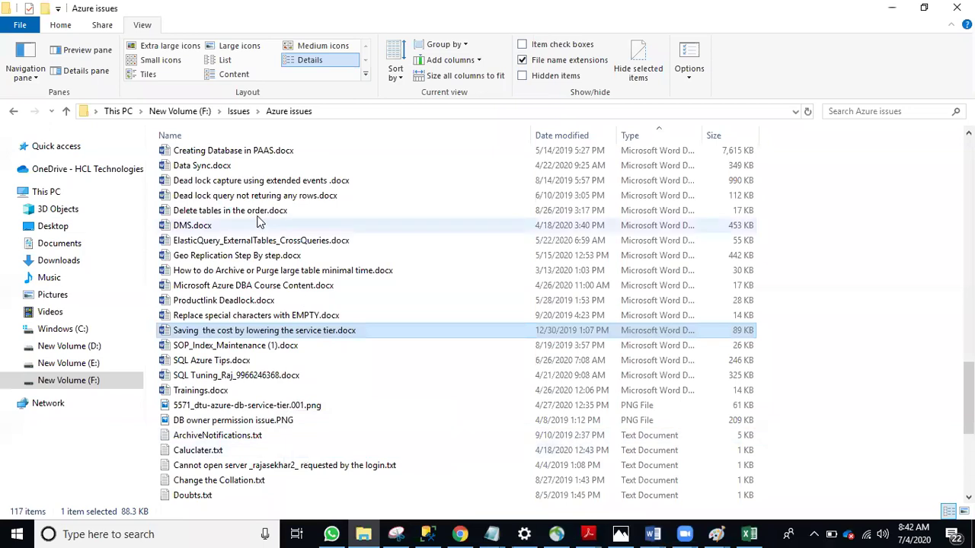
pyautogui.scroll(20, 259, 221)
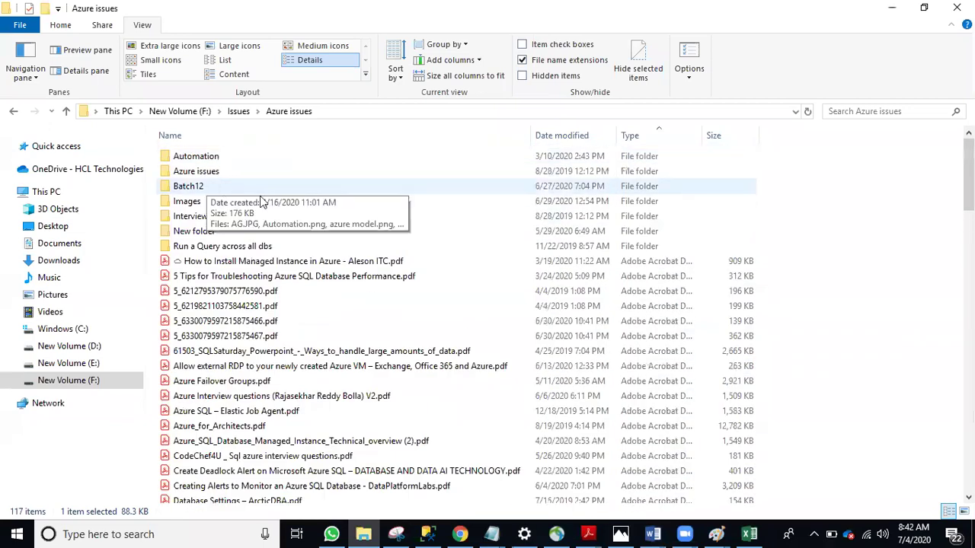
pyautogui.doubleClick(218, 186)
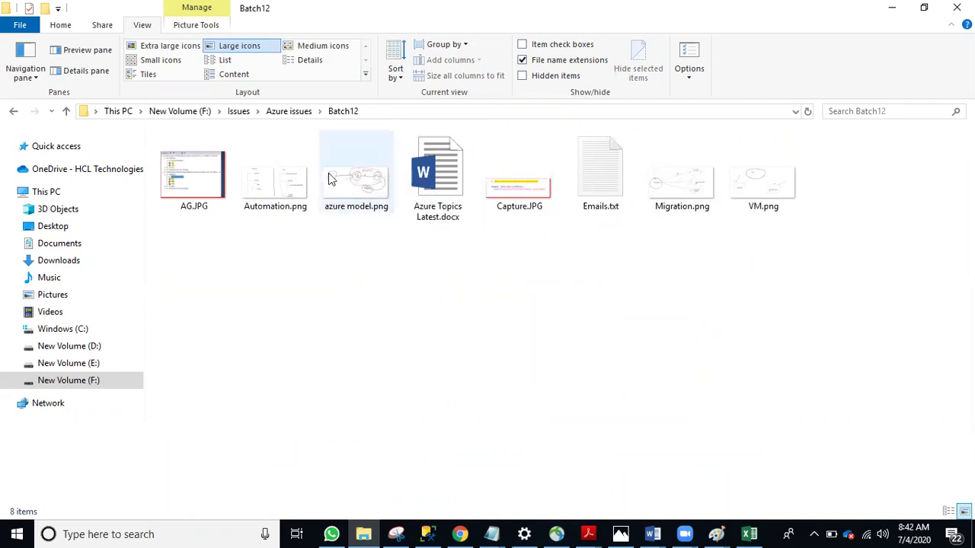
pyautogui.doubleClick(298, 183)
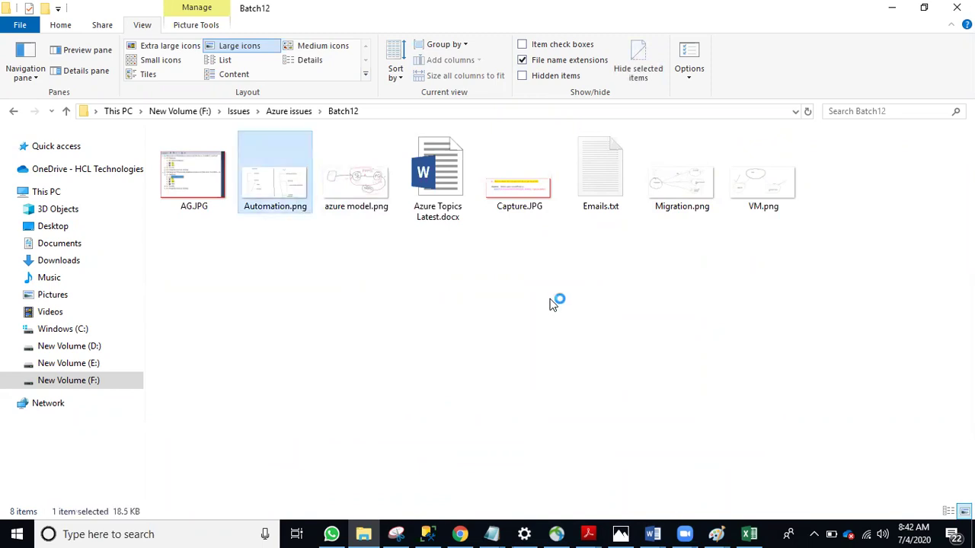